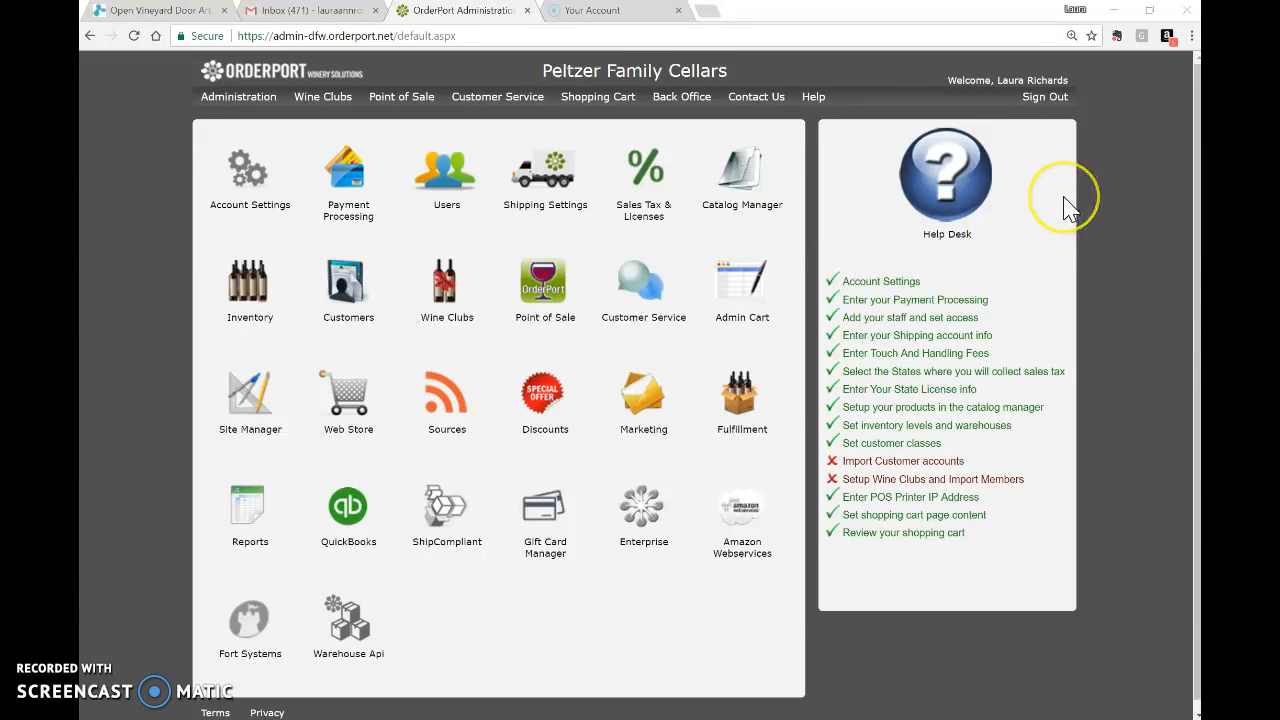
# Open Catalog Manager's product list, currently filtered to the Merchandise group.
pyautogui.click(740, 176)
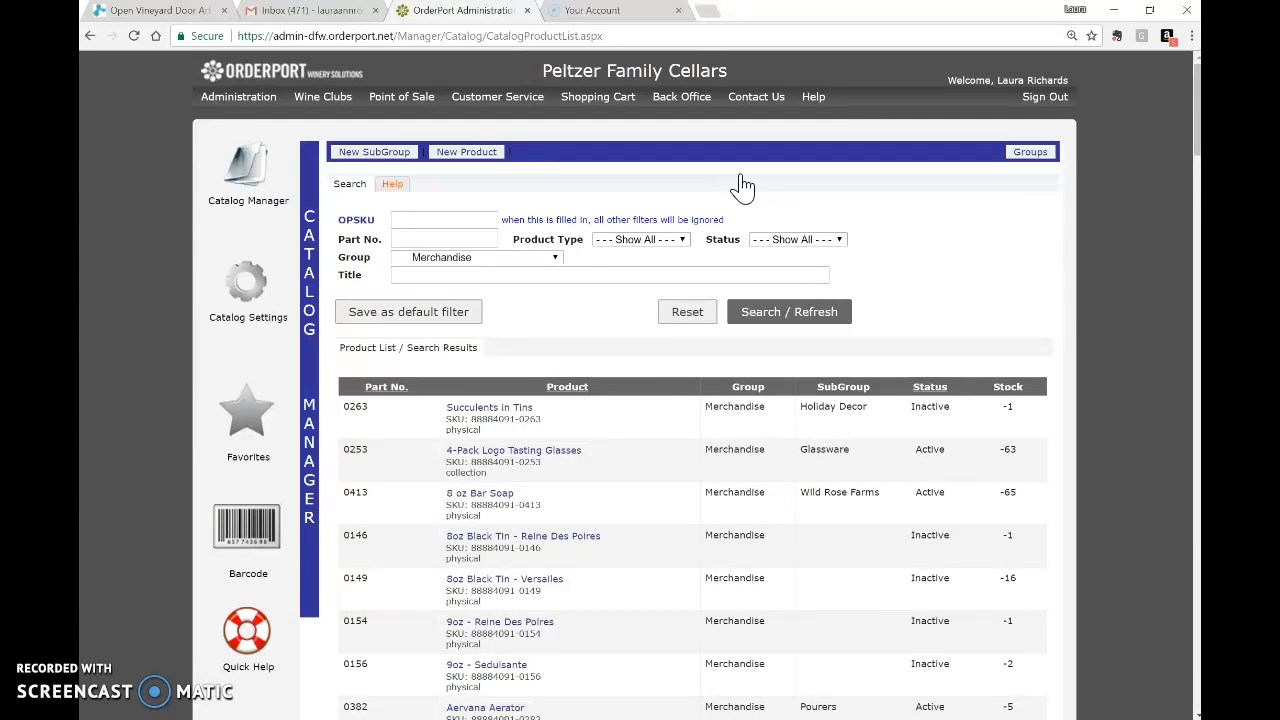
# Search all groups for 'wild rose' and open Wild Rose Coconut Mac Brittle.
pyautogui.click(553, 258)
pyautogui.click(545, 273)
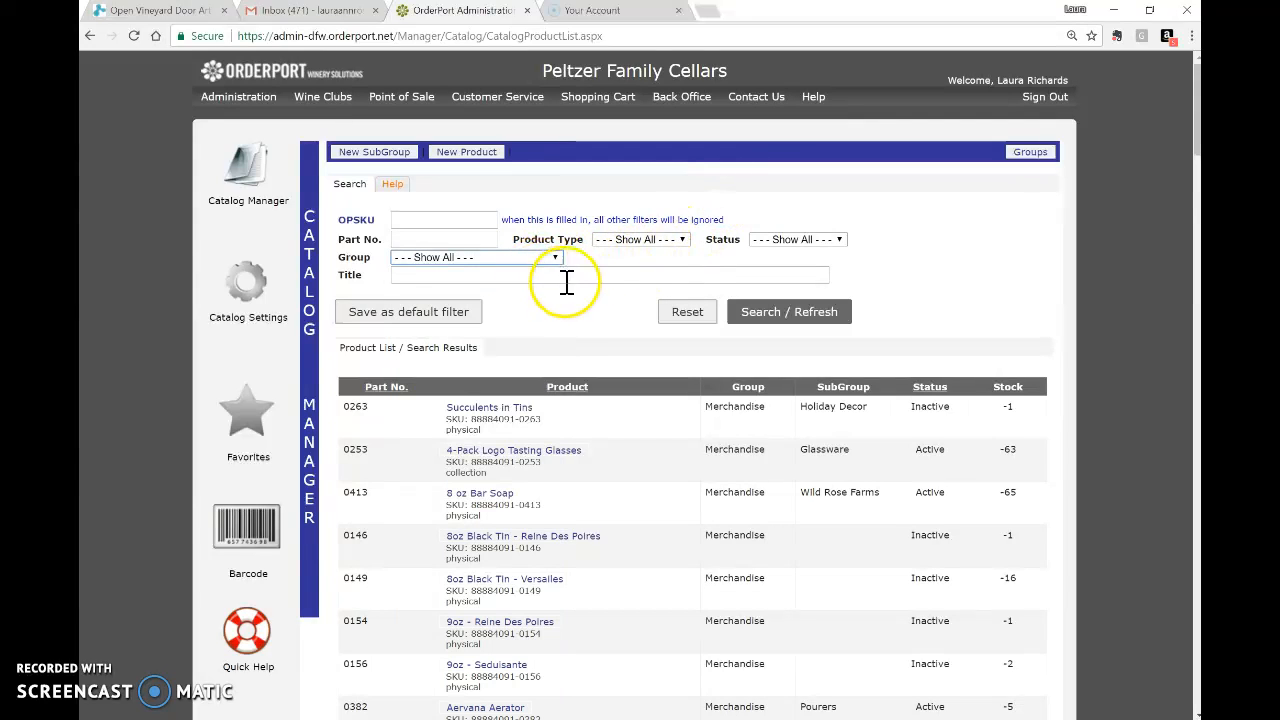
pyautogui.click(566, 275)
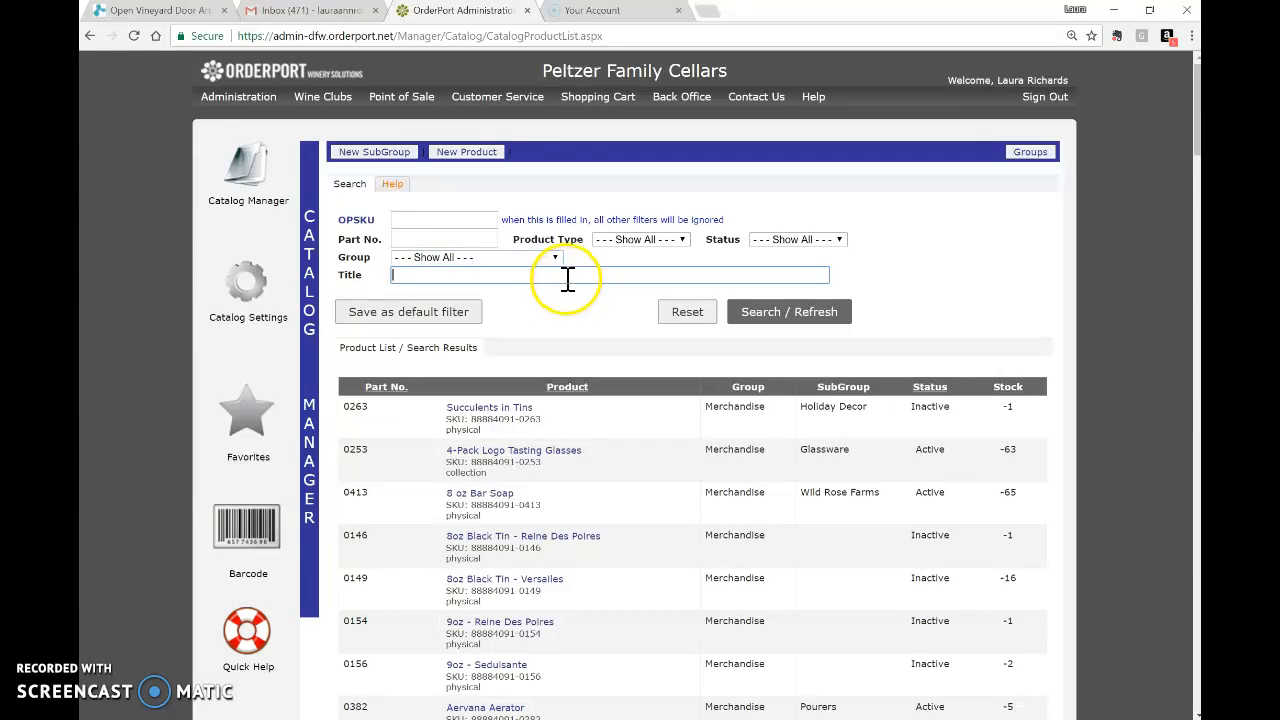
pyautogui.write('wild rose')
pyautogui.click(820, 313)
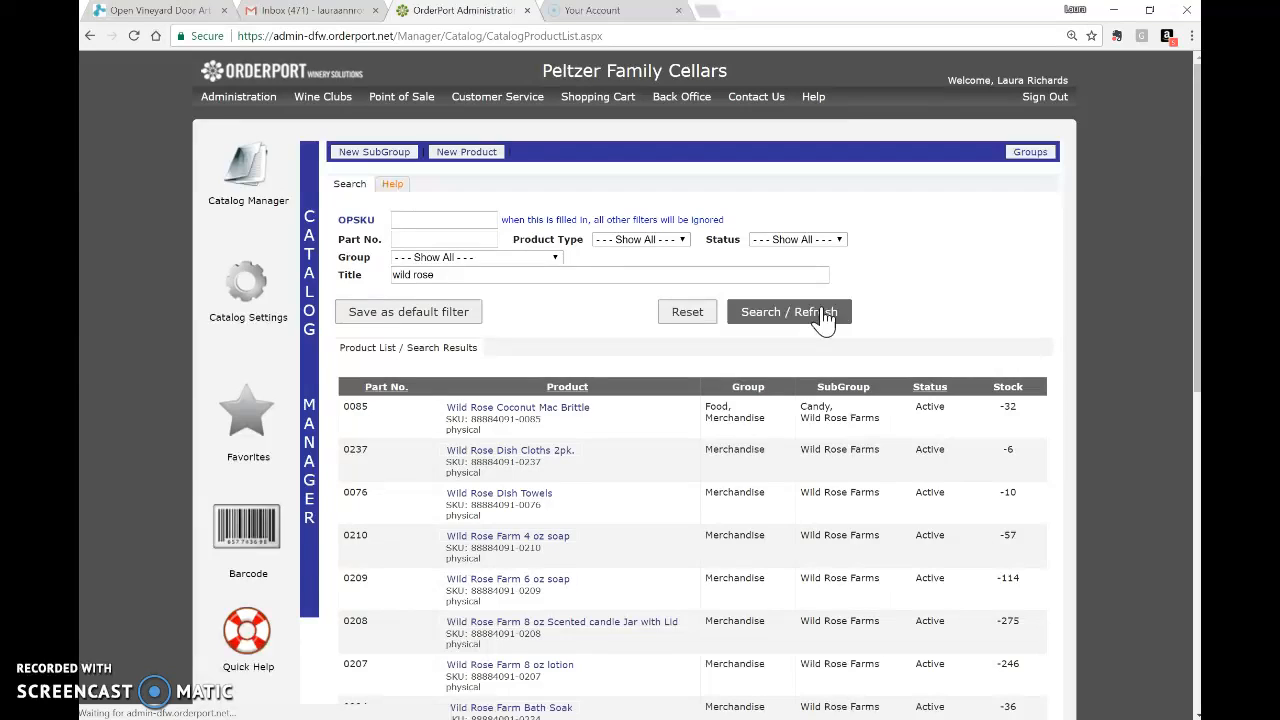
pyautogui.click(812, 318)
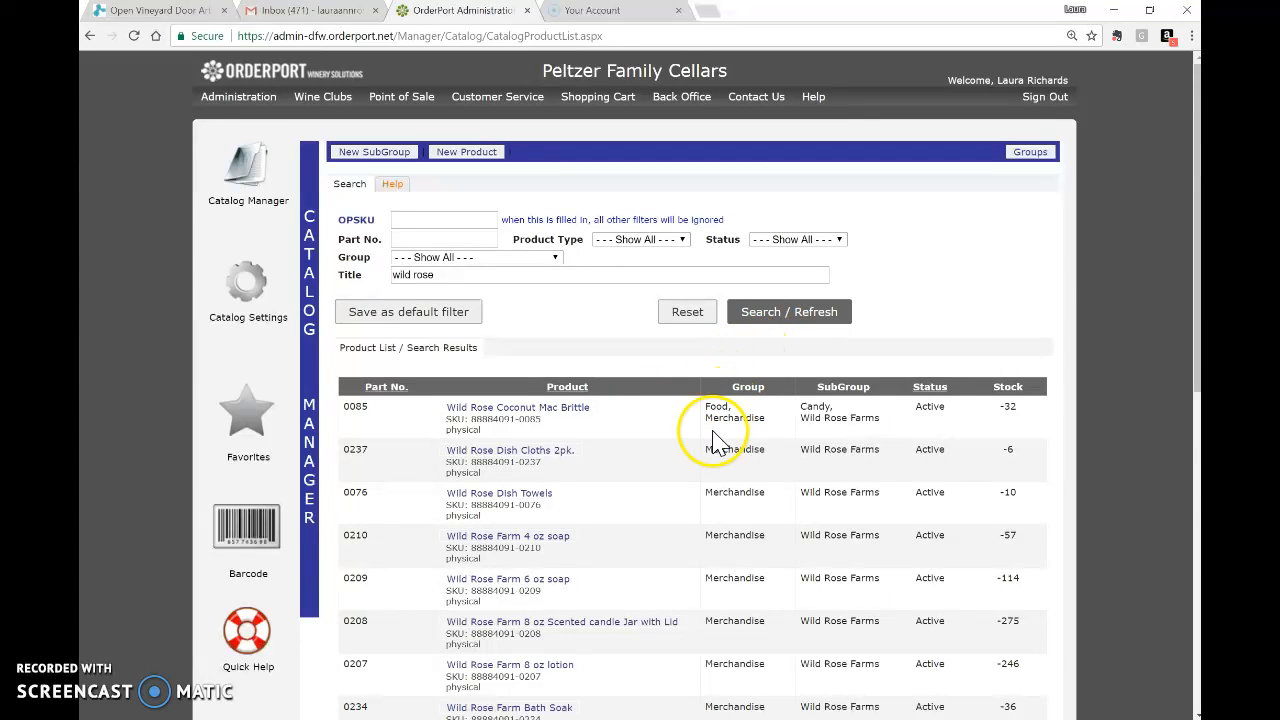
pyautogui.click(563, 420)
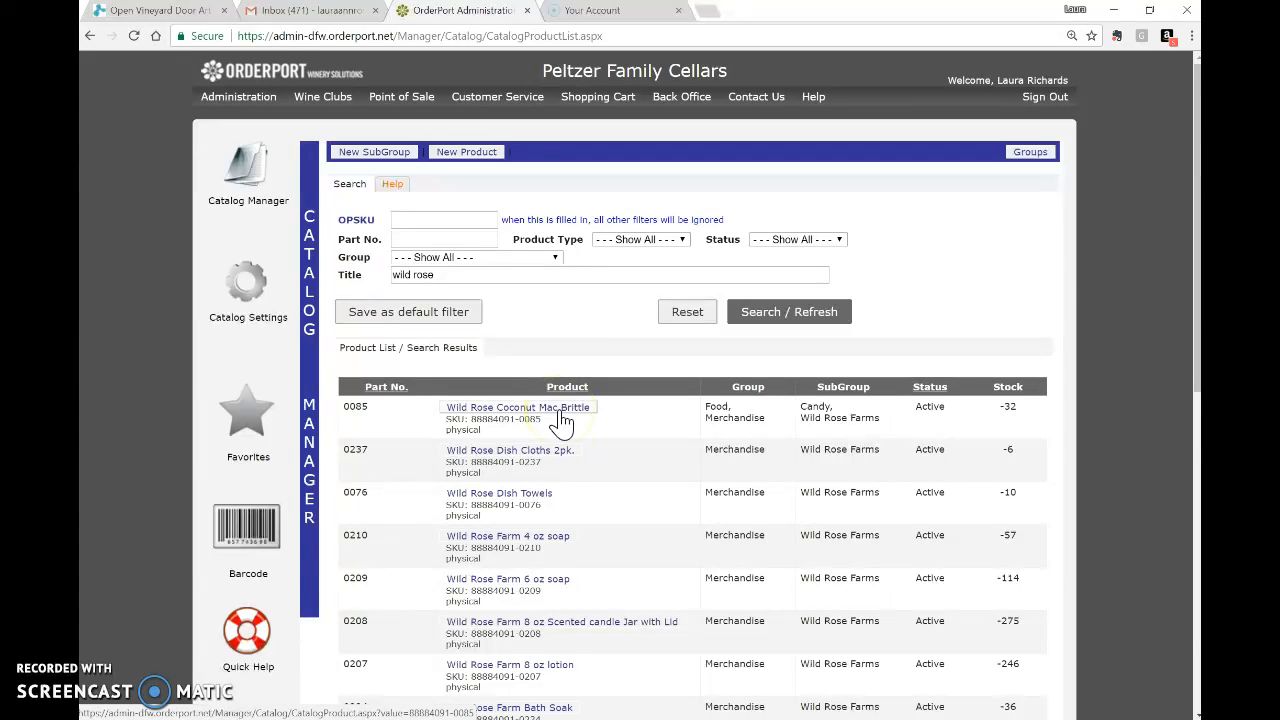
pyautogui.click(570, 419)
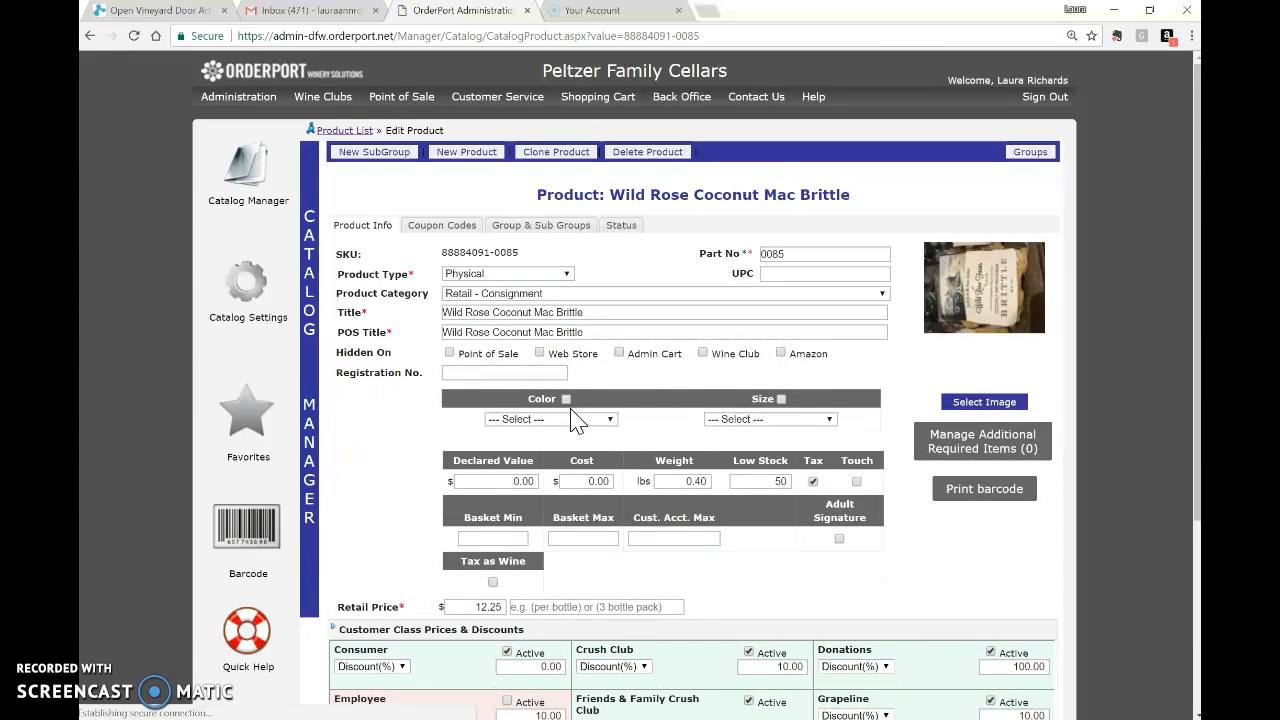
# Review Wild Rose Coconut Mac Brittle's Product Info: Physical, 0.40 lbs weight, low stock 50.
pyautogui.click(643, 365)
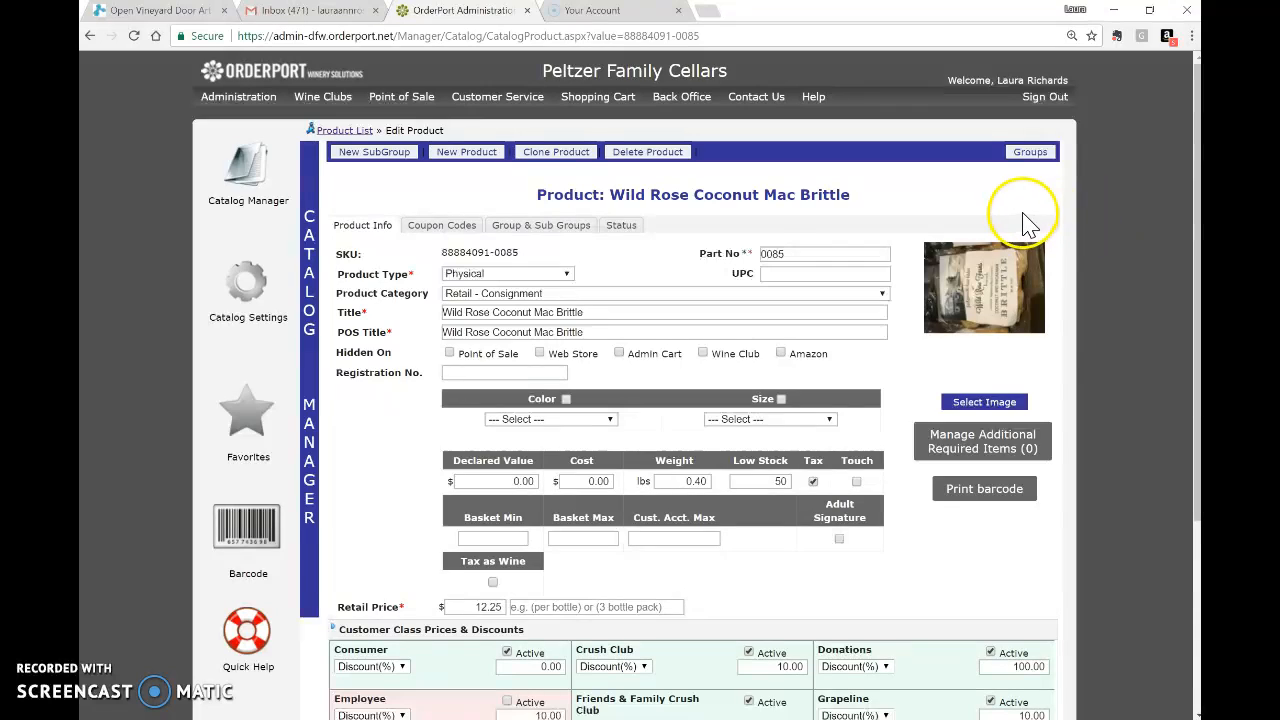
# Activate a 10.00 Trade Membership discount, save the product, and return to the catalog list.
pyautogui.scroll(-2, 756, 264)
pyautogui.scroll(-2, 756, 264)
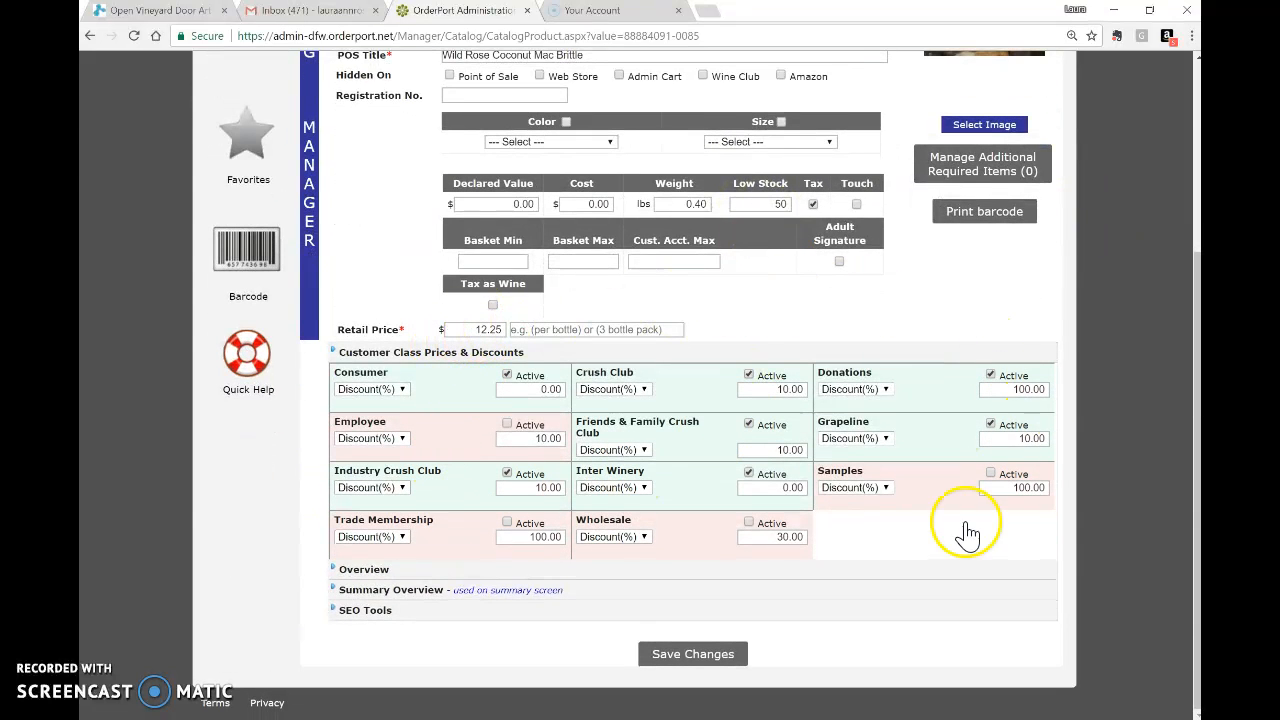
pyautogui.click(508, 522)
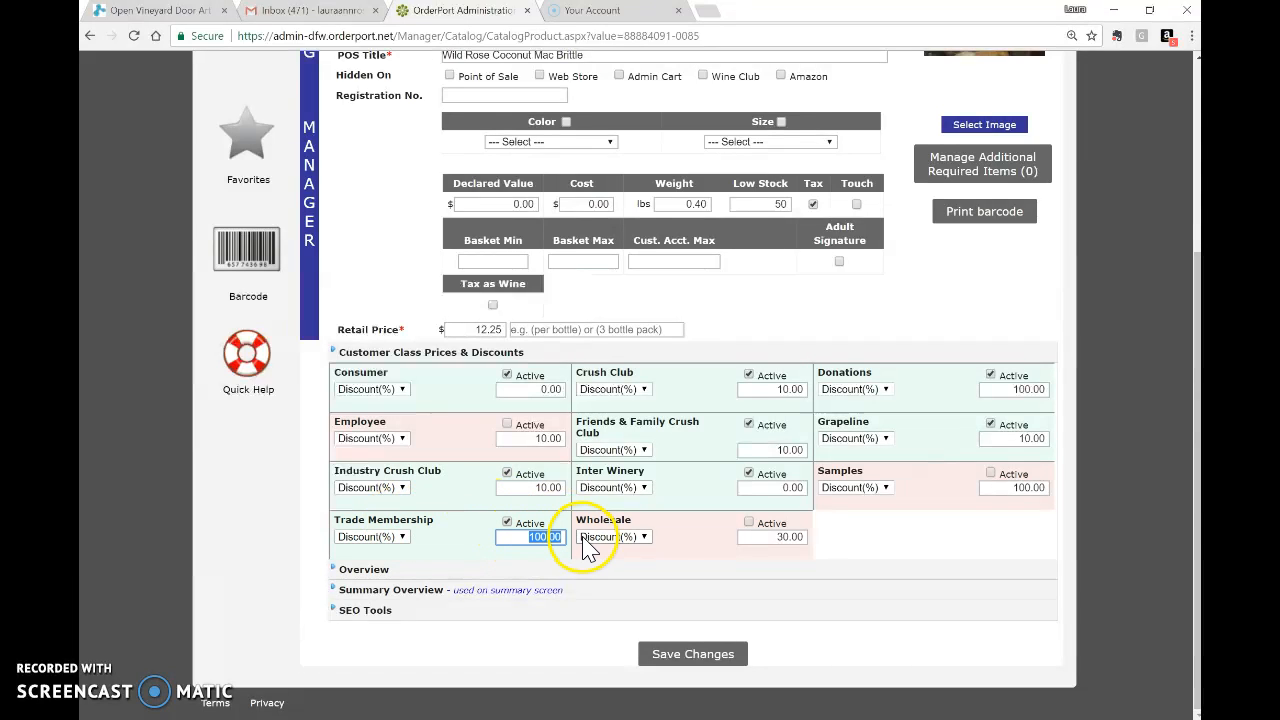
pyautogui.write('10.00')
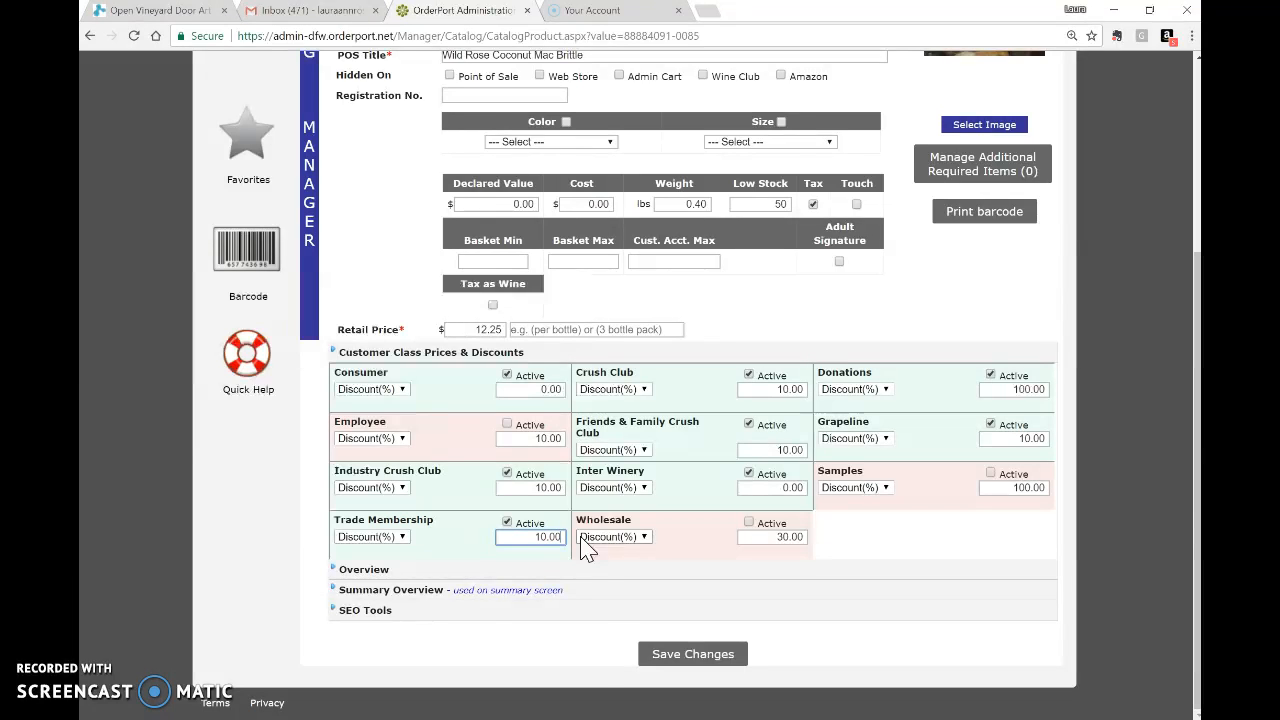
pyautogui.click(715, 660)
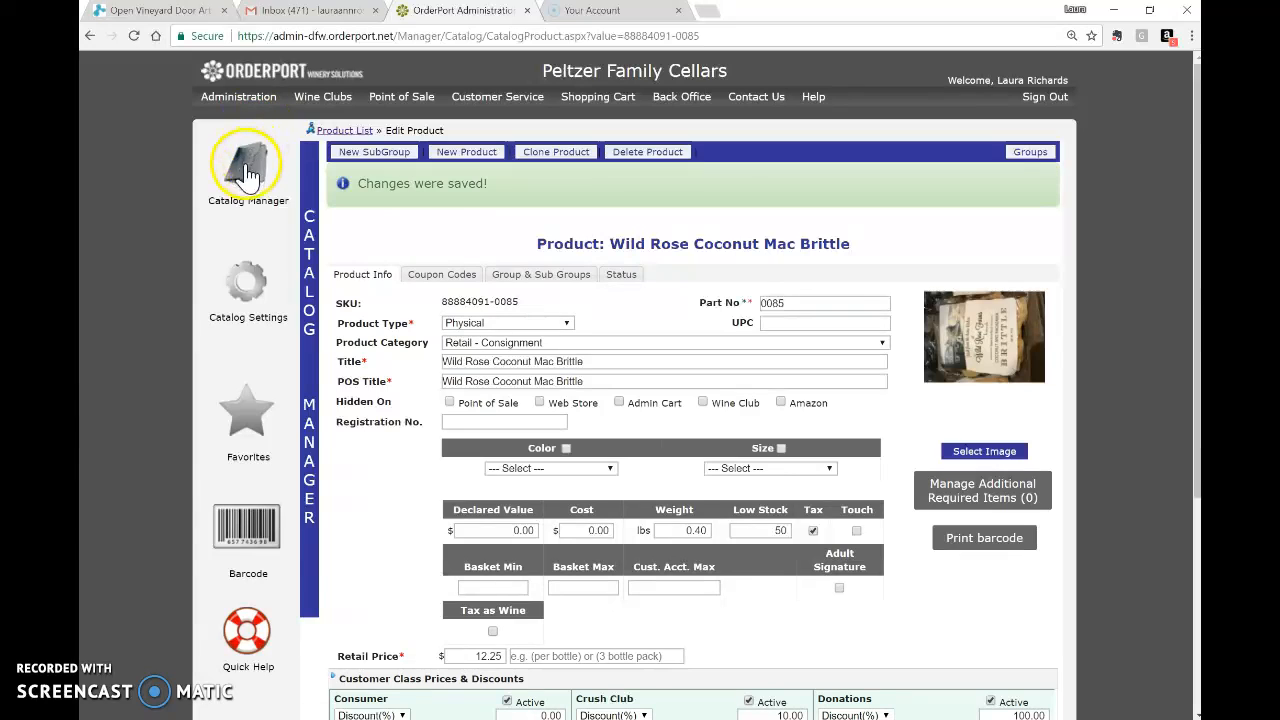
pyautogui.click(248, 162)
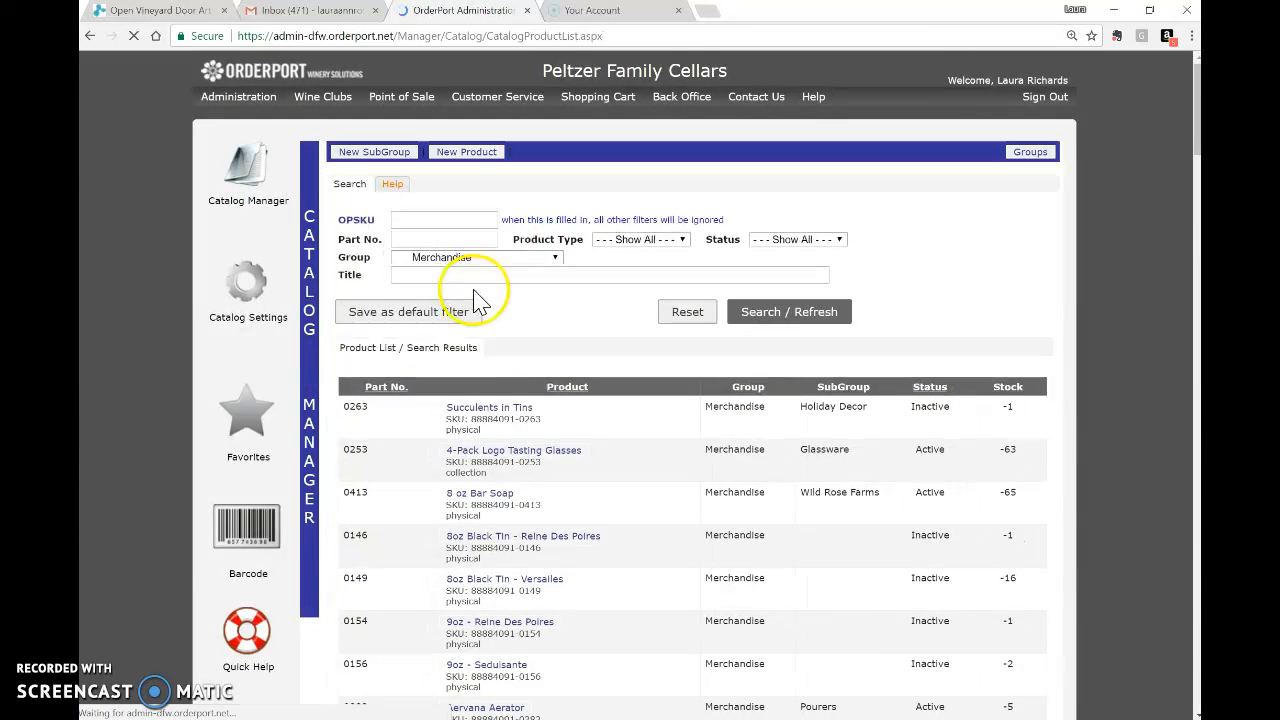
# Search all groups for 'wild rose' titles and scroll through the results.
pyautogui.click(482, 257)
pyautogui.click(482, 278)
pyautogui.click(487, 276)
pyautogui.write('wild')
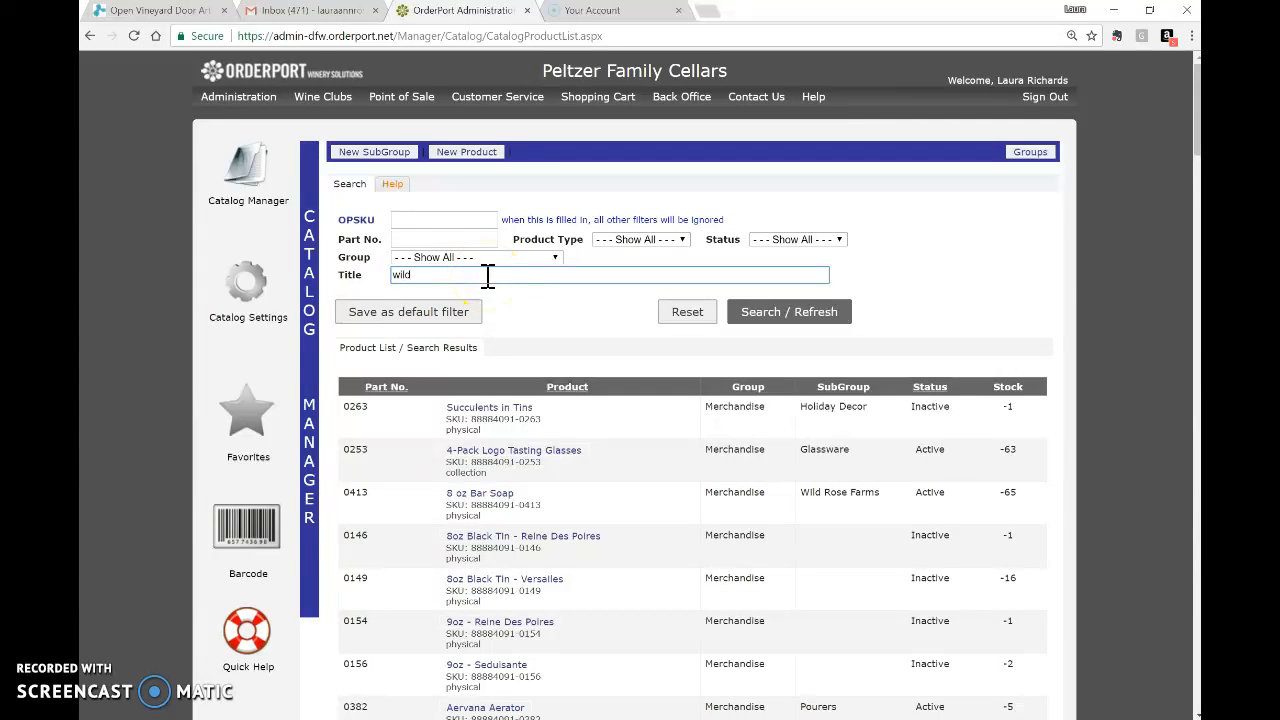
pyautogui.write(' rose')
pyautogui.click(810, 314)
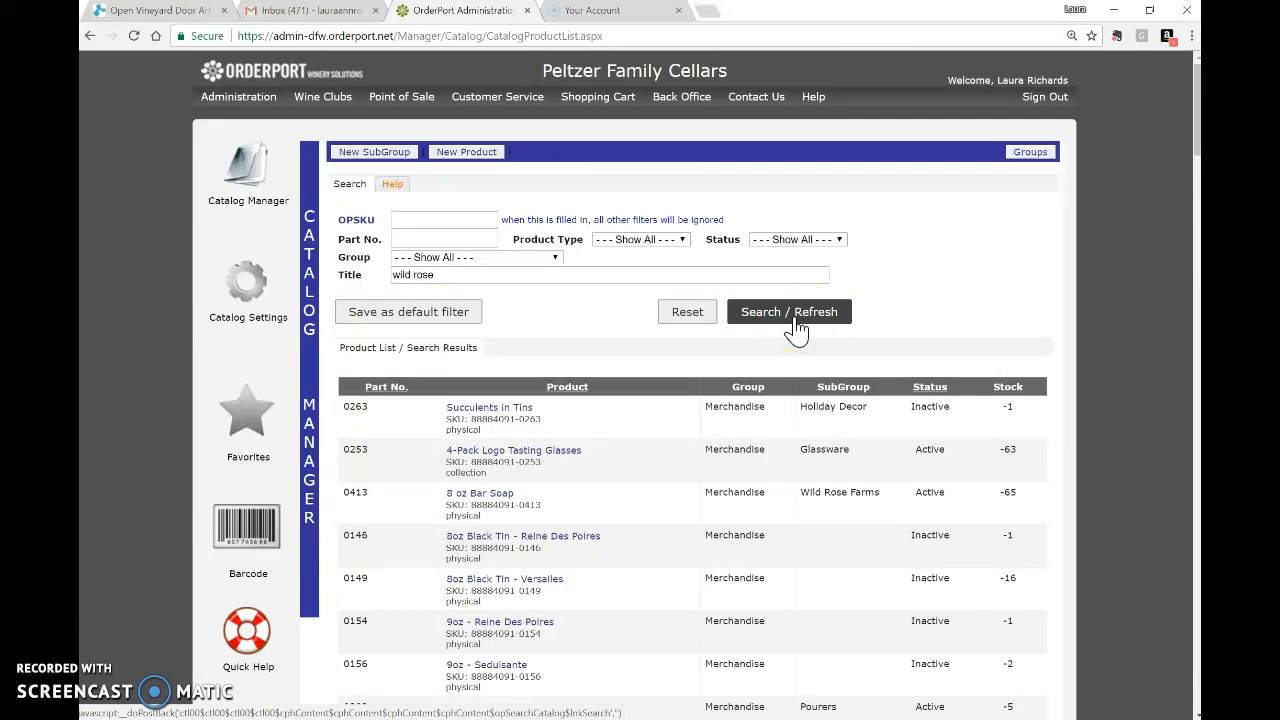
pyautogui.click(799, 328)
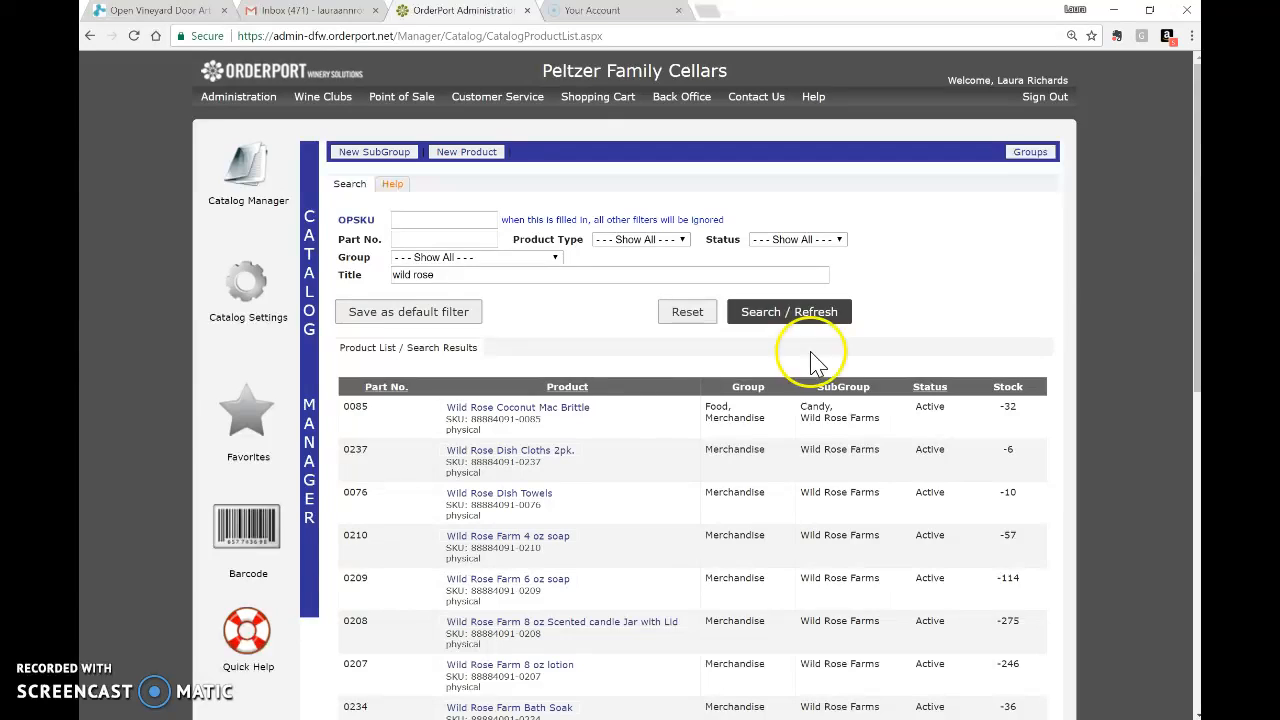
pyautogui.scroll(-2, 676, 424)
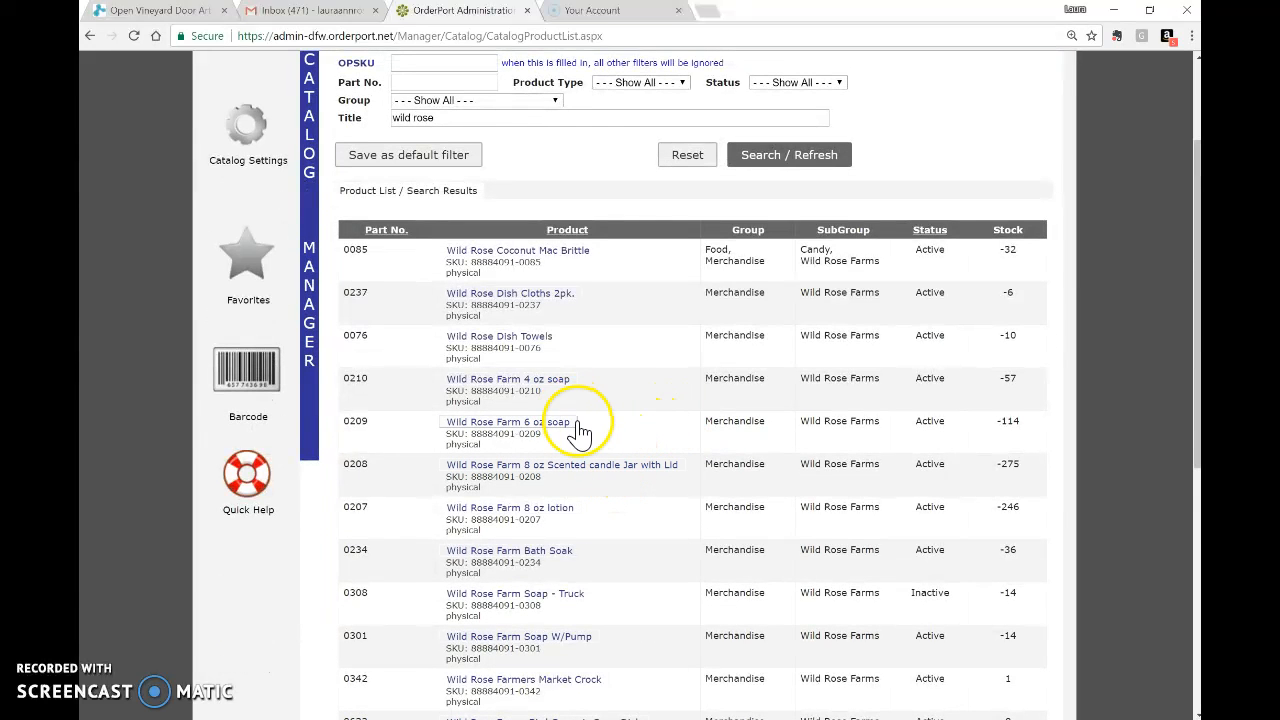
pyautogui.scroll(-2, 580, 434)
pyautogui.scroll(-1, 580, 432)
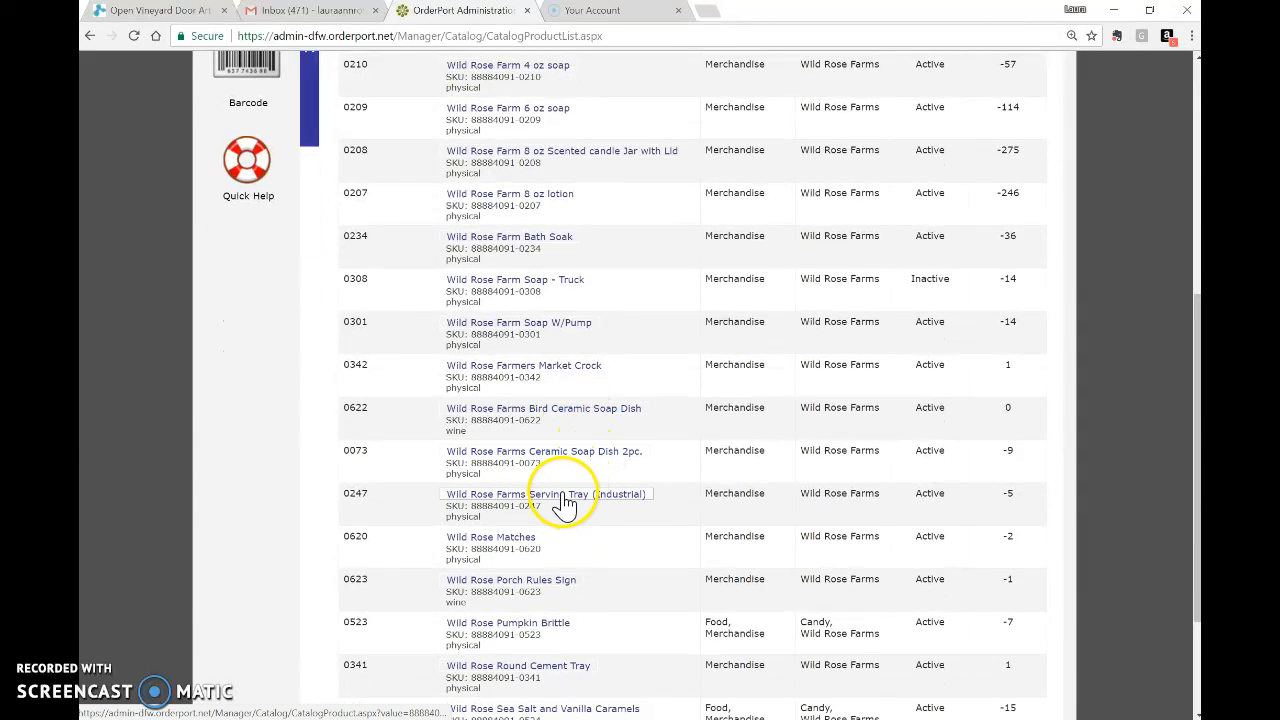
# Look over Wild Rose Farms Serving Tray (Industrial), then go back to the search results.
pyautogui.click(563, 503)
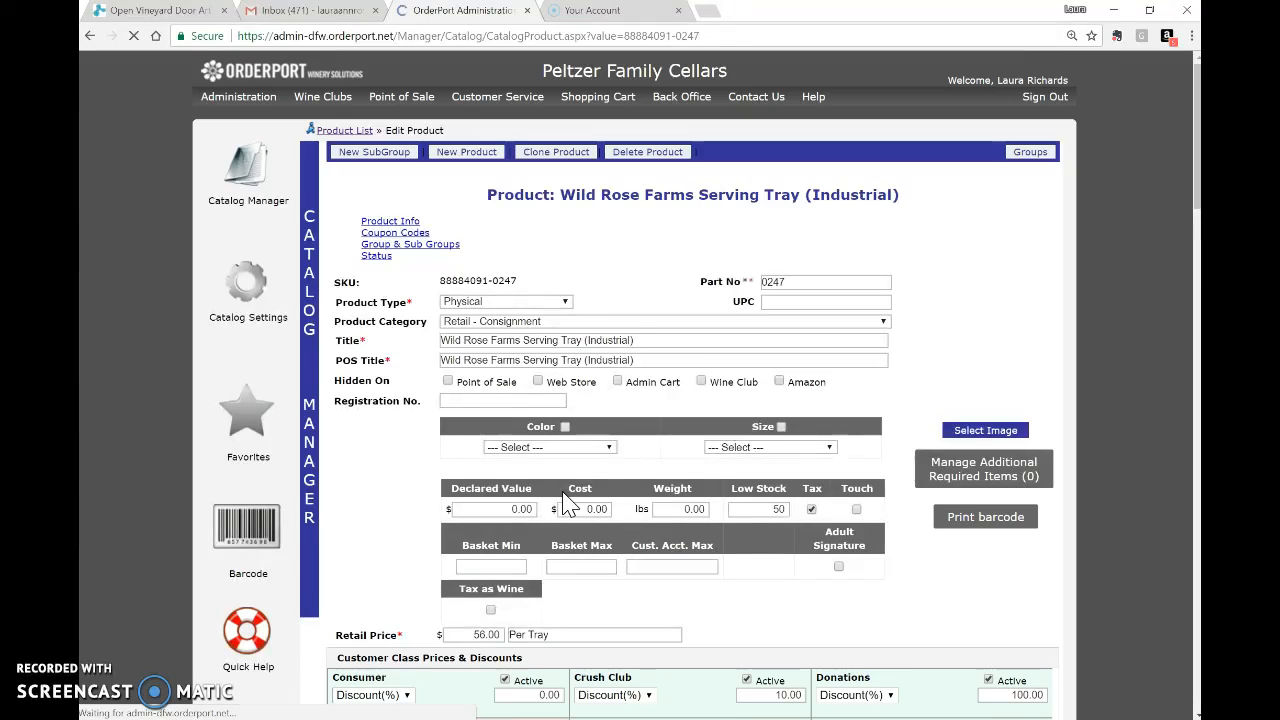
pyautogui.scroll(-3, 617, 575)
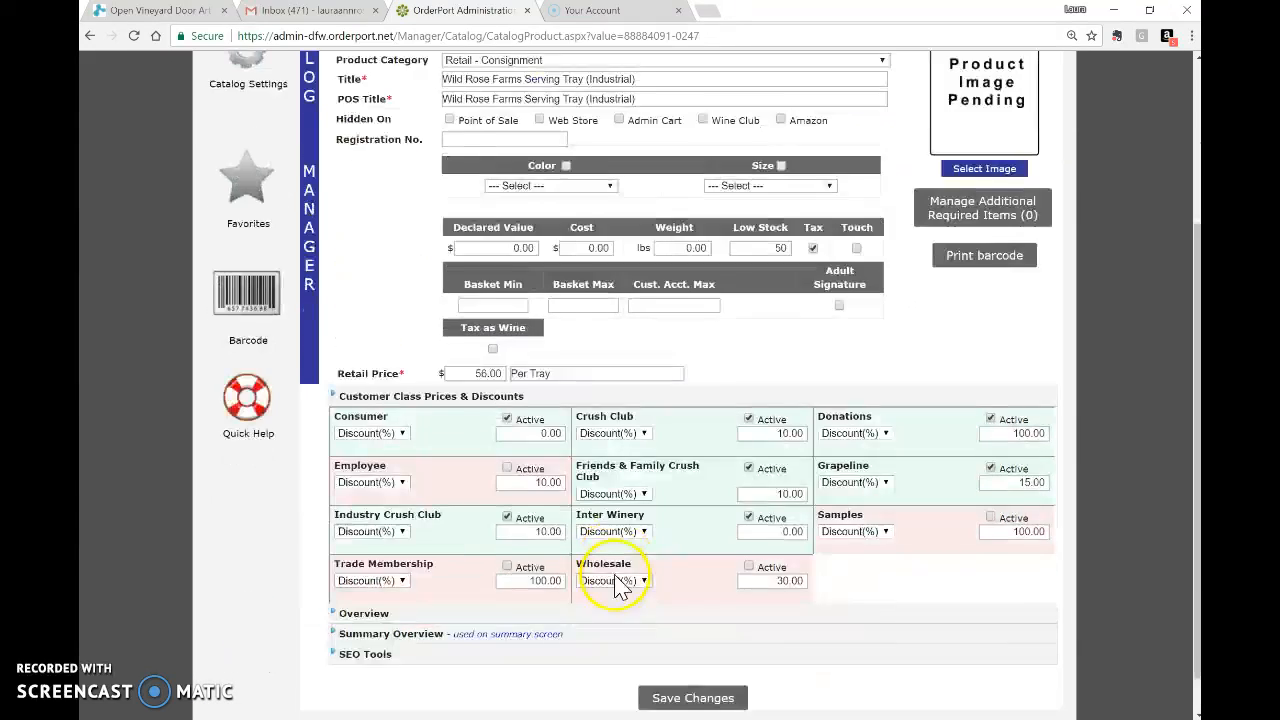
pyautogui.scroll(3, 617, 563)
pyautogui.click(89, 35)
# Open Wild Rose Soap Bags and review its 4.50 price and 4.75 cost.
pyautogui.scroll(-7, 724, 622)
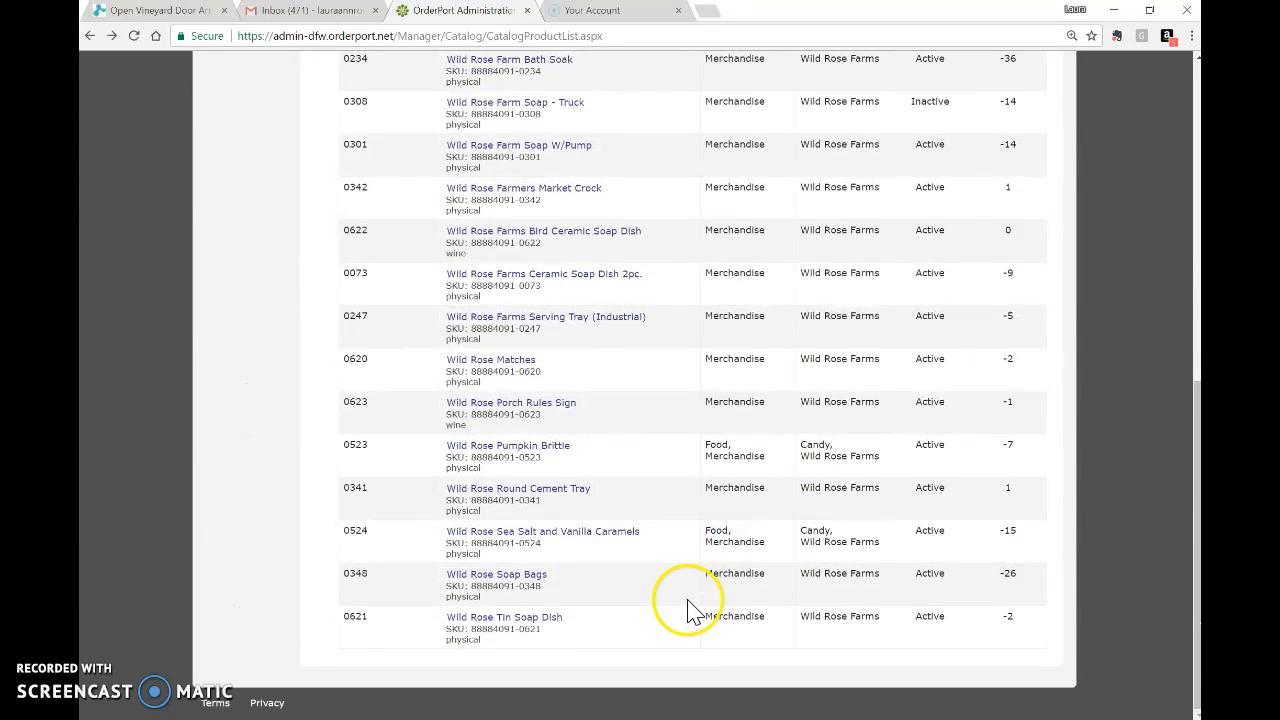
pyautogui.click(536, 577)
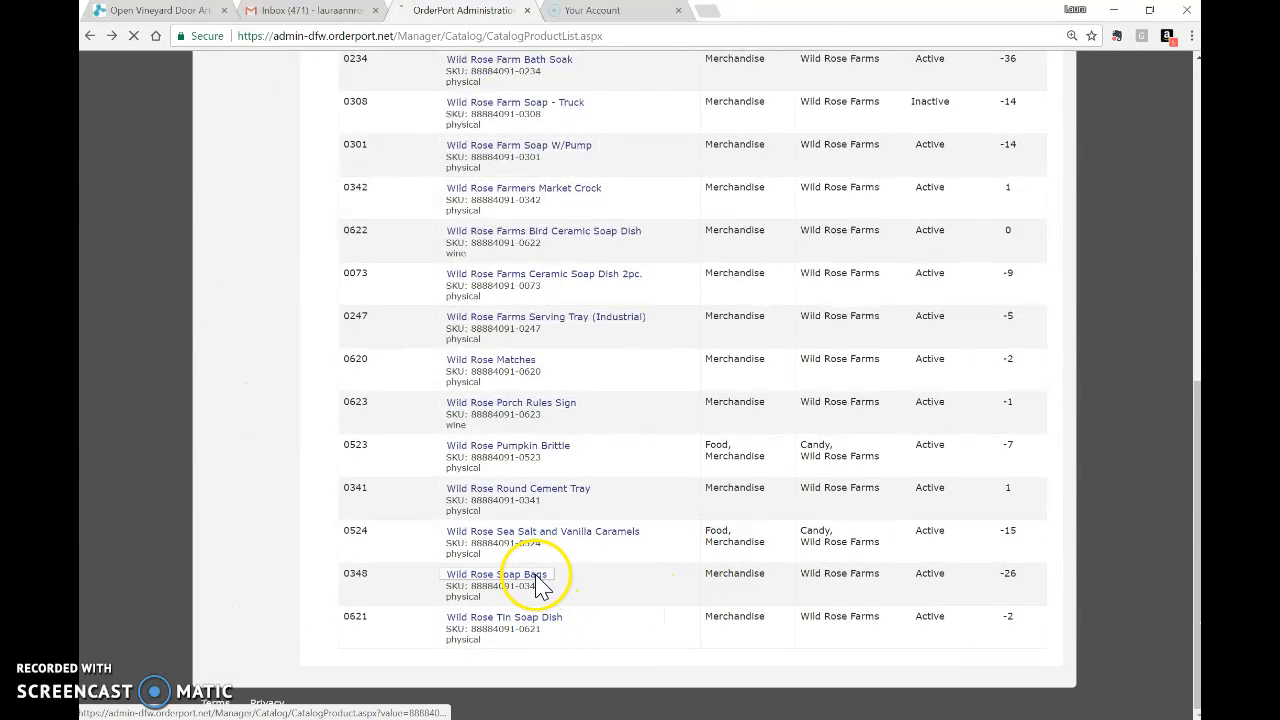
pyautogui.scroll(-1, 575, 530)
pyautogui.scroll(1, 585, 545)
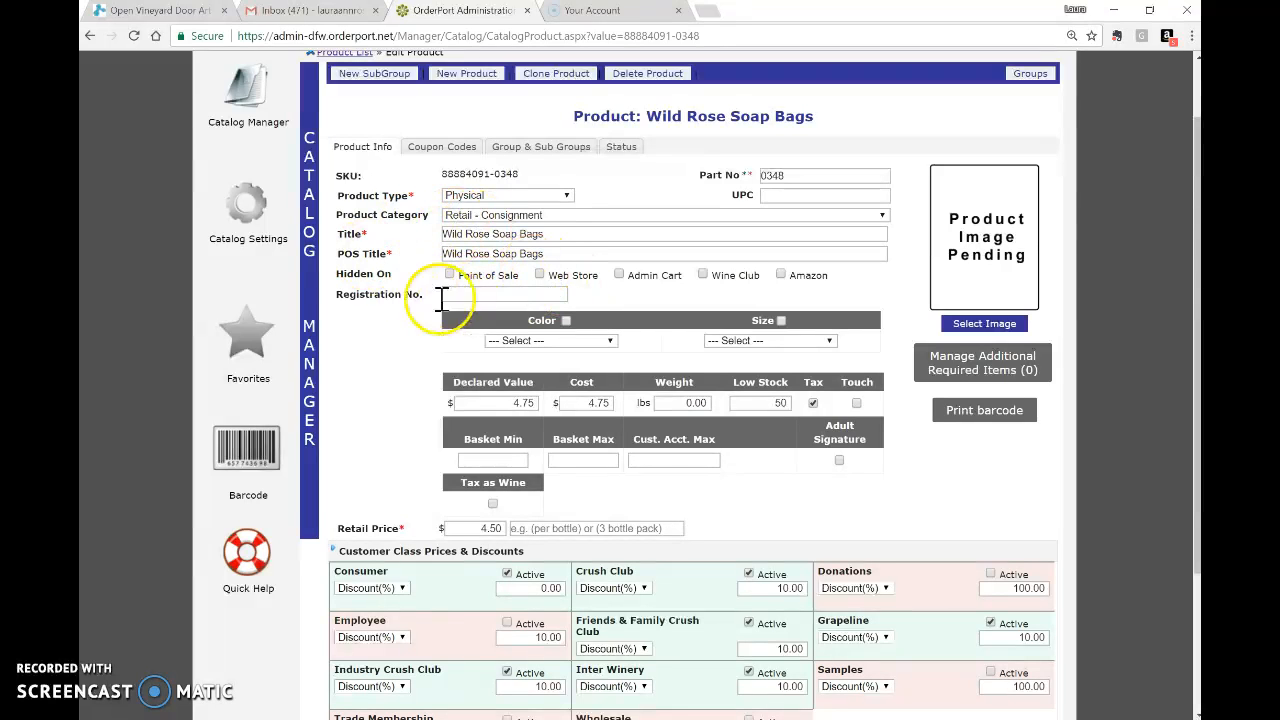
pyautogui.scroll(1, 409, 206)
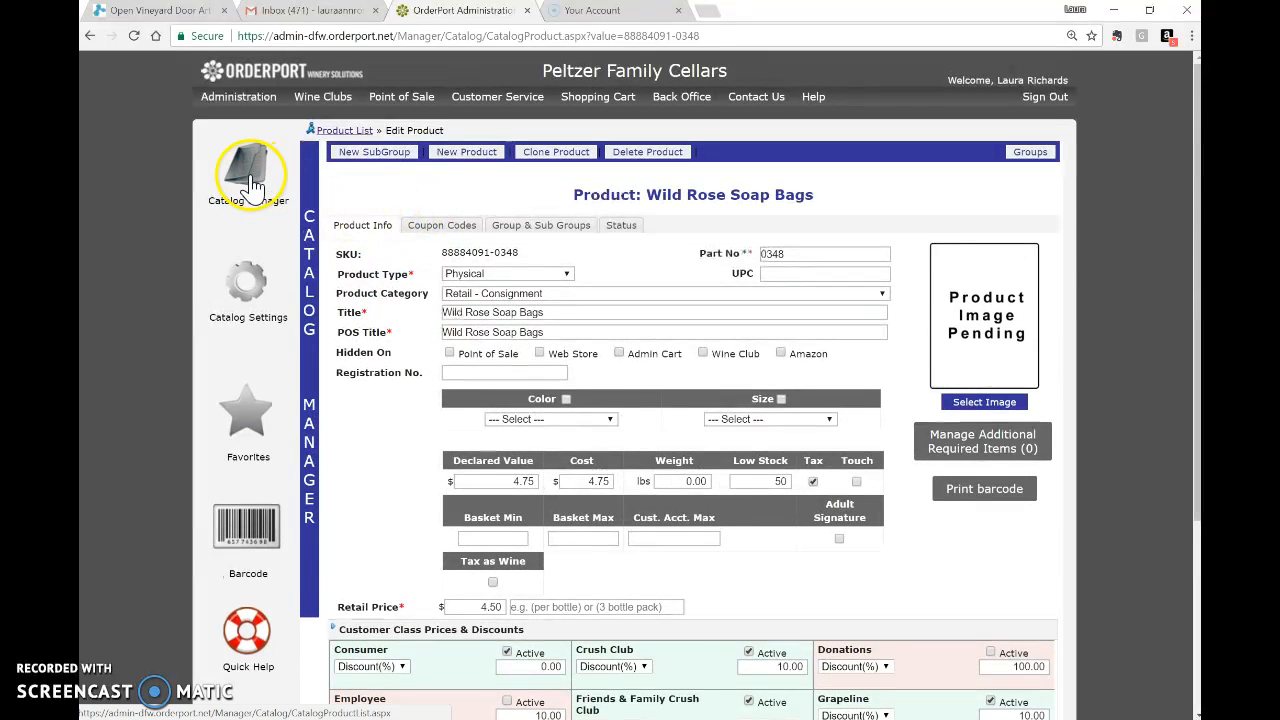
# Return to the catalog list and filter it to the Wild Rose Farms group.
pyautogui.click(256, 187)
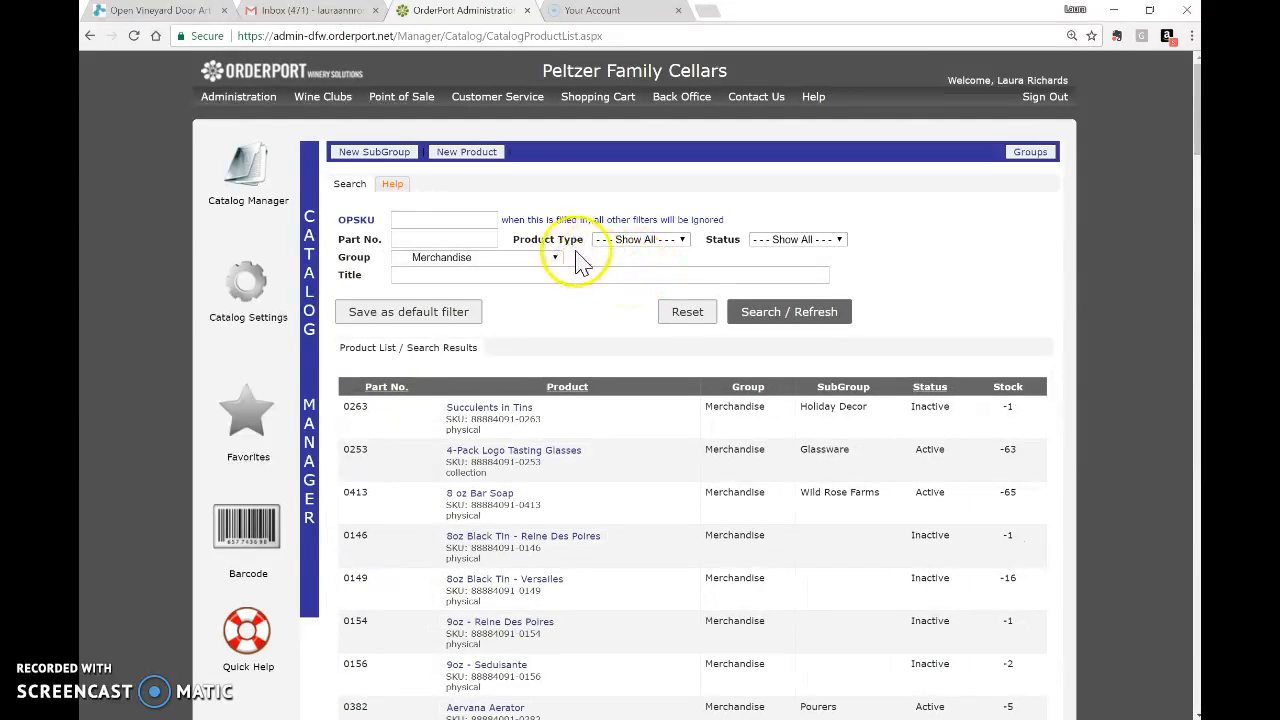
pyautogui.click(675, 245)
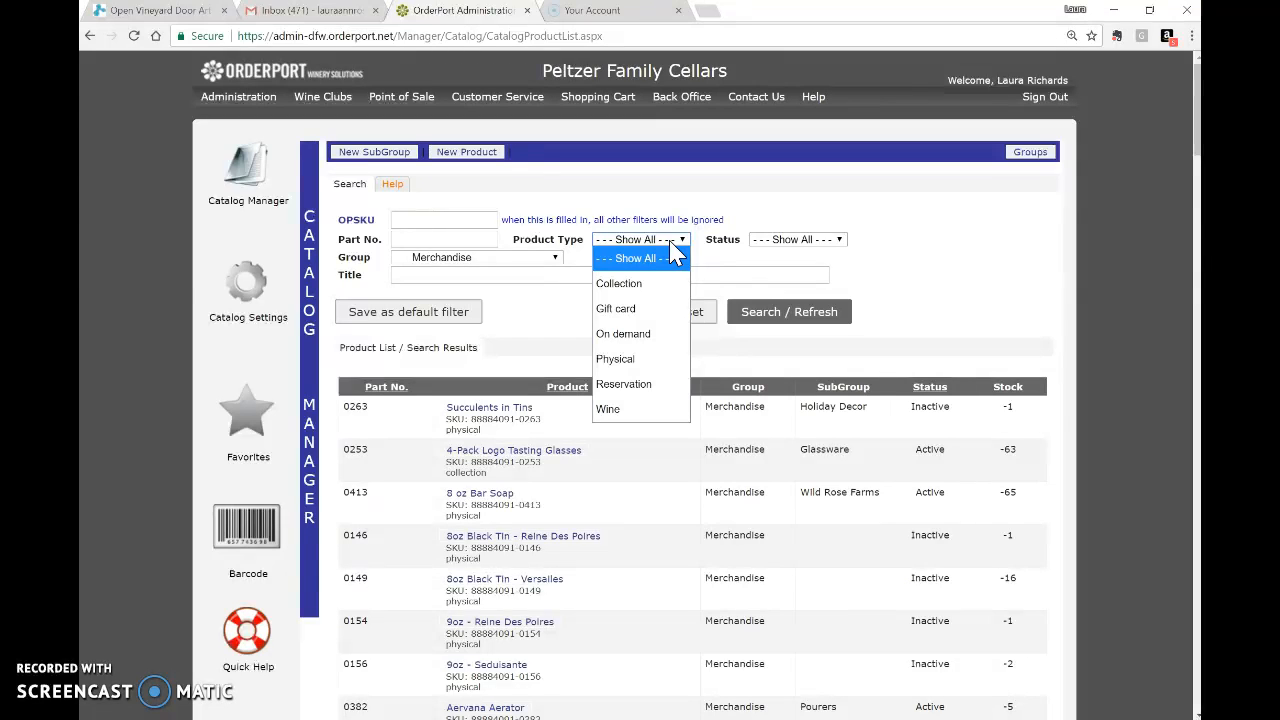
pyautogui.click(676, 254)
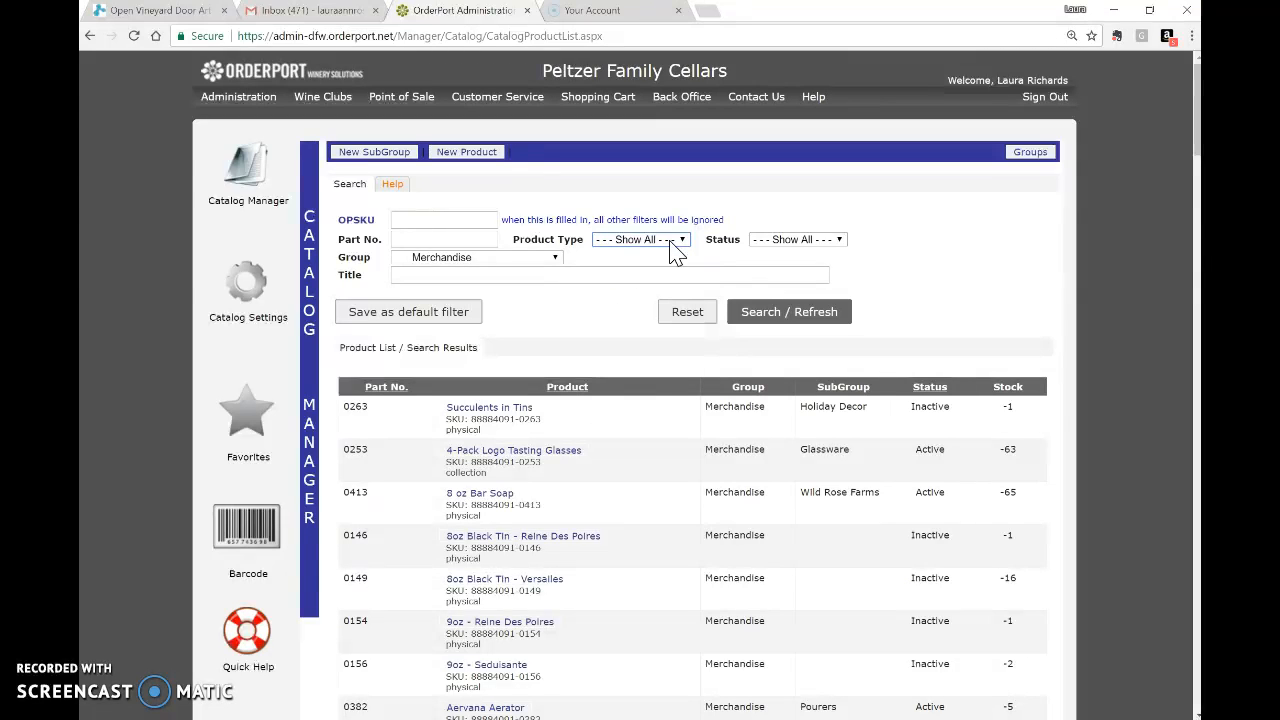
pyautogui.click(545, 260)
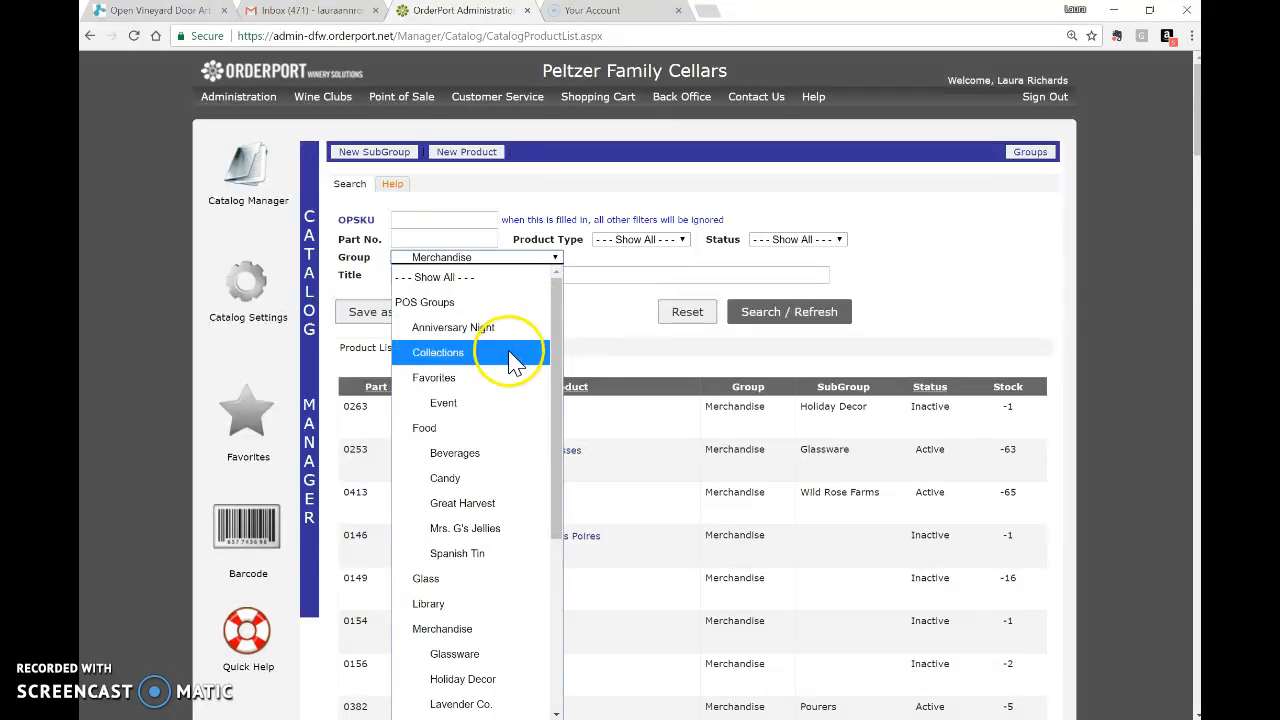
pyautogui.scroll(-4, 515, 360)
pyautogui.click(460, 540)
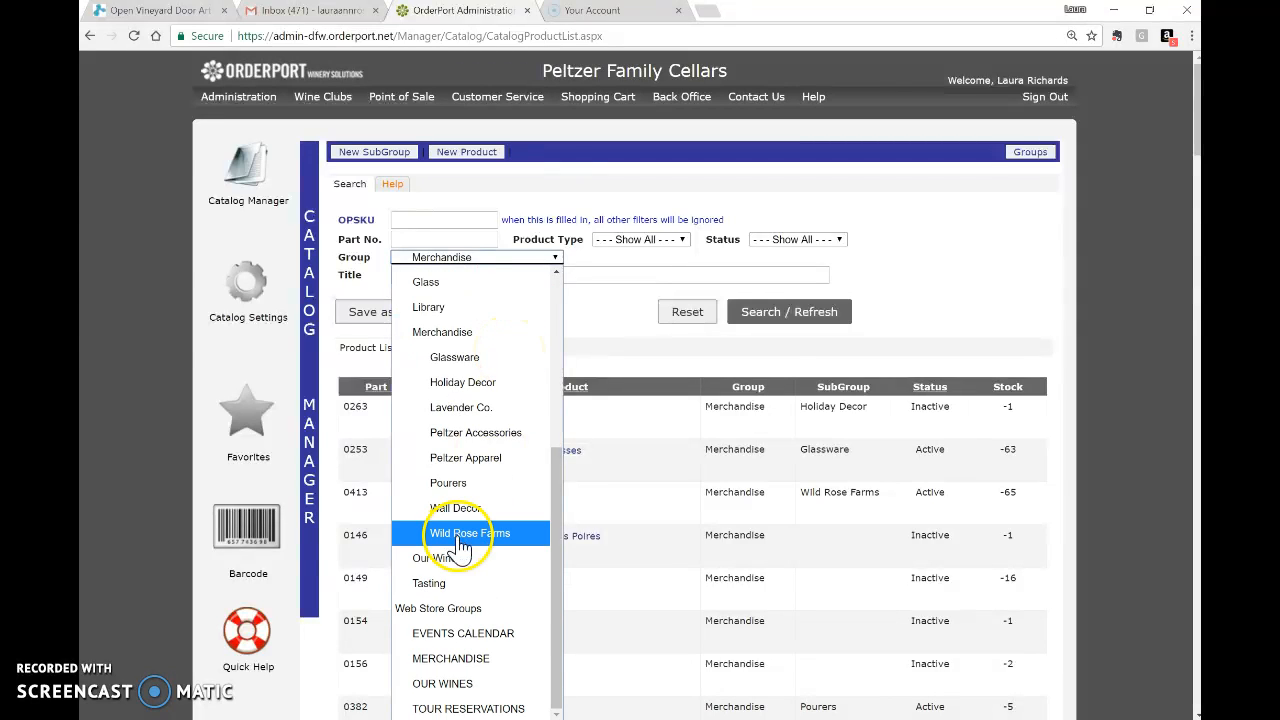
pyautogui.click(780, 325)
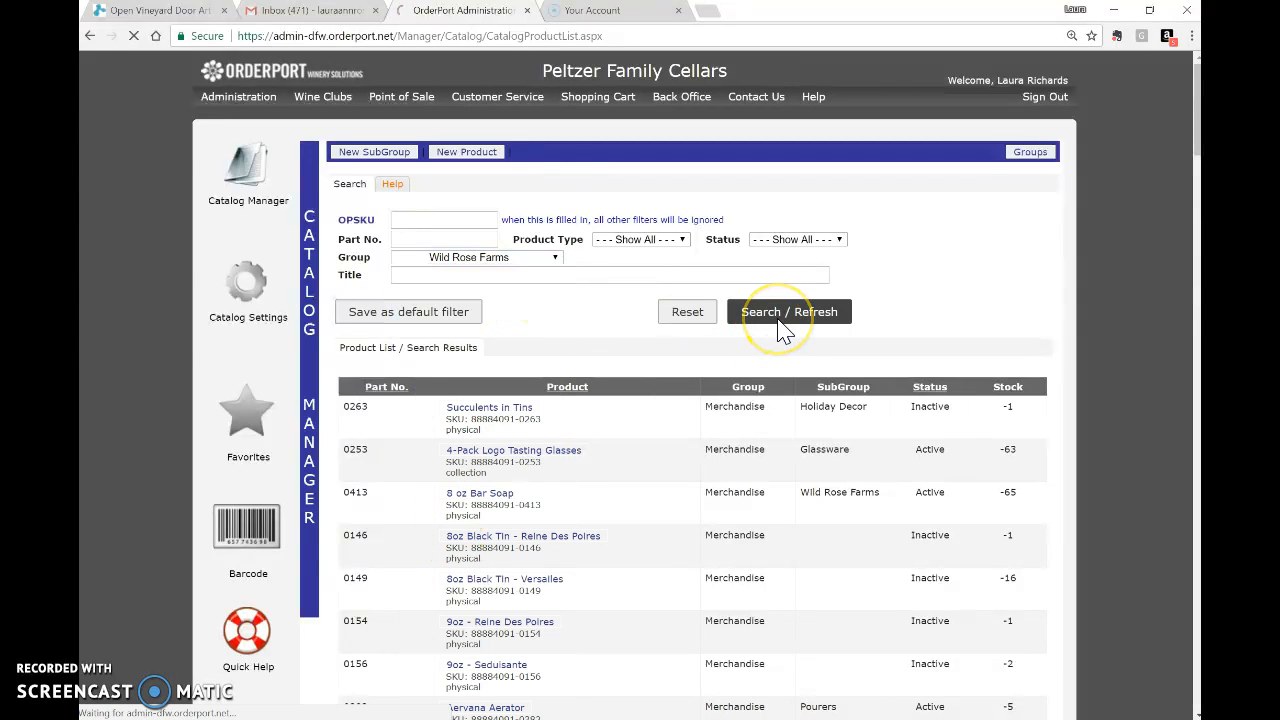
# Review the Wild Rose Farms results, led by 8 oz Bar Soap at stock -65.
pyautogui.scroll(-1, 605, 318)
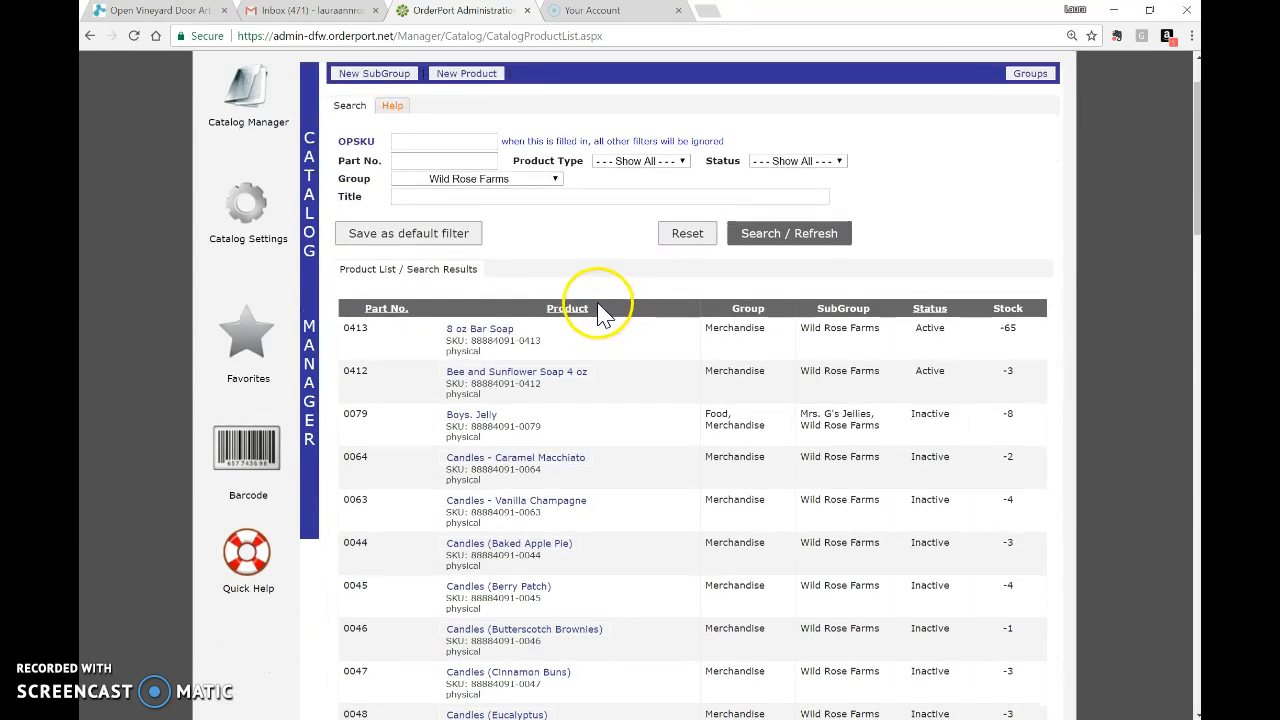
pyautogui.scroll(-1, 597, 310)
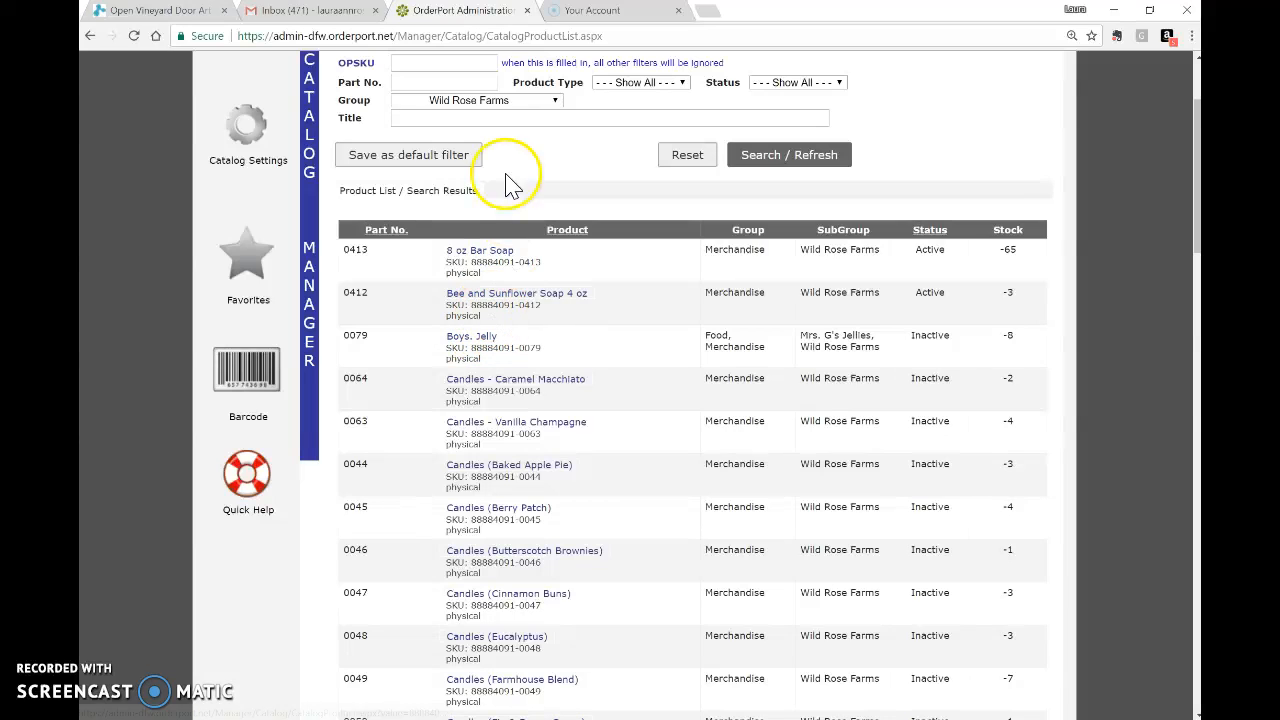
pyautogui.click(483, 258)
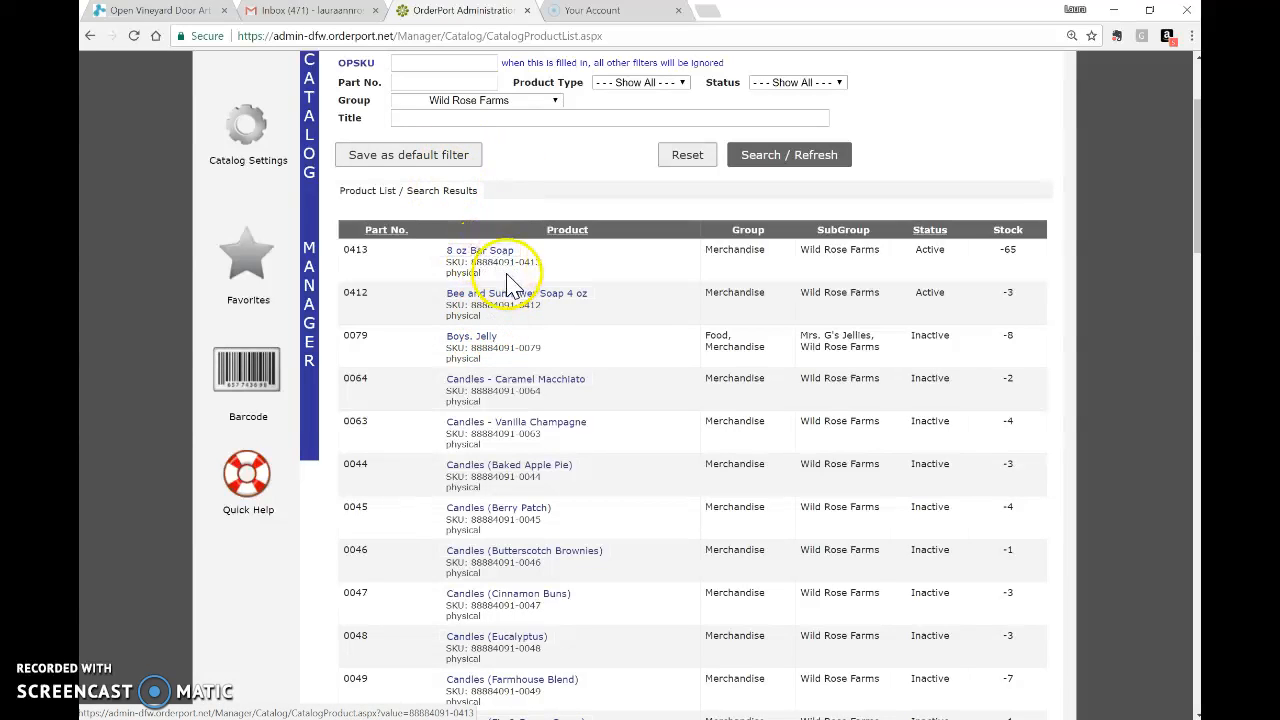
pyautogui.scroll(-7, 508, 285)
pyautogui.scroll(8, 508, 285)
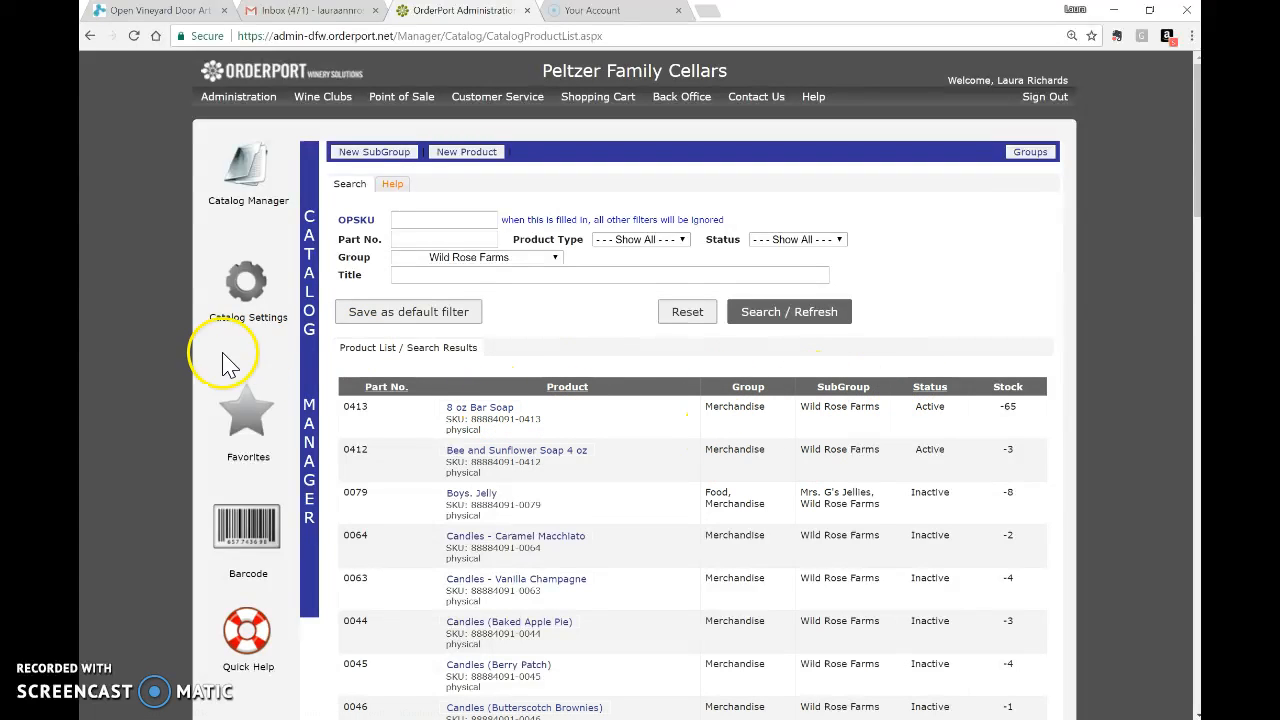
pyautogui.click(490, 410)
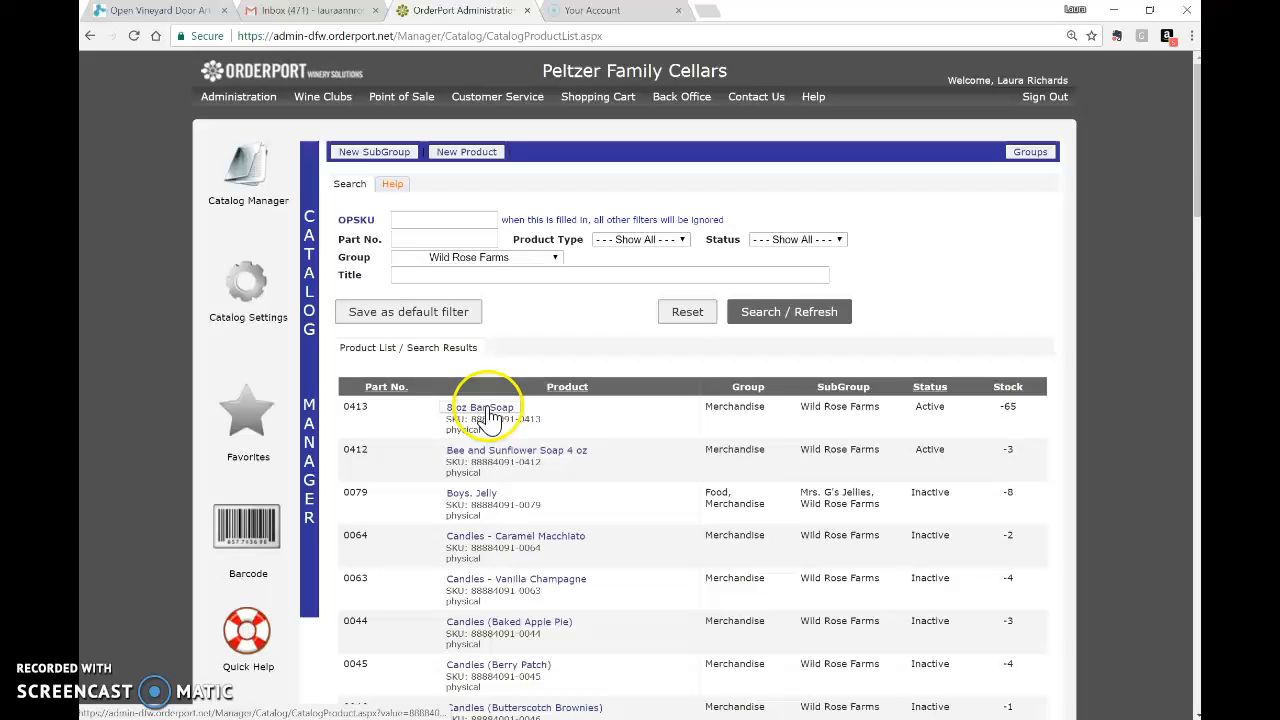
pyautogui.click(477, 279)
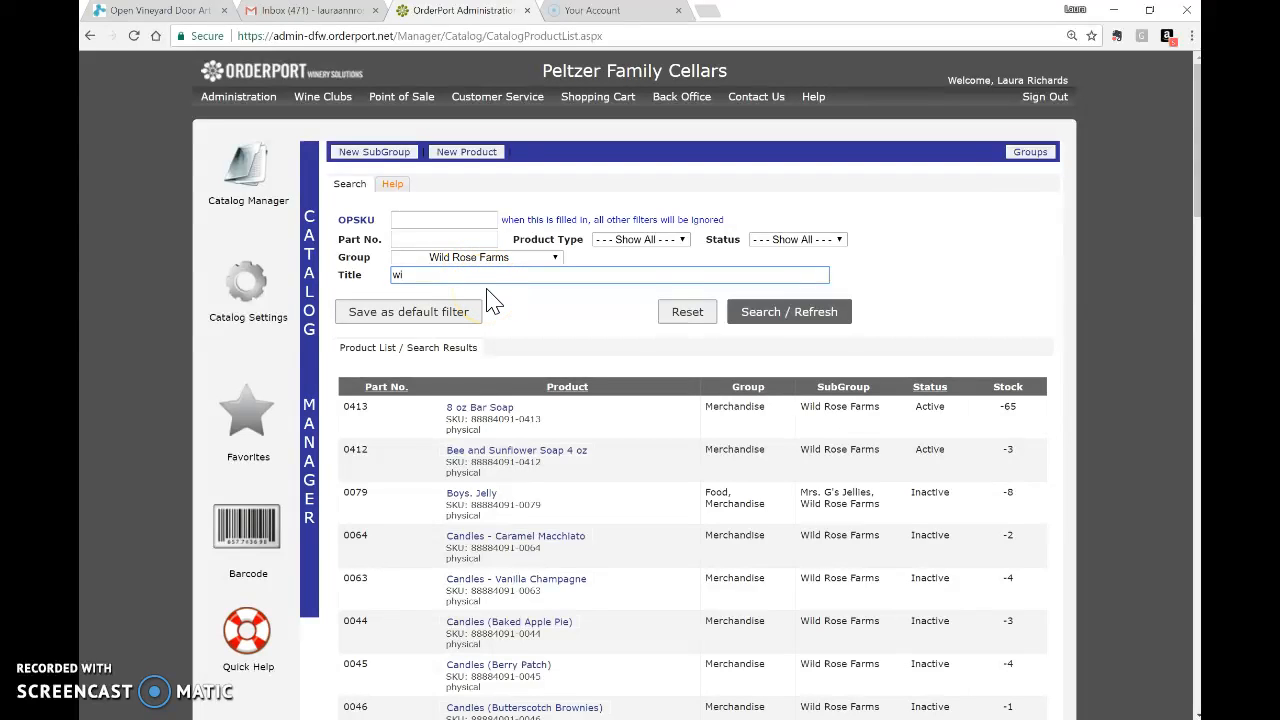
pyautogui.click(824, 315)
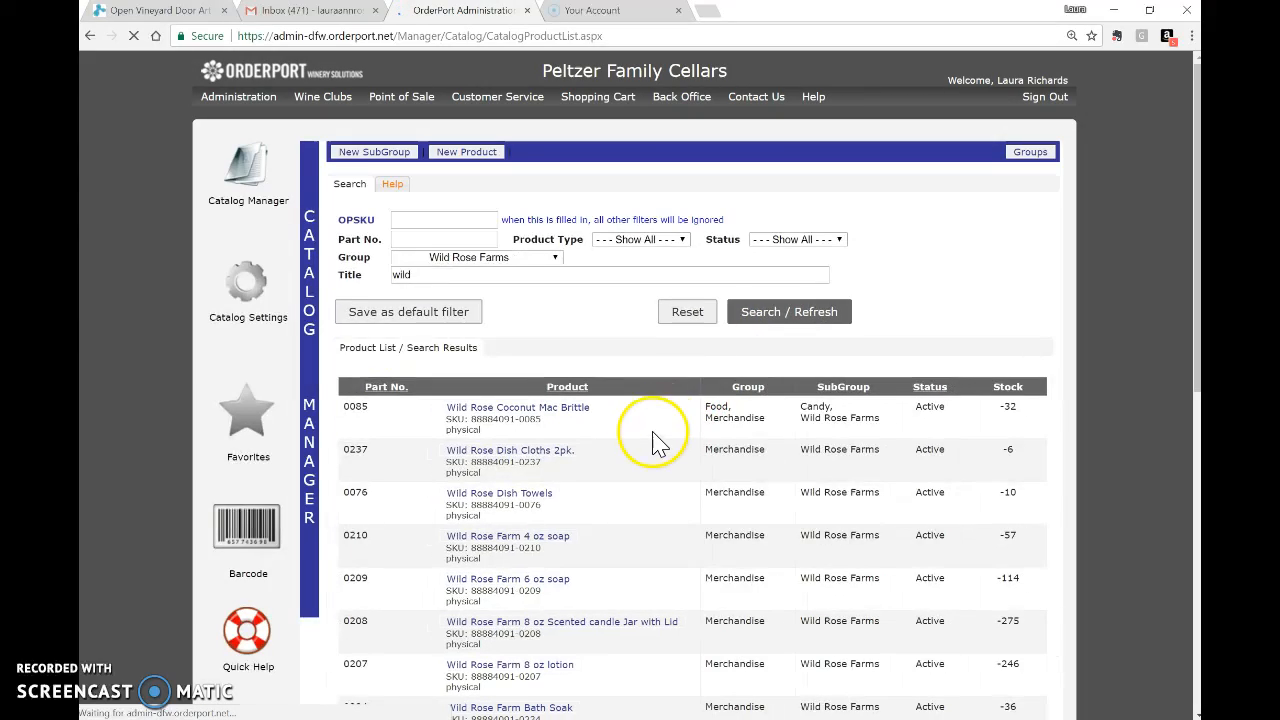
pyautogui.scroll(-3, 640, 448)
pyautogui.scroll(-2, 632, 447)
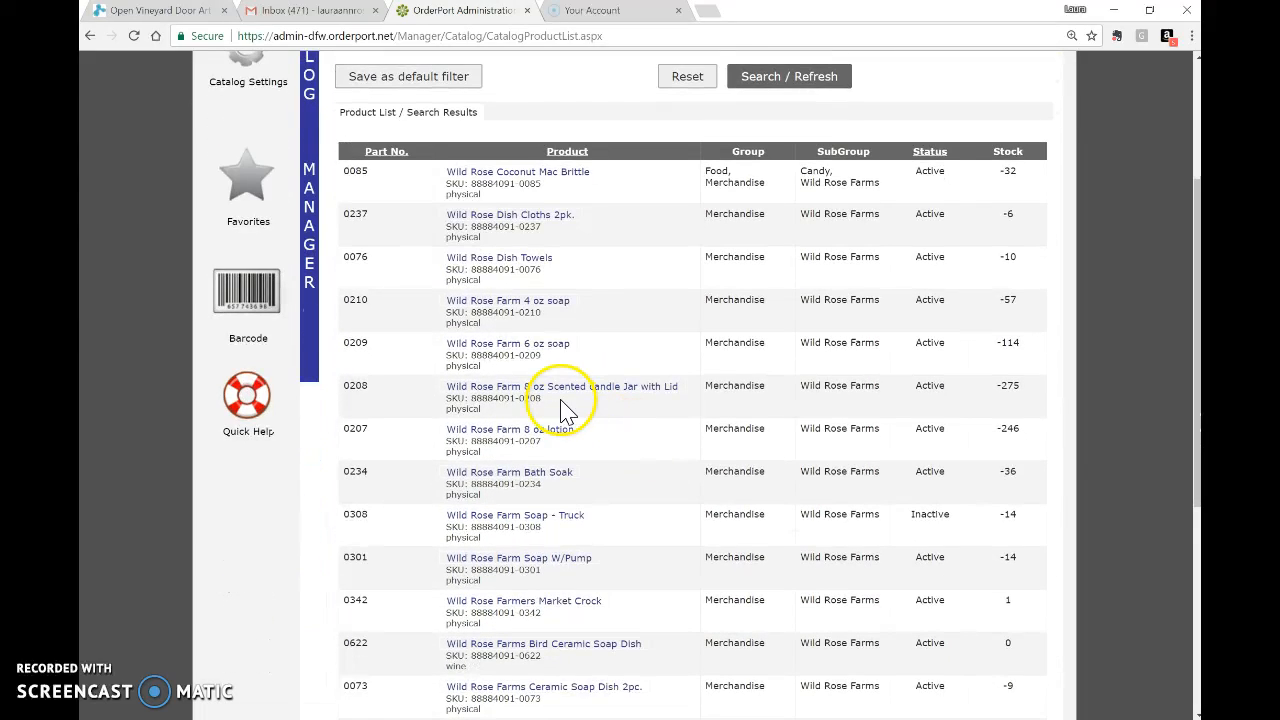
pyautogui.scroll(-2, 535, 405)
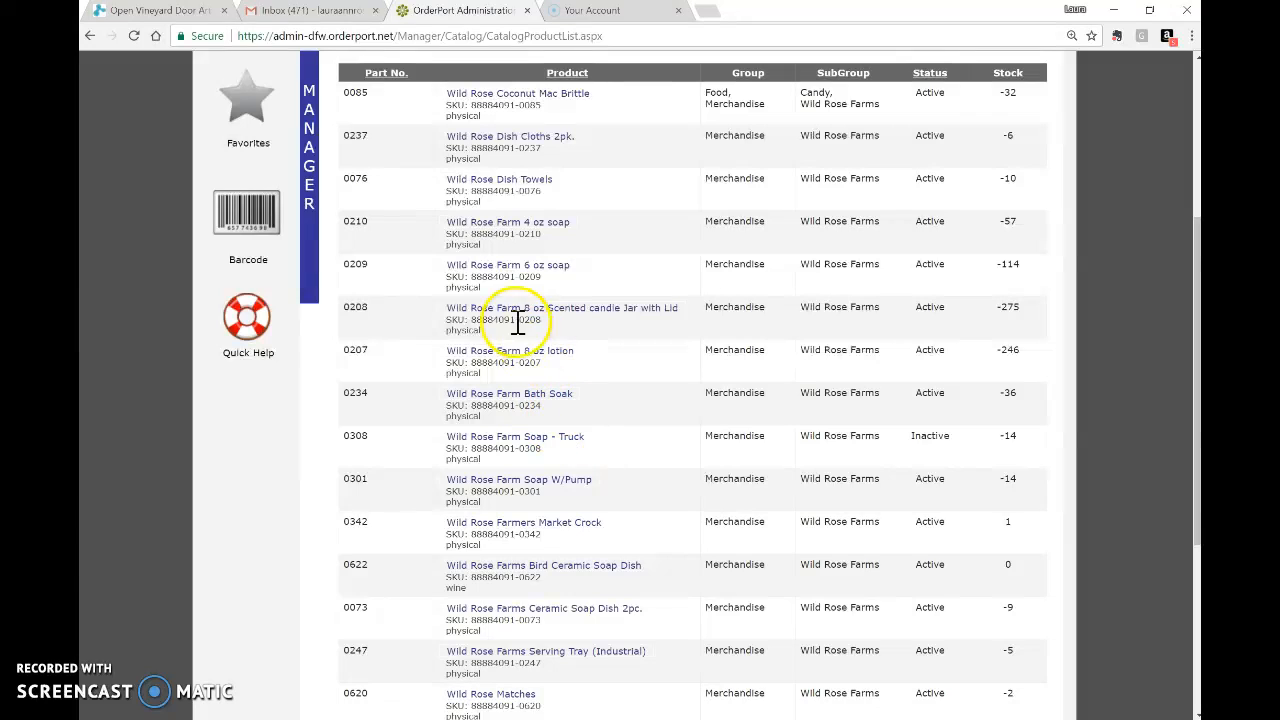
pyautogui.scroll(-2, 530, 428)
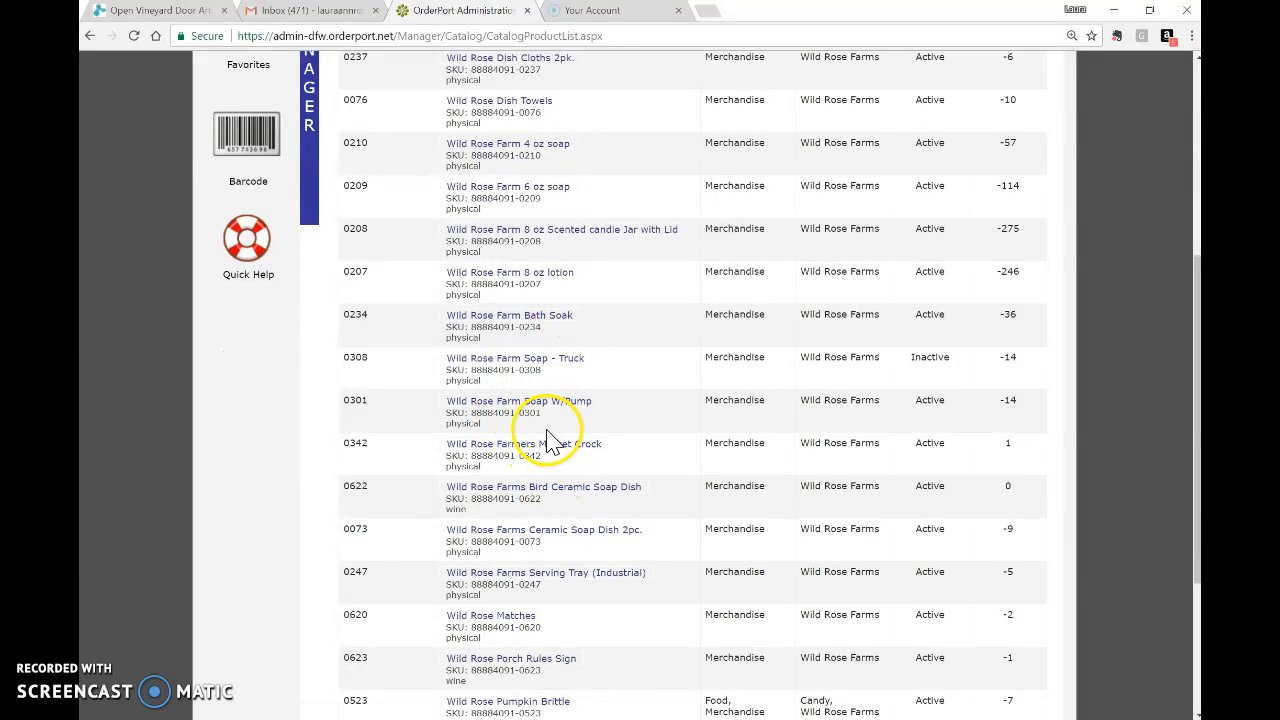
pyautogui.scroll(-2, 609, 449)
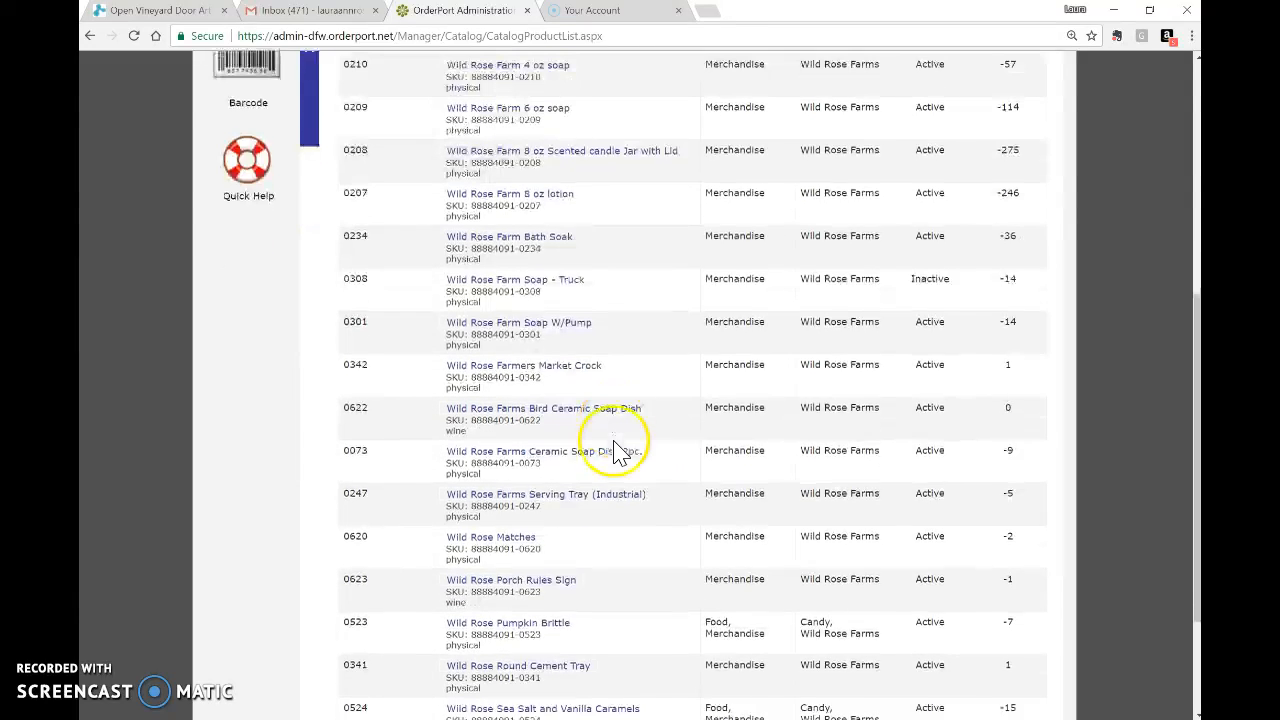
pyautogui.scroll(-3, 618, 450)
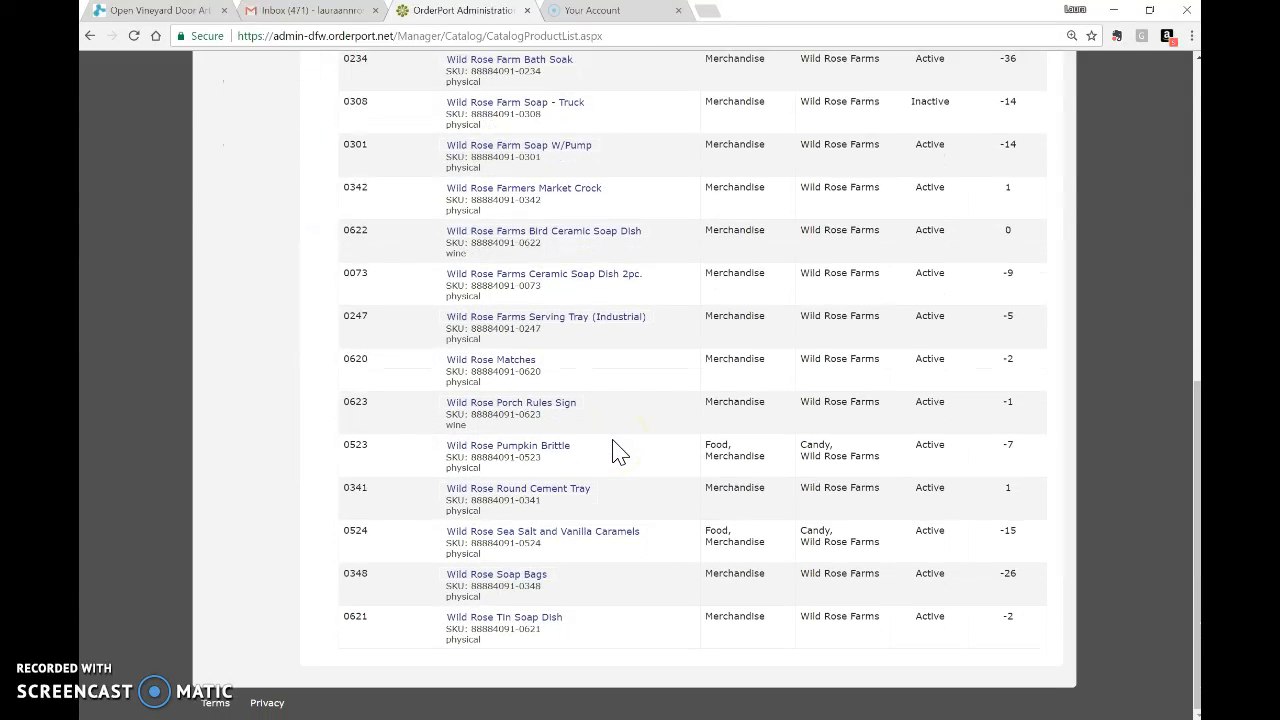
pyautogui.scroll(8, 617, 450)
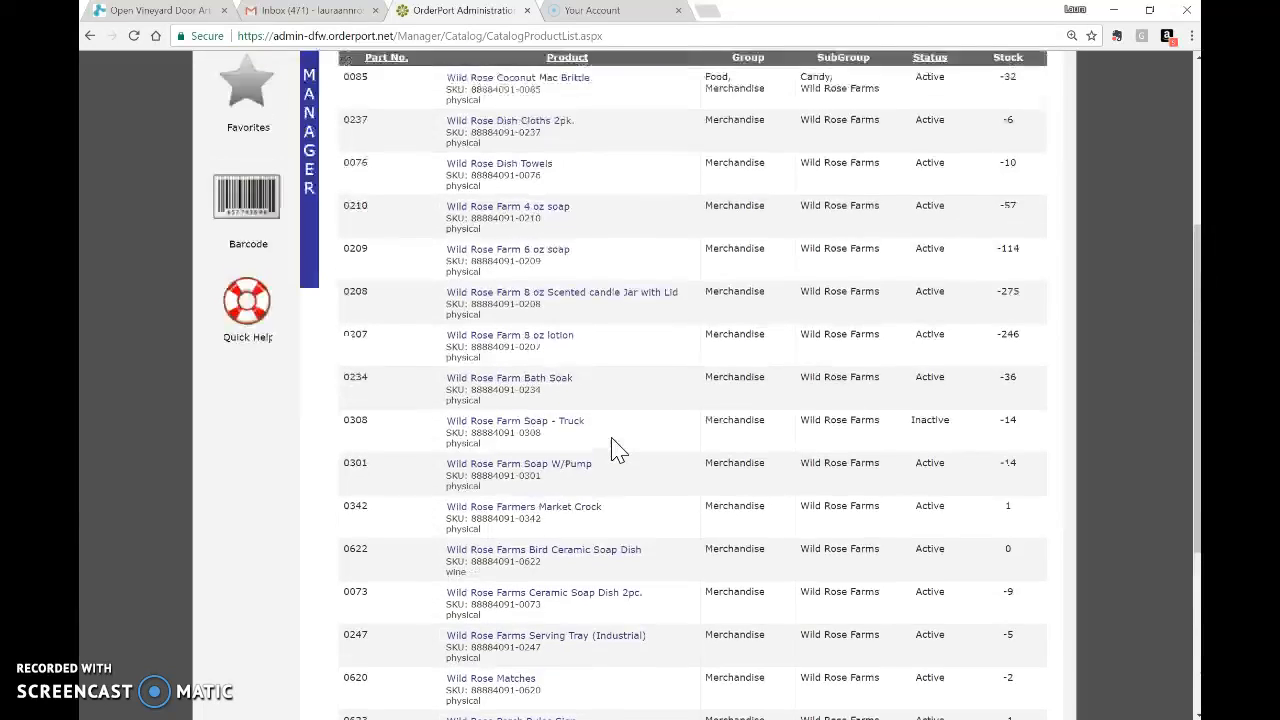
pyautogui.scroll(5, 617, 449)
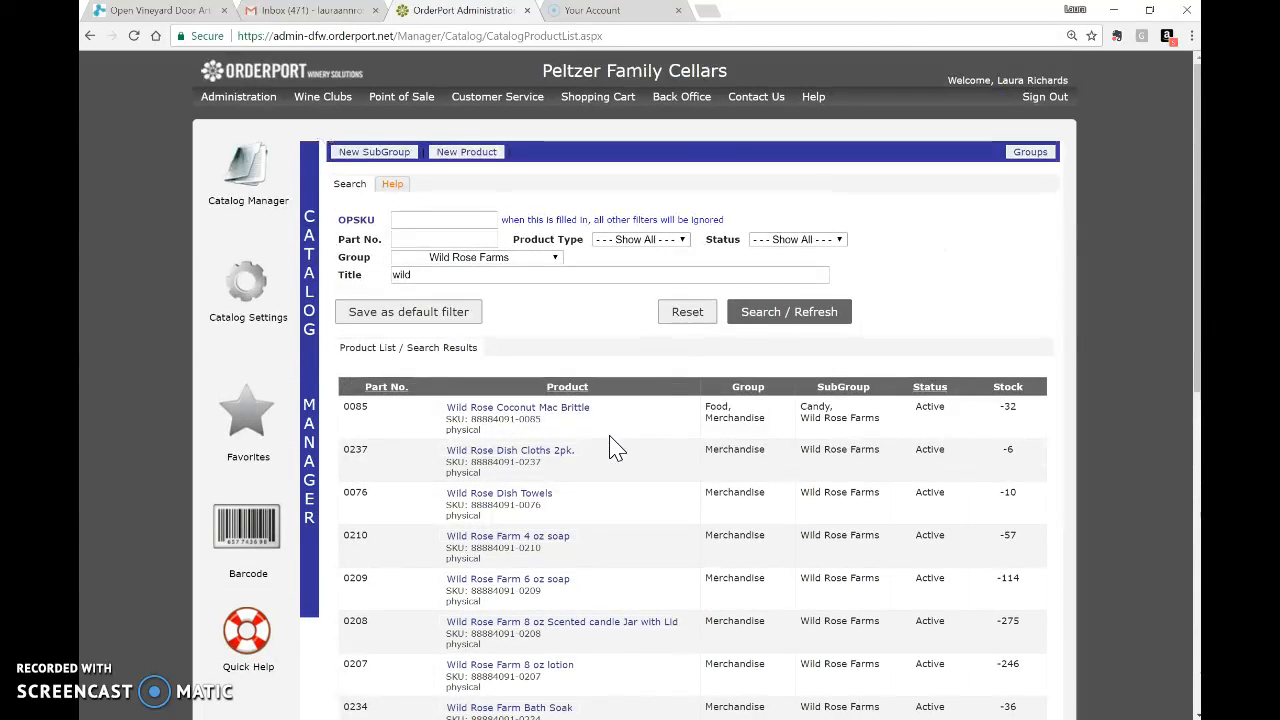
pyautogui.moveTo(420, 272); pyautogui.dragTo(360, 278)
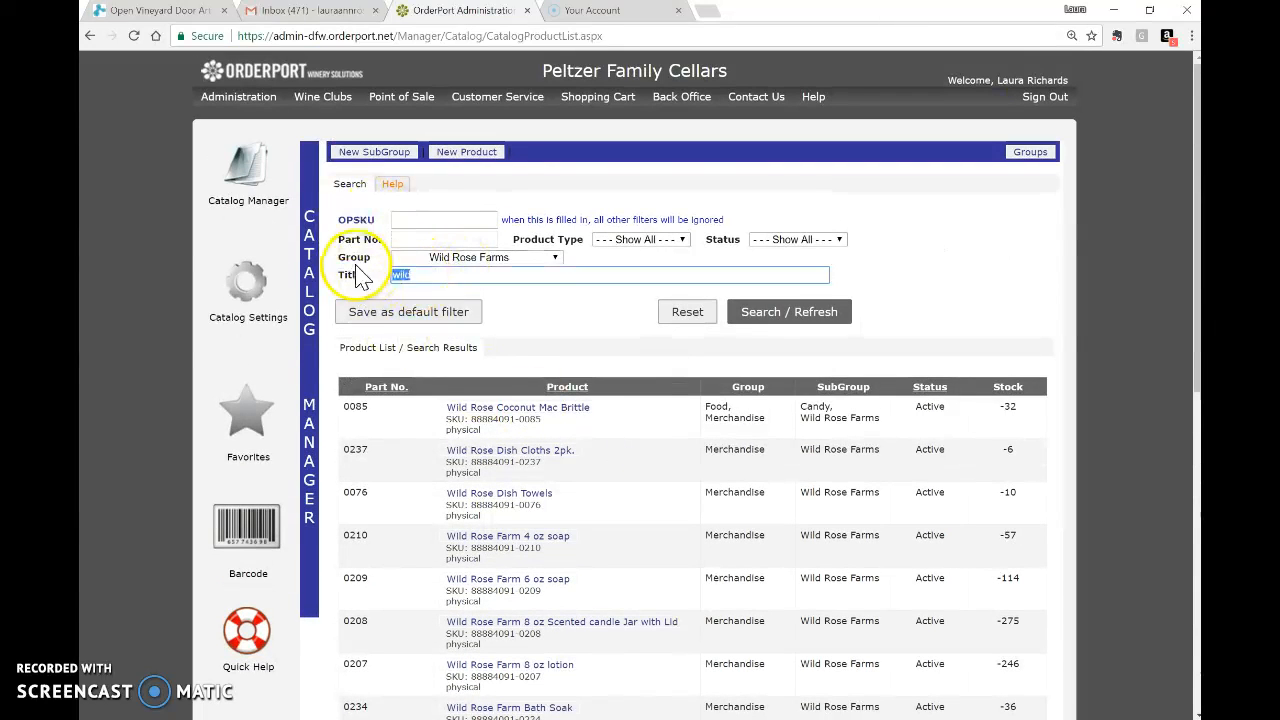
pyautogui.click(804, 322)
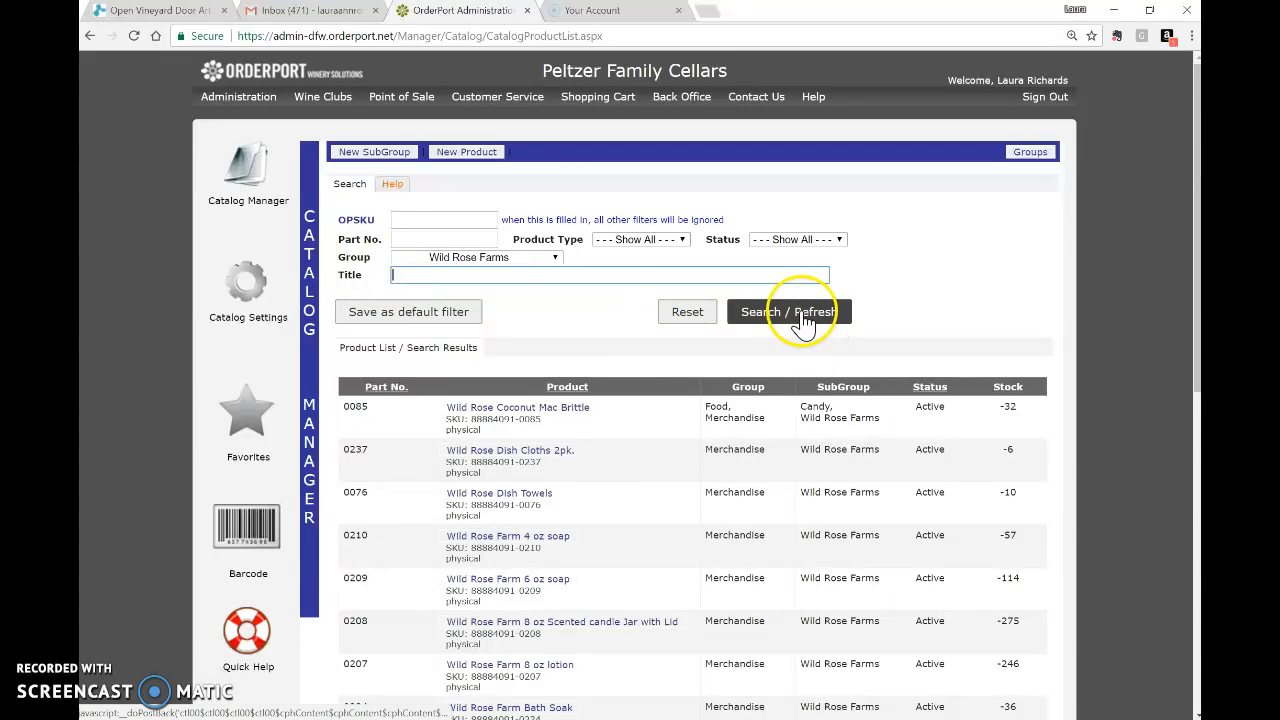
pyautogui.click(804, 320)
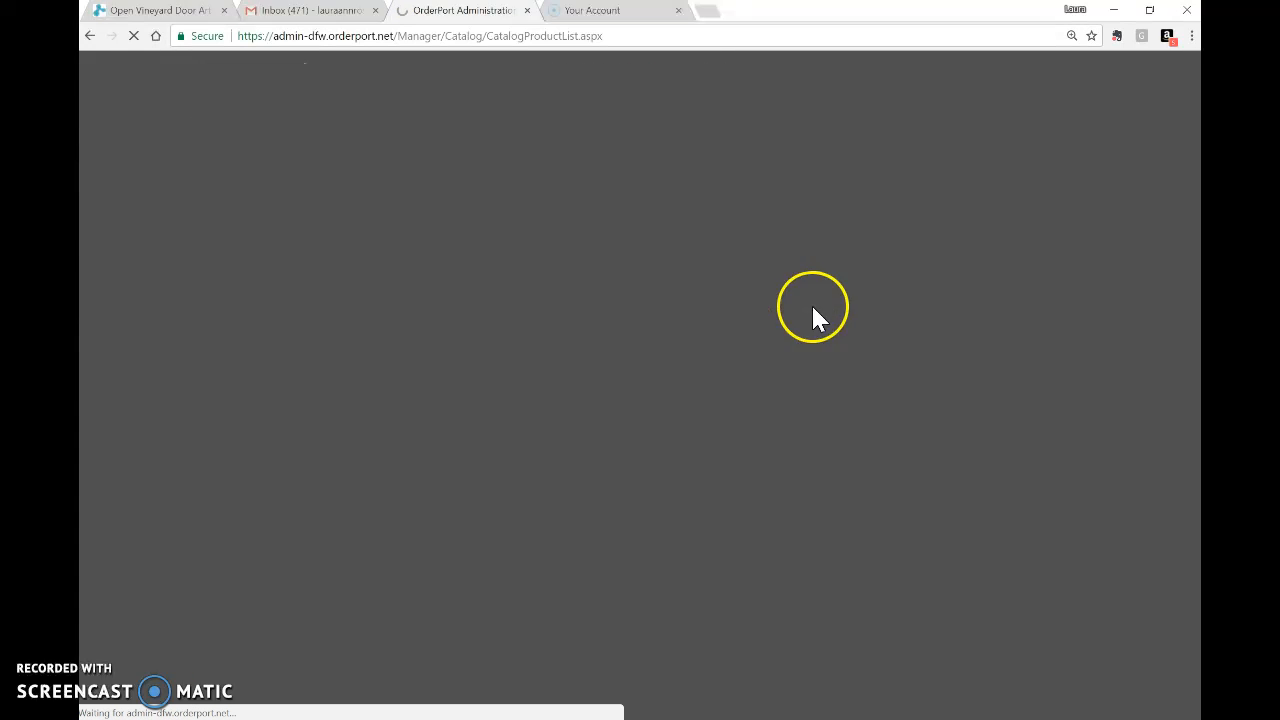
pyautogui.click(796, 310)
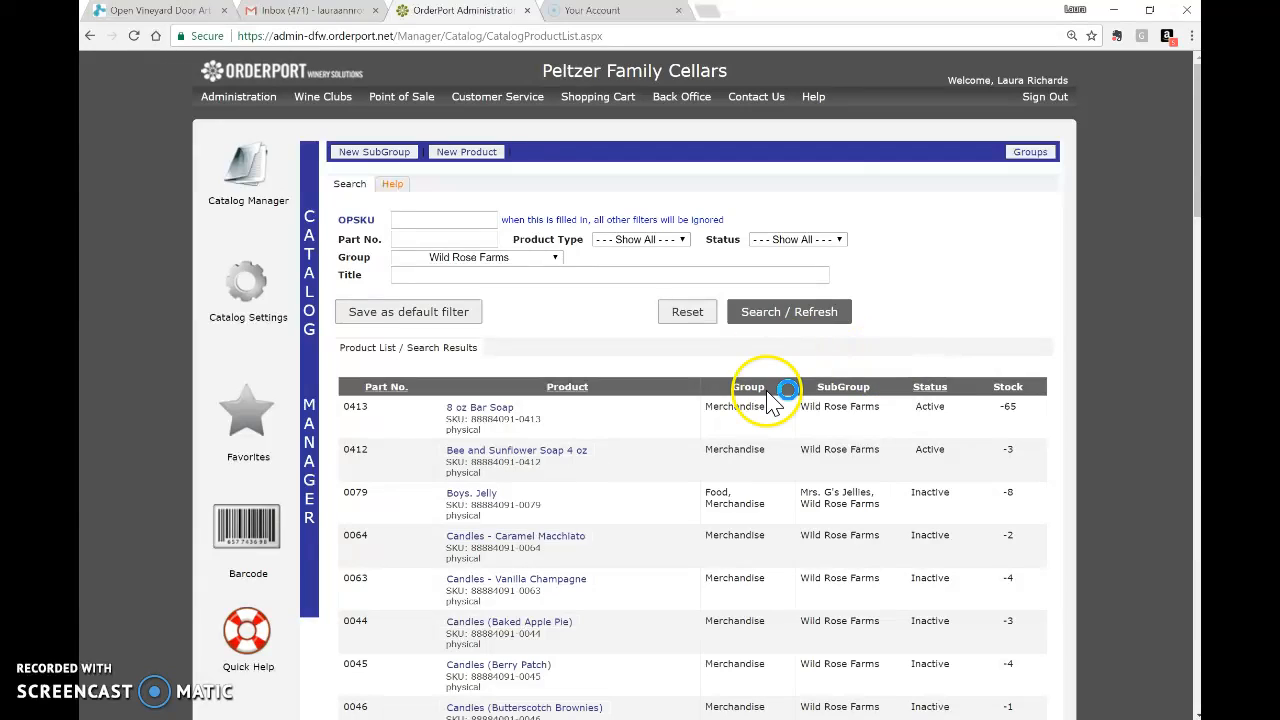
pyautogui.click(518, 410)
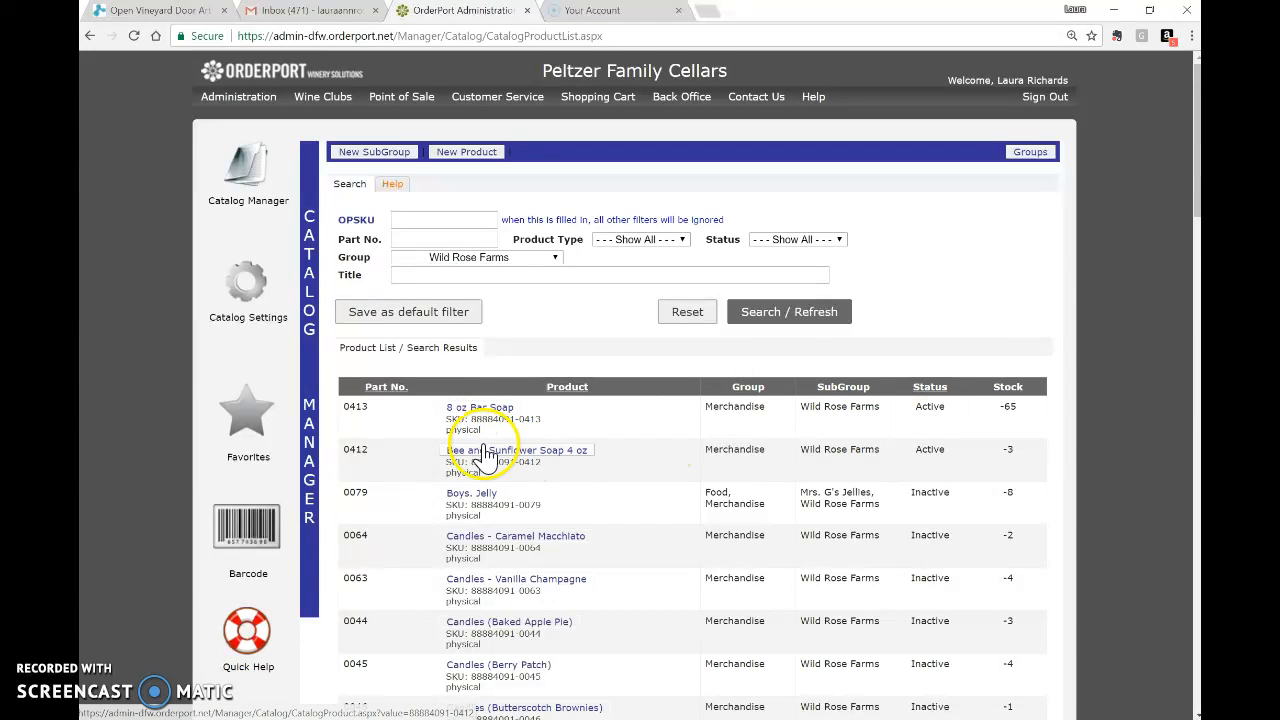
# Open the 8 oz Bar Soap product and review its details.
pyautogui.click(490, 420)
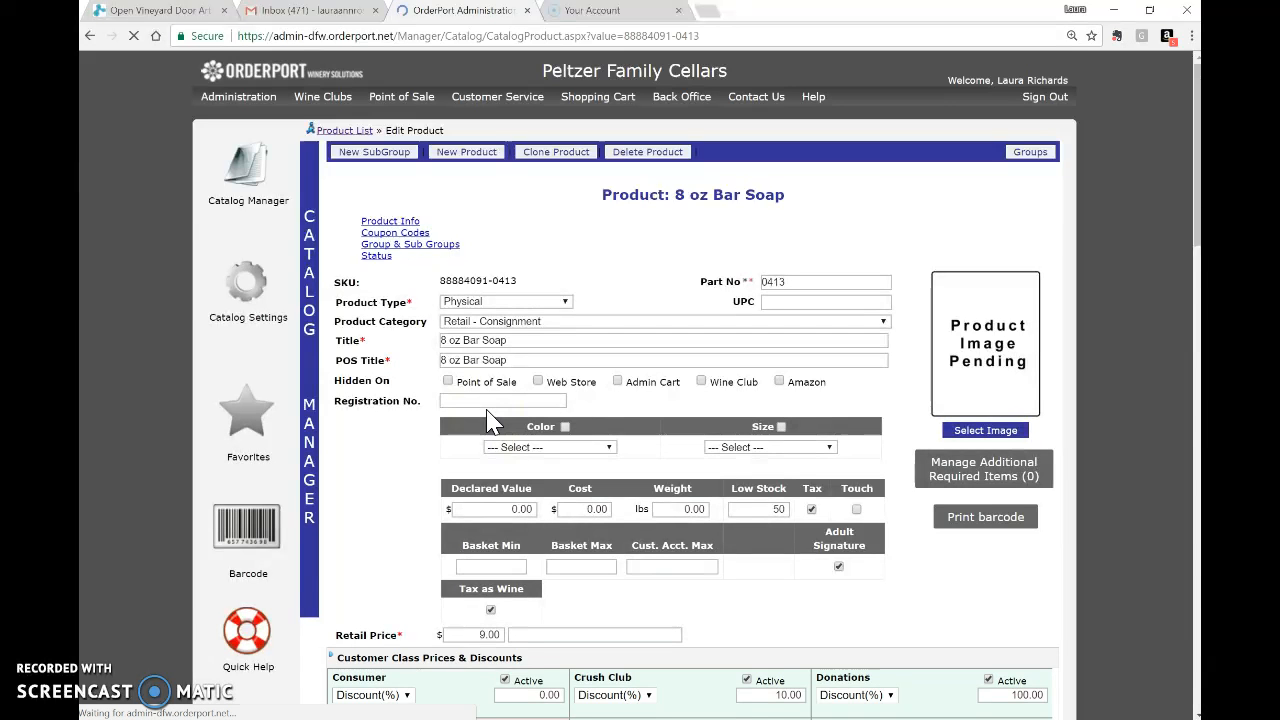
pyautogui.scroll(-3, 525, 422)
pyautogui.scroll(2, 535, 422)
pyautogui.scroll(1, 535, 422)
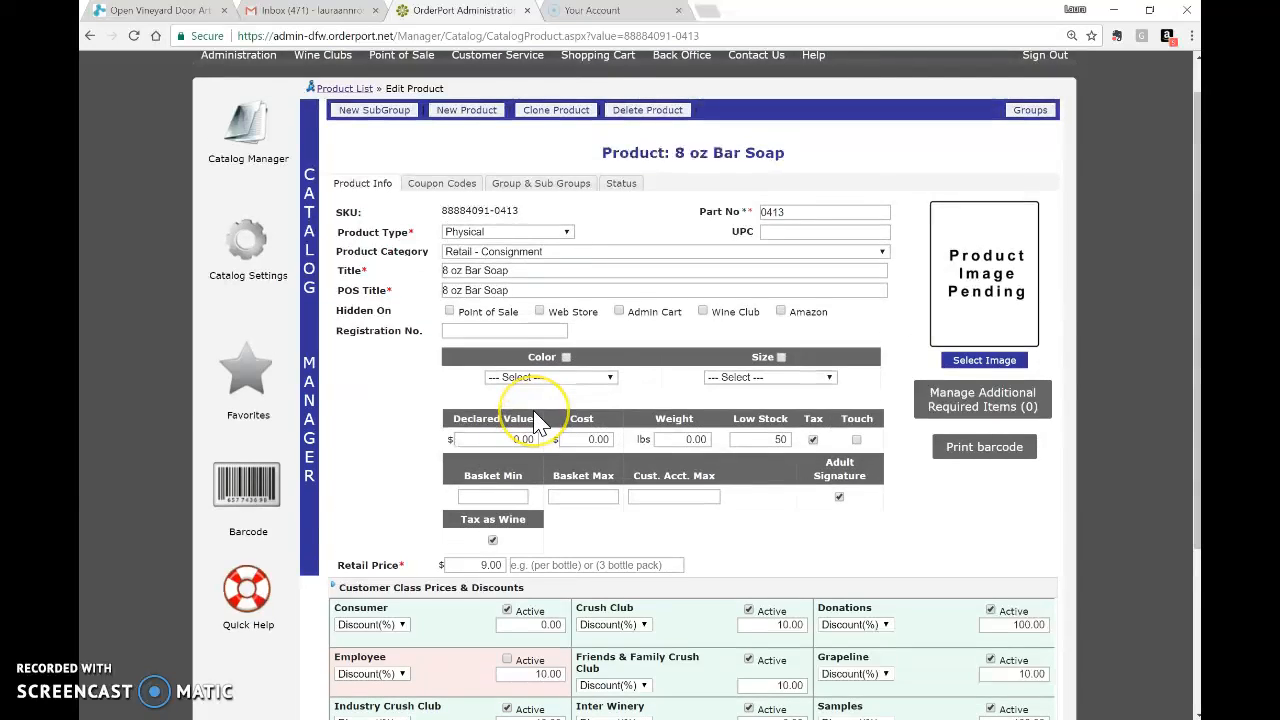
pyautogui.scroll(-4, 537, 423)
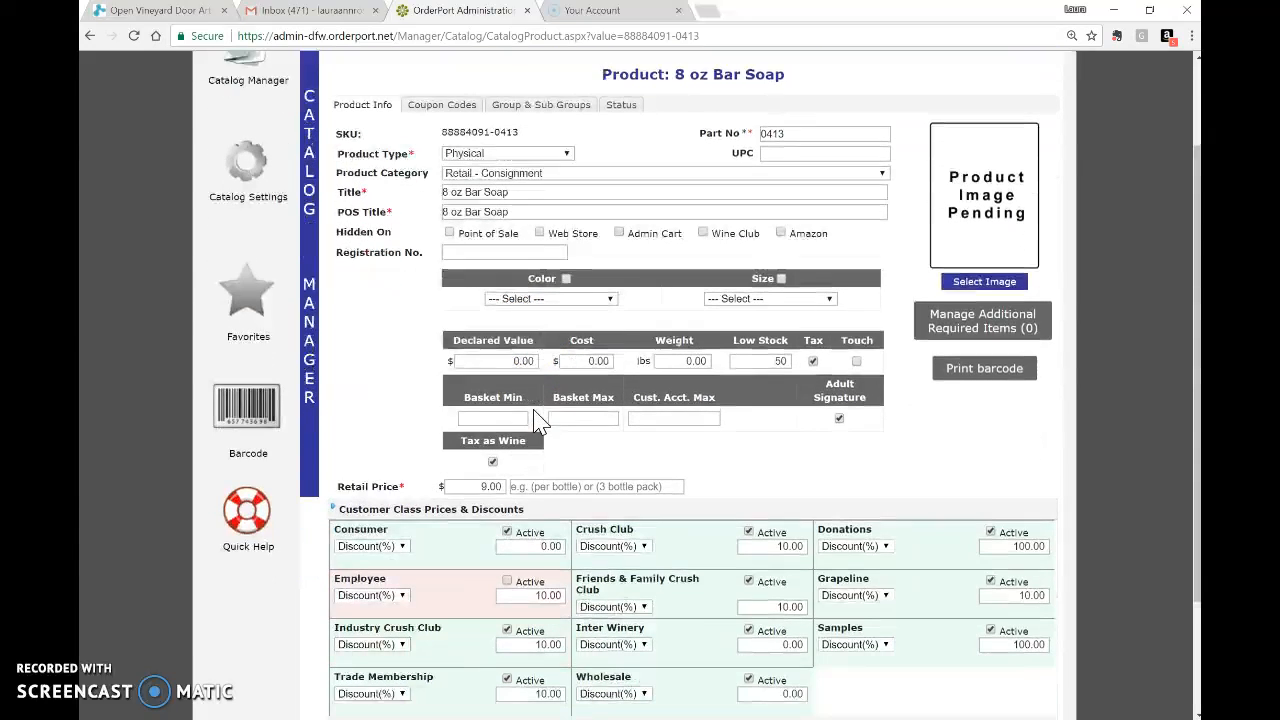
pyautogui.scroll(3, 537, 423)
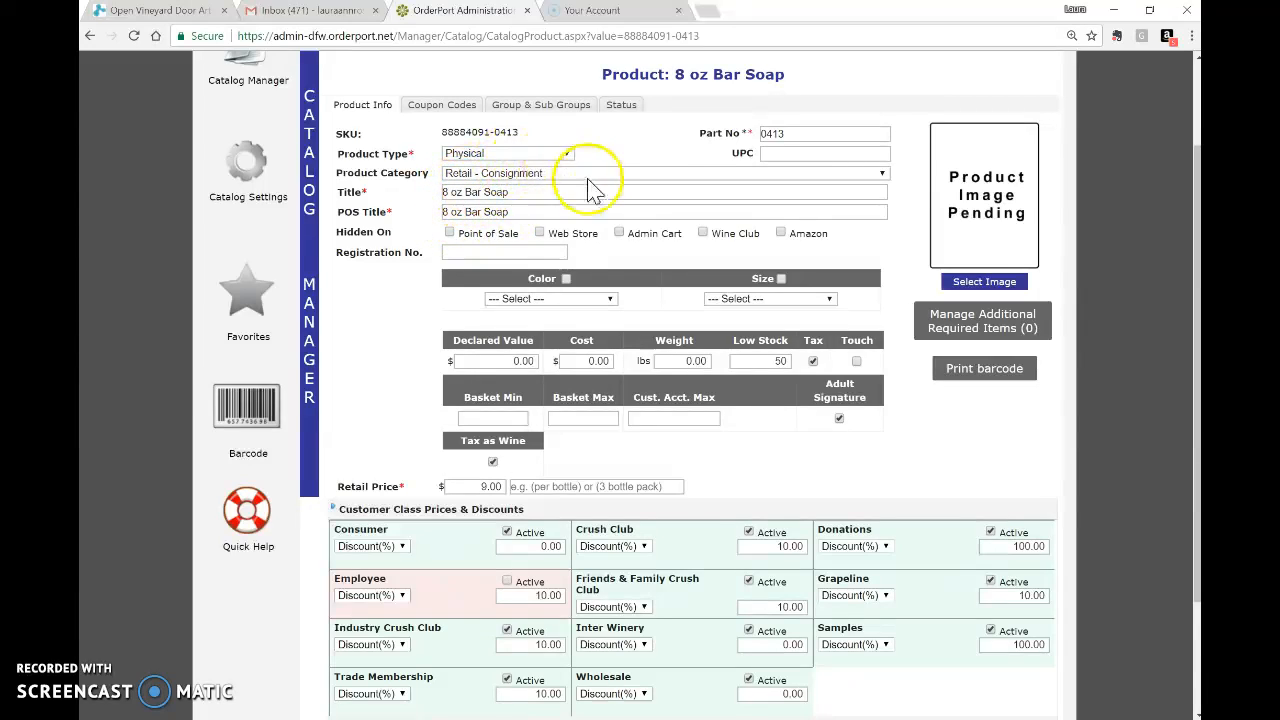
pyautogui.scroll(-3, 449, 360)
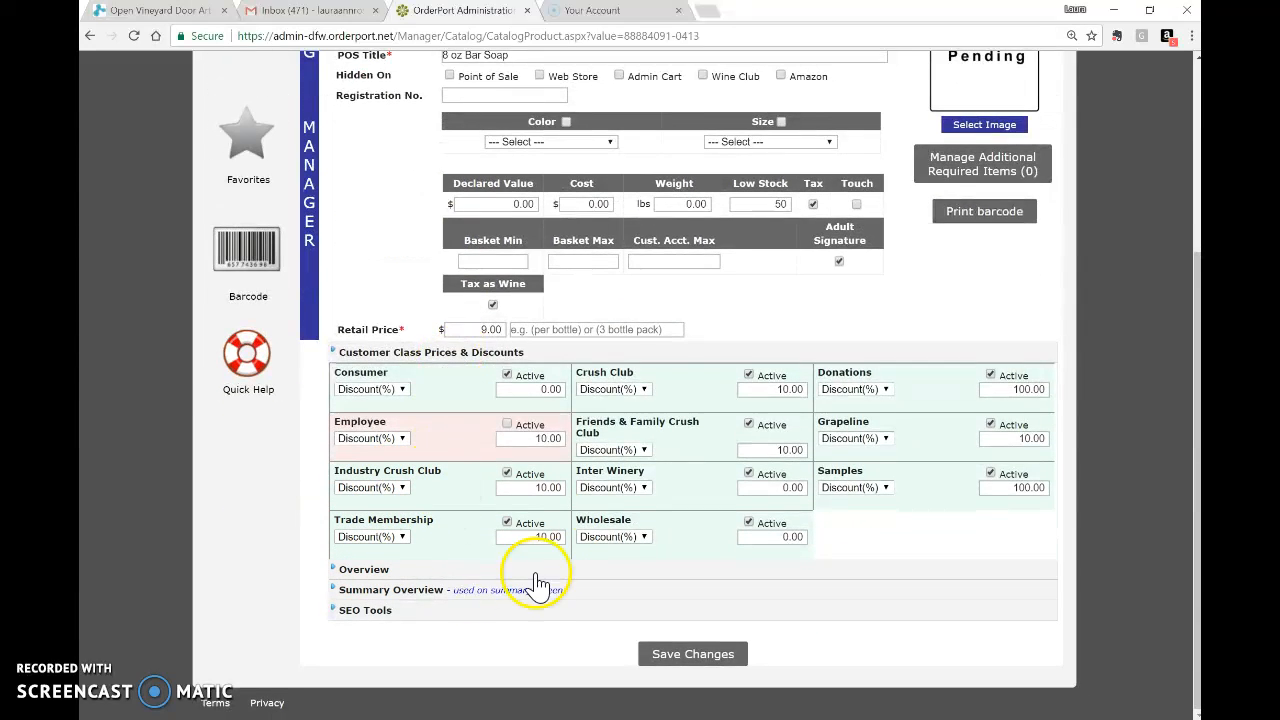
pyautogui.scroll(5, 737, 391)
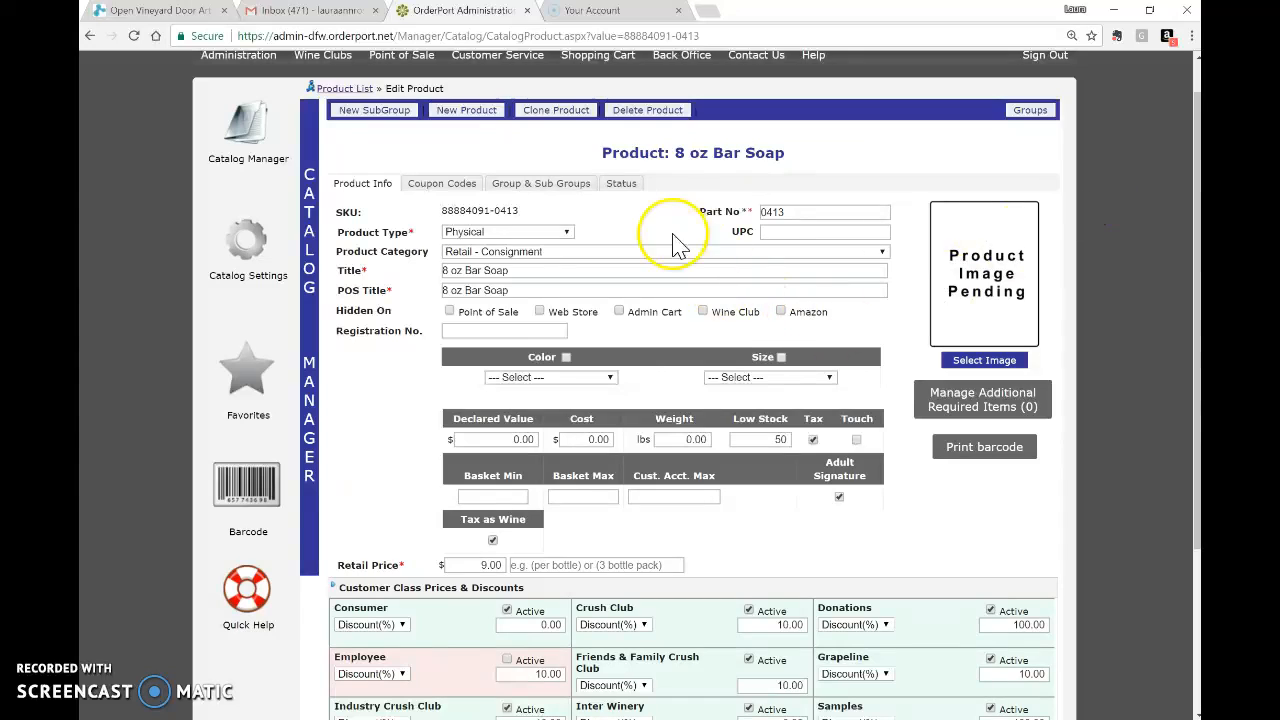
# Set 8 oz Bar Soap's status to Inactive and save.
pyautogui.click(621, 183)
pyautogui.click(444, 221)
pyautogui.click(713, 281)
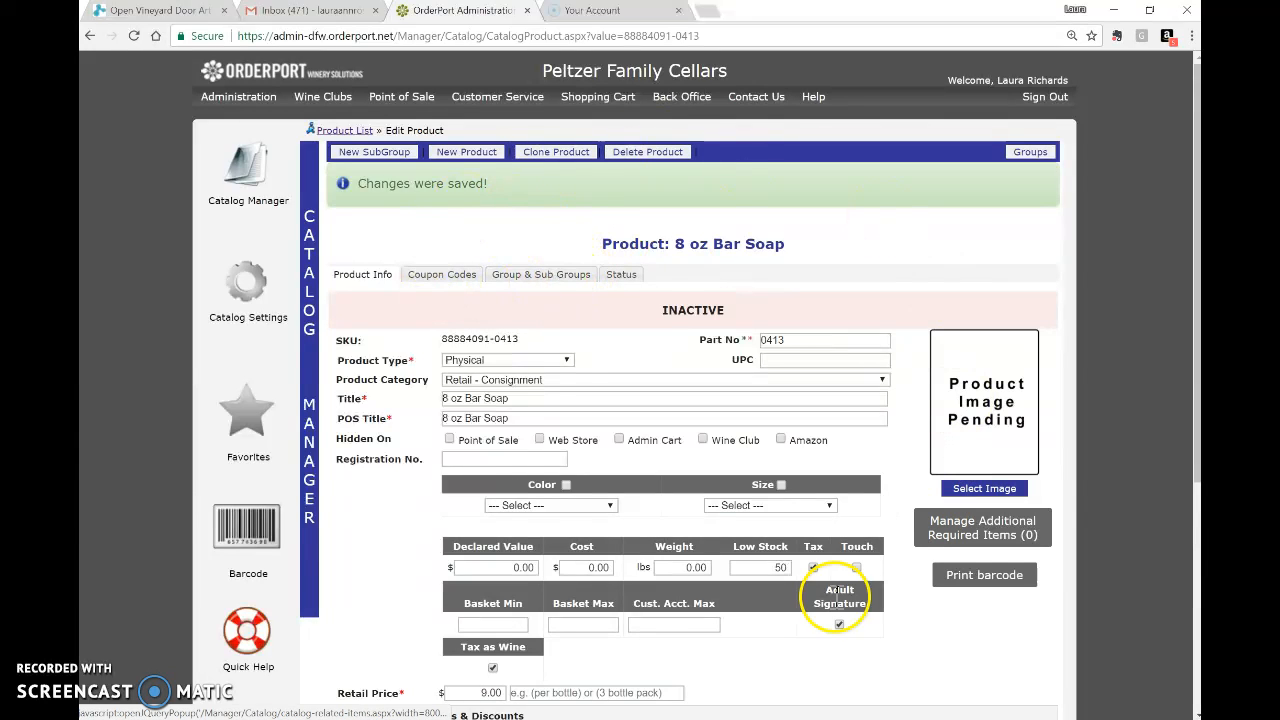
# Return to the catalog list and filter it to the Wild Rose Farms group.
pyautogui.click(242, 178)
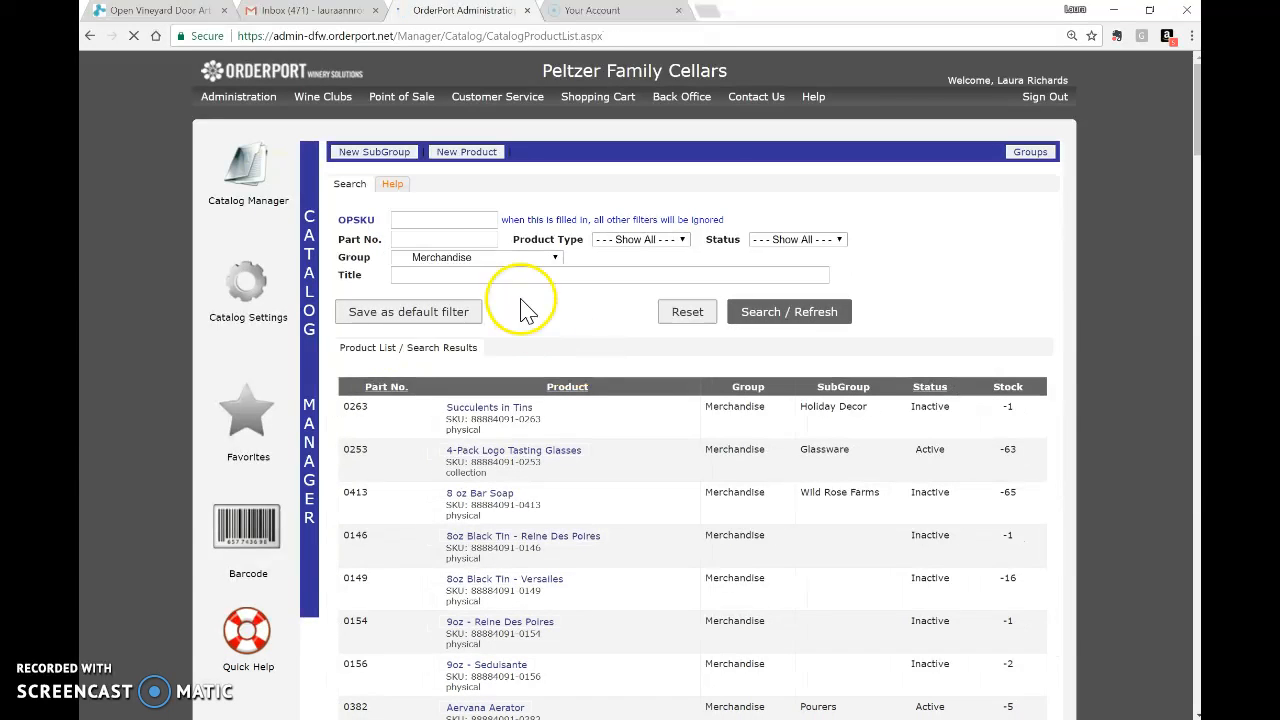
pyautogui.click(510, 259)
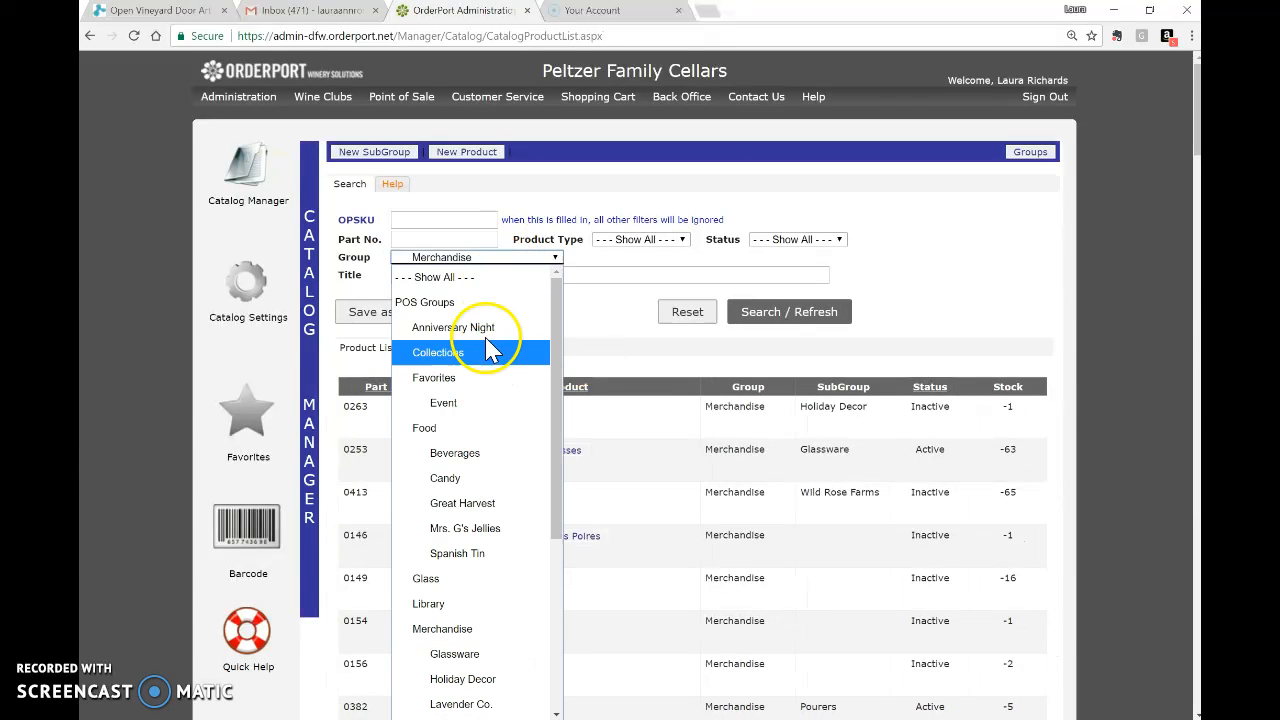
pyautogui.scroll(-2, 500, 485)
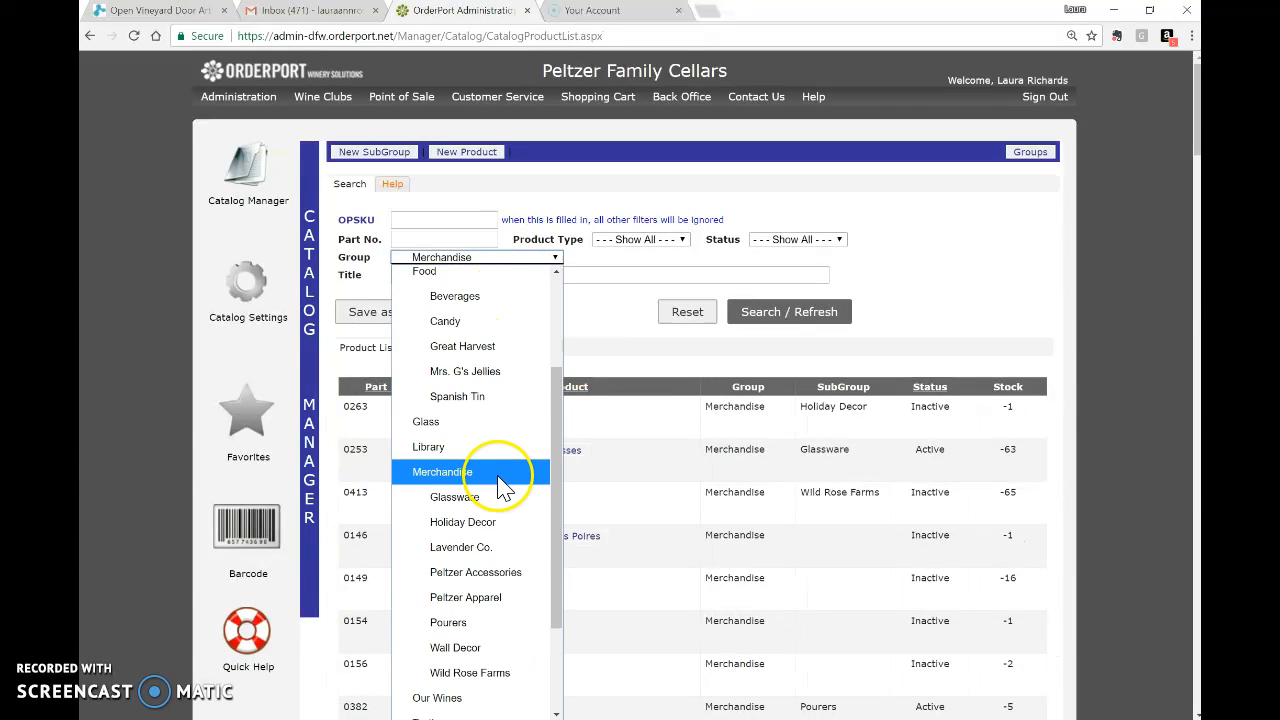
pyautogui.click(505, 673)
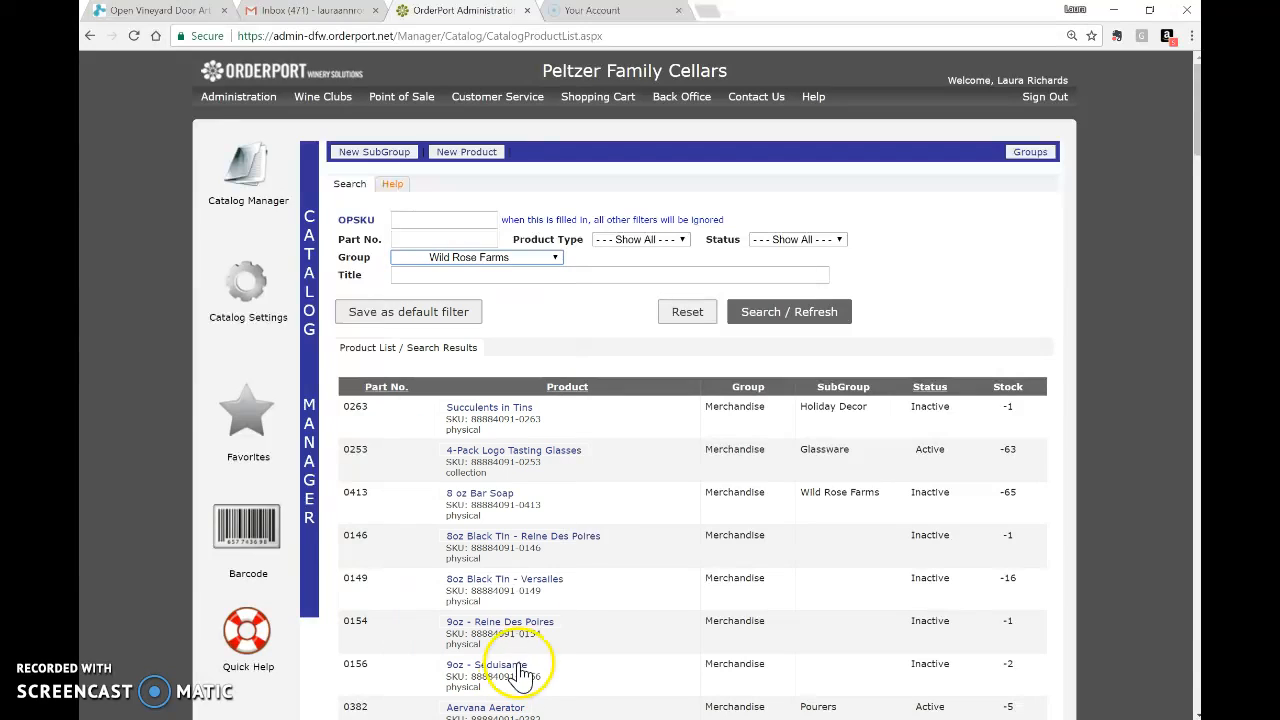
pyautogui.click(792, 318)
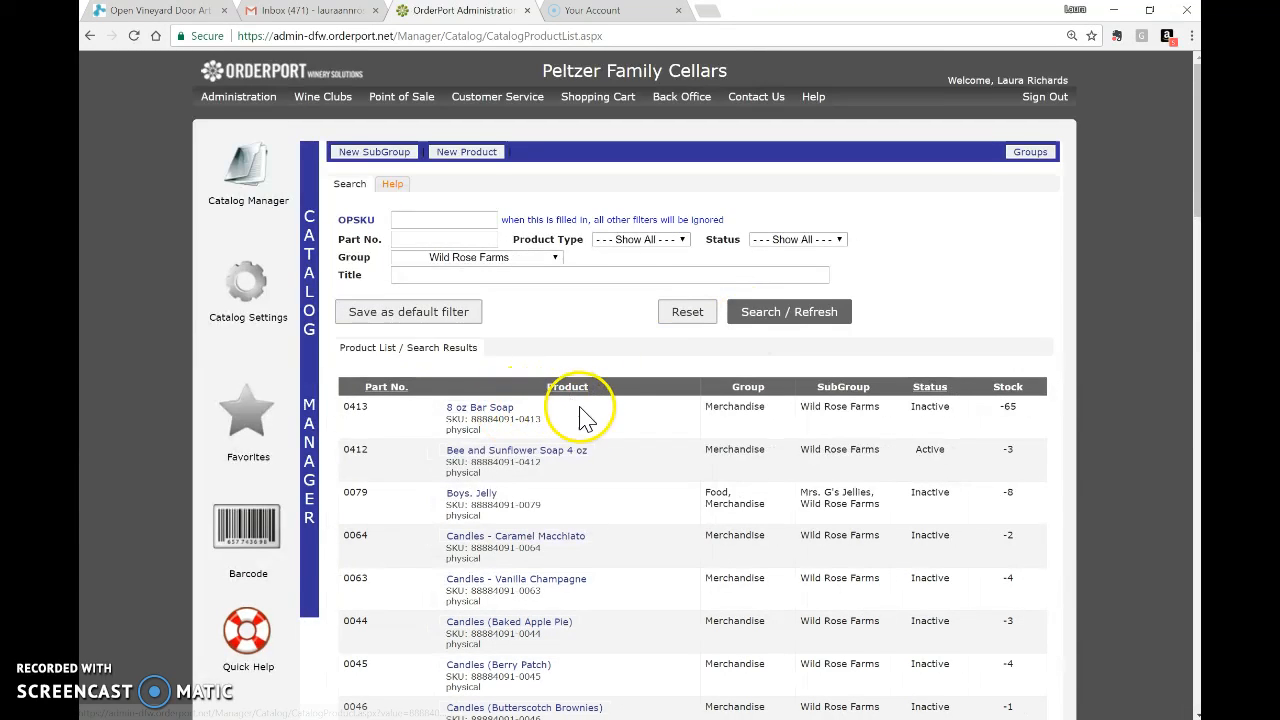
# Scroll through Wild Rose Farms statuses and pick out the Match Bottle product.
pyautogui.scroll(-1, 585, 418)
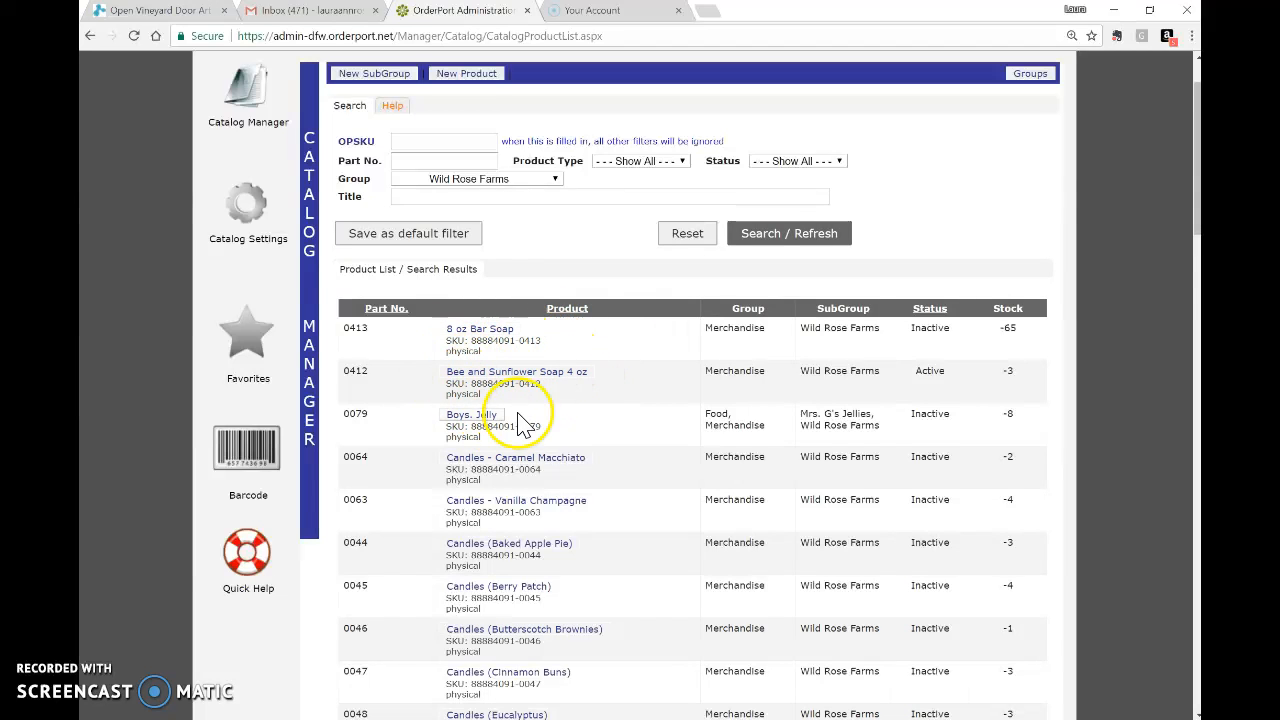
pyautogui.scroll(-1, 530, 424)
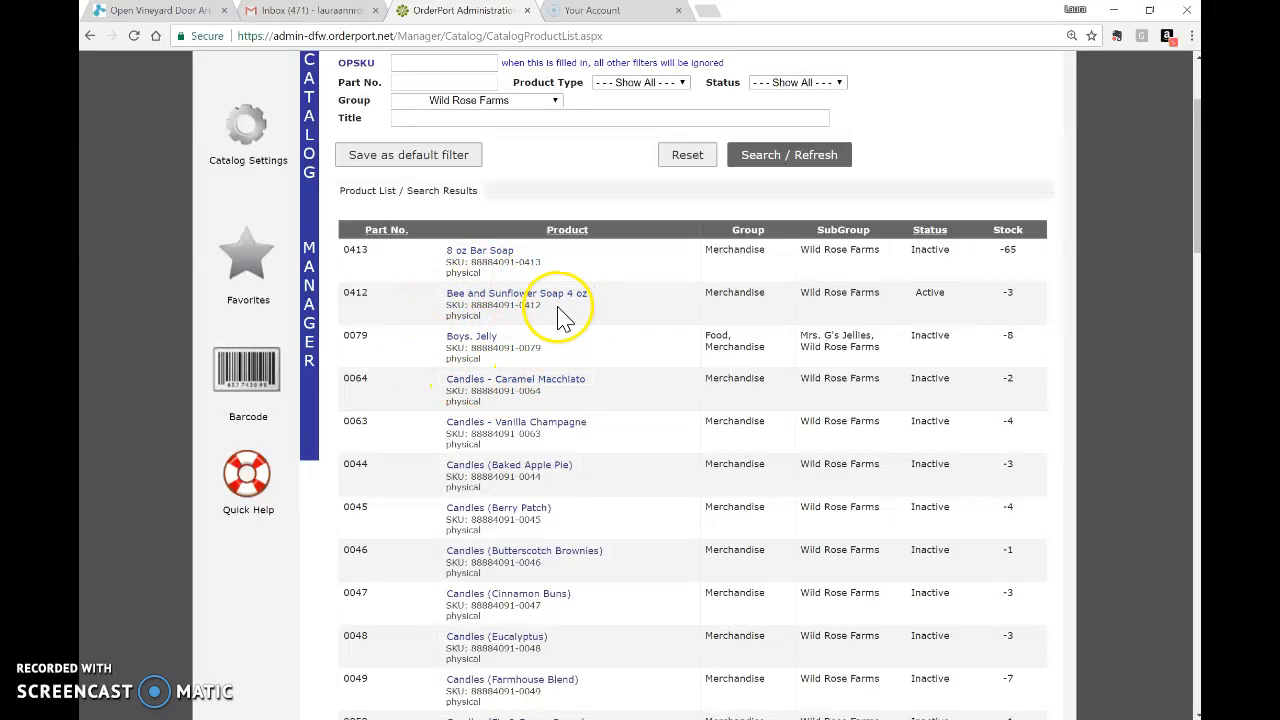
pyautogui.scroll(-1, 545, 305)
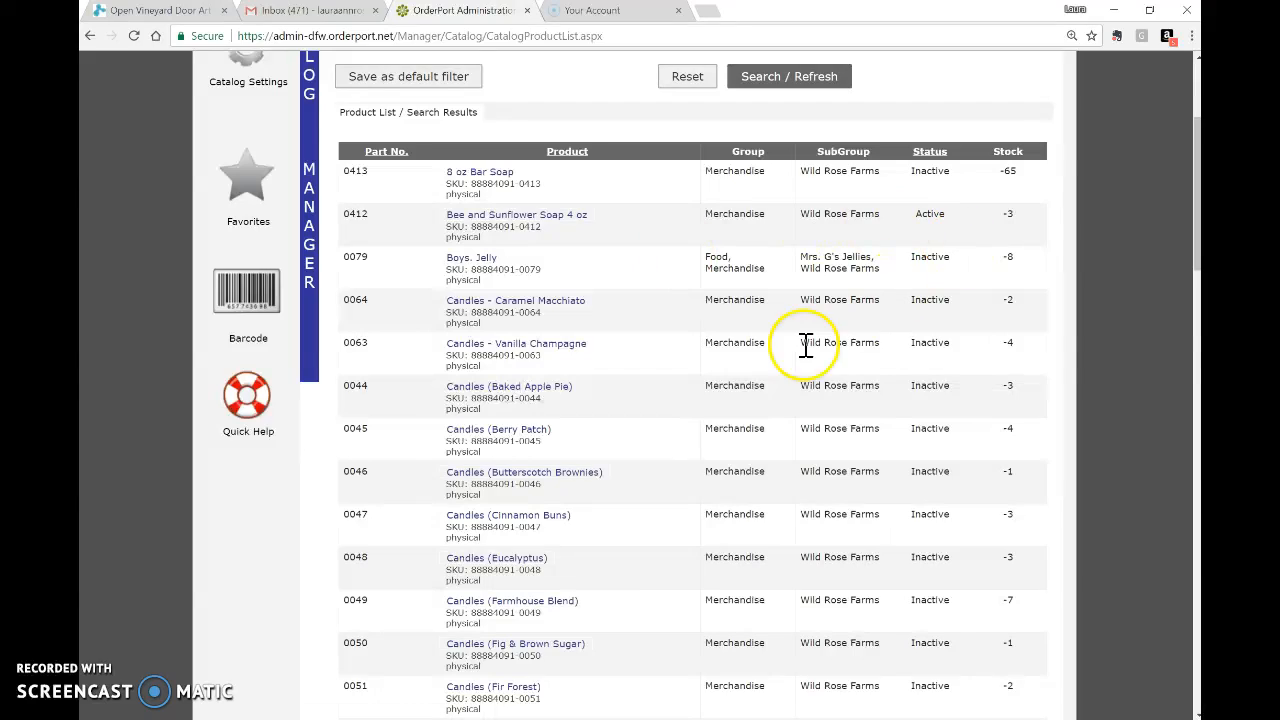
pyautogui.scroll(-3, 586, 428)
pyautogui.scroll(-3, 586, 428)
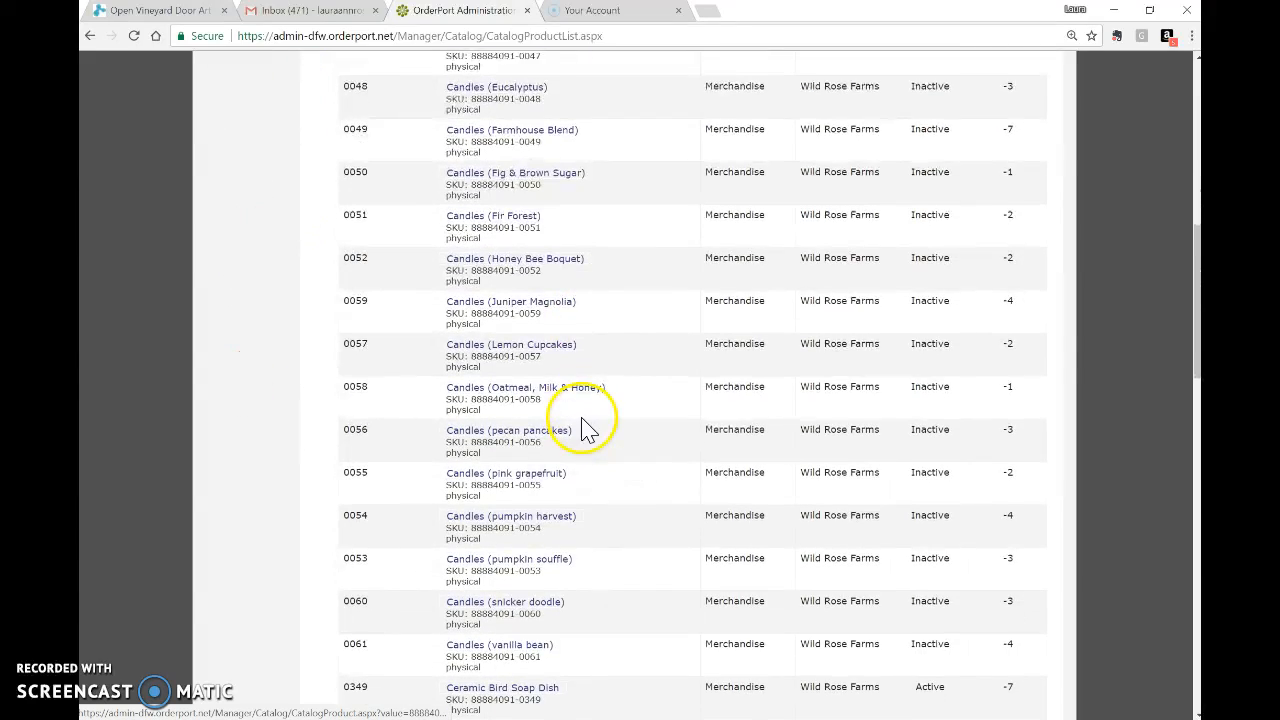
pyautogui.scroll(-2, 608, 477)
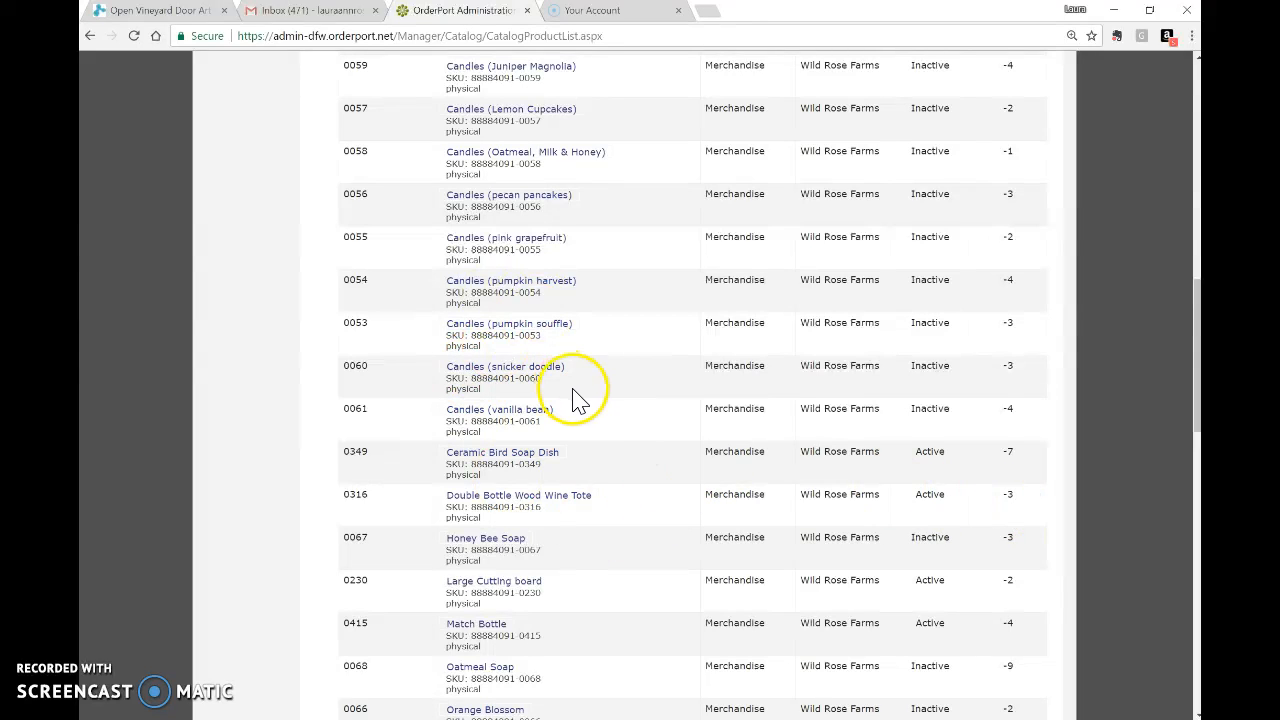
pyautogui.scroll(-3, 575, 470)
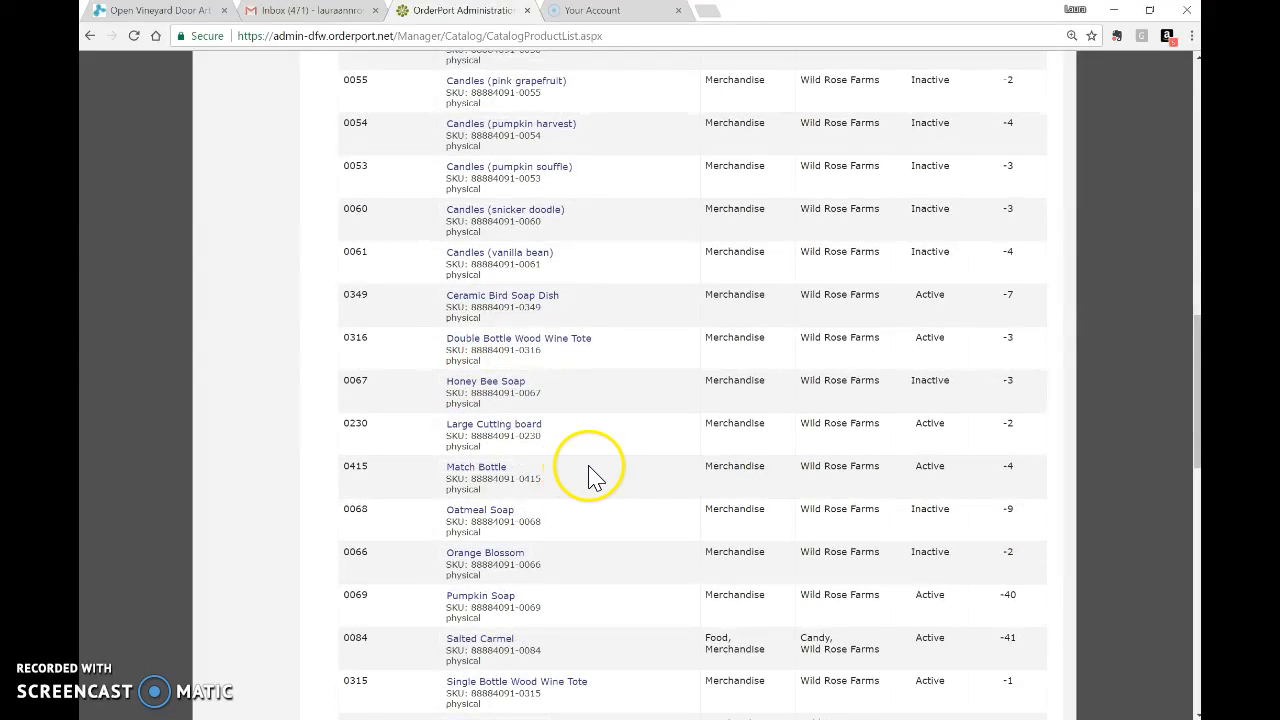
pyautogui.scroll(-3, 585, 470)
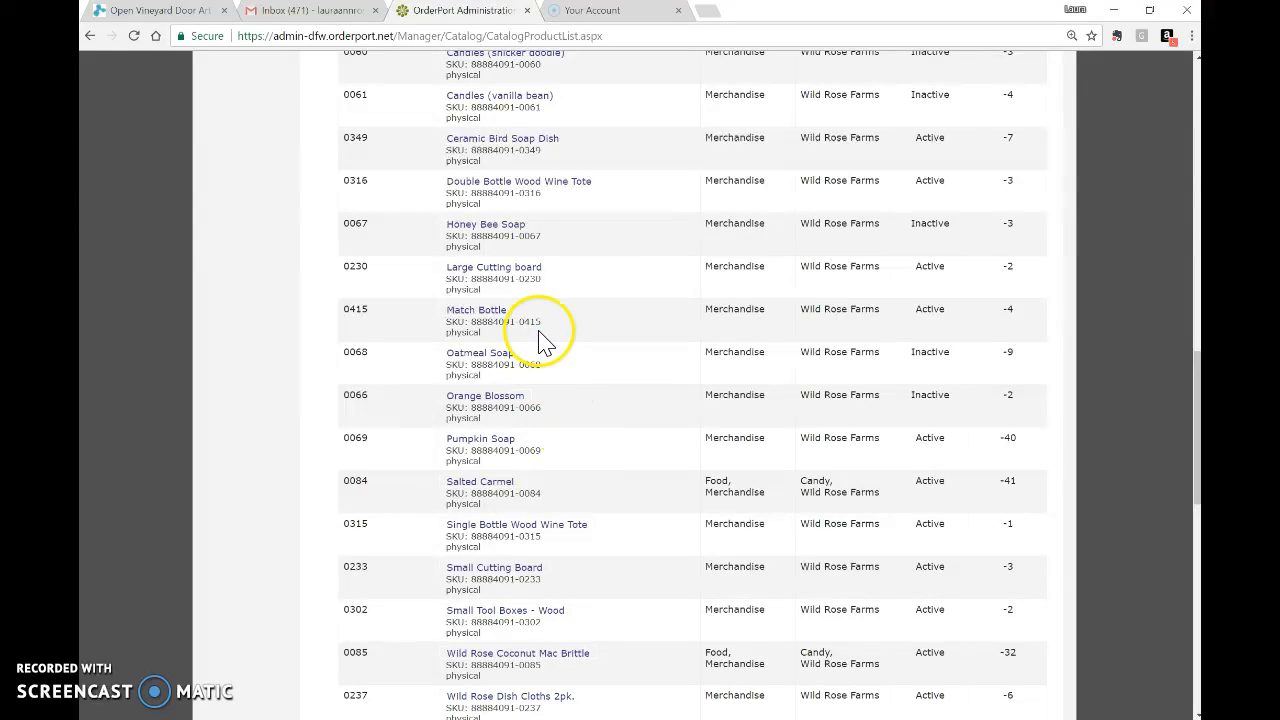
pyautogui.click(493, 316)
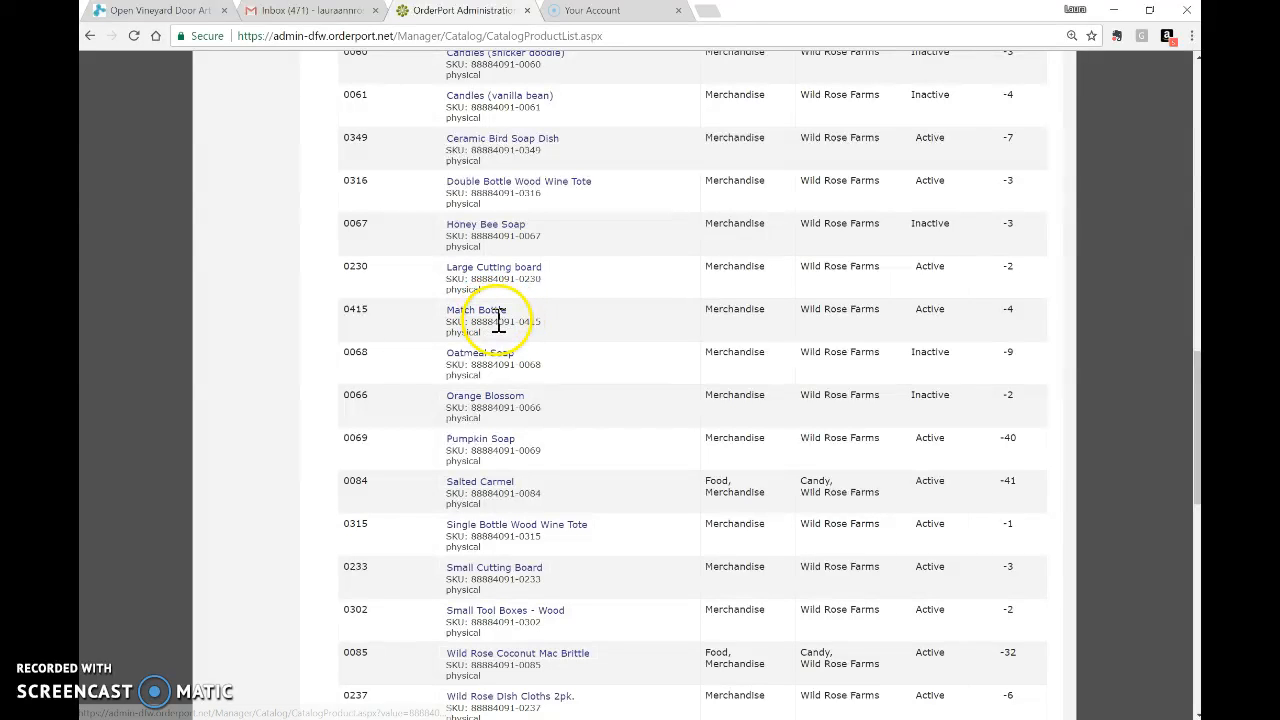
pyautogui.scroll(15, 530, 358)
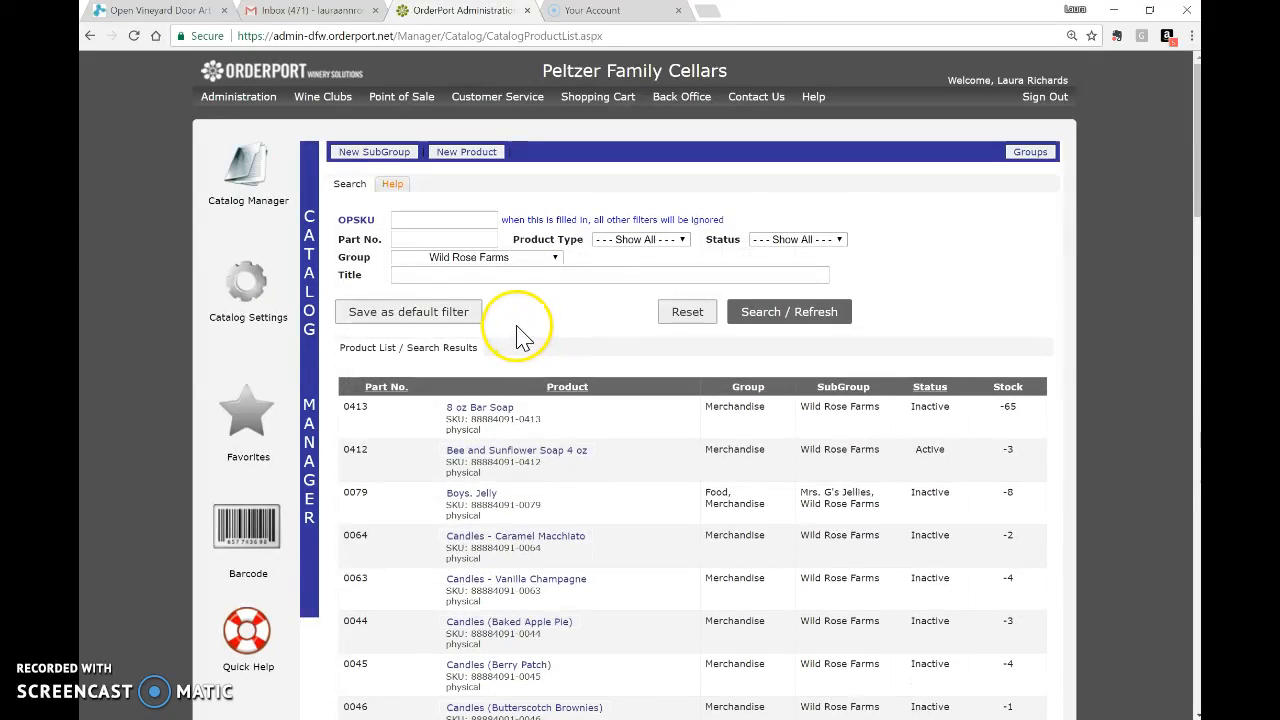
# Search Wild Rose Farms for 'match', open Match Bottle, set it Inactive and save.
pyautogui.click(520, 275)
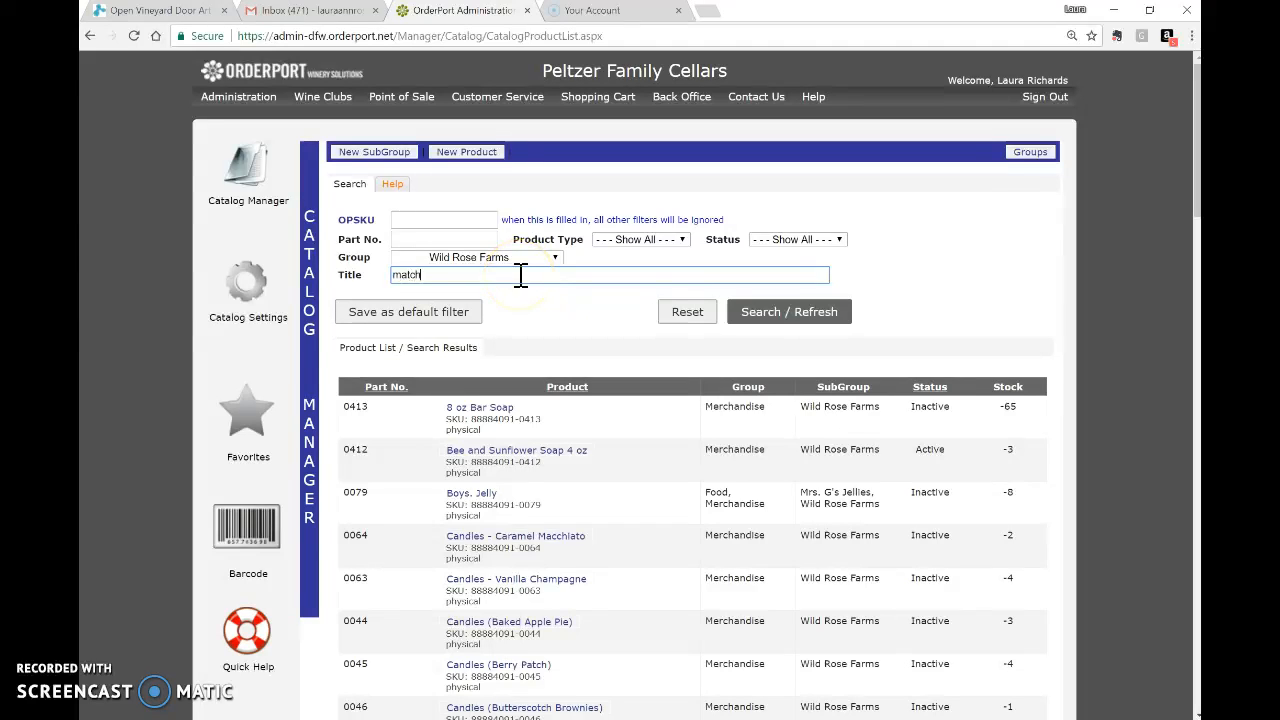
pyautogui.click(818, 316)
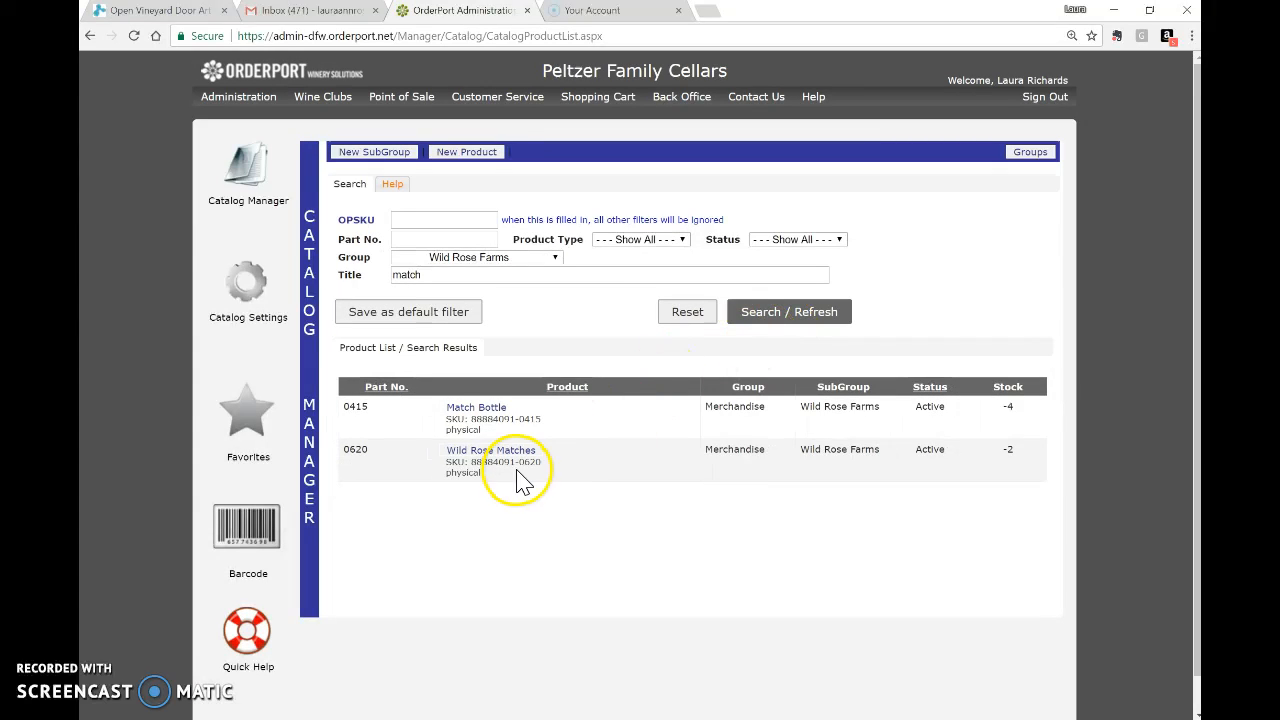
pyautogui.click(488, 416)
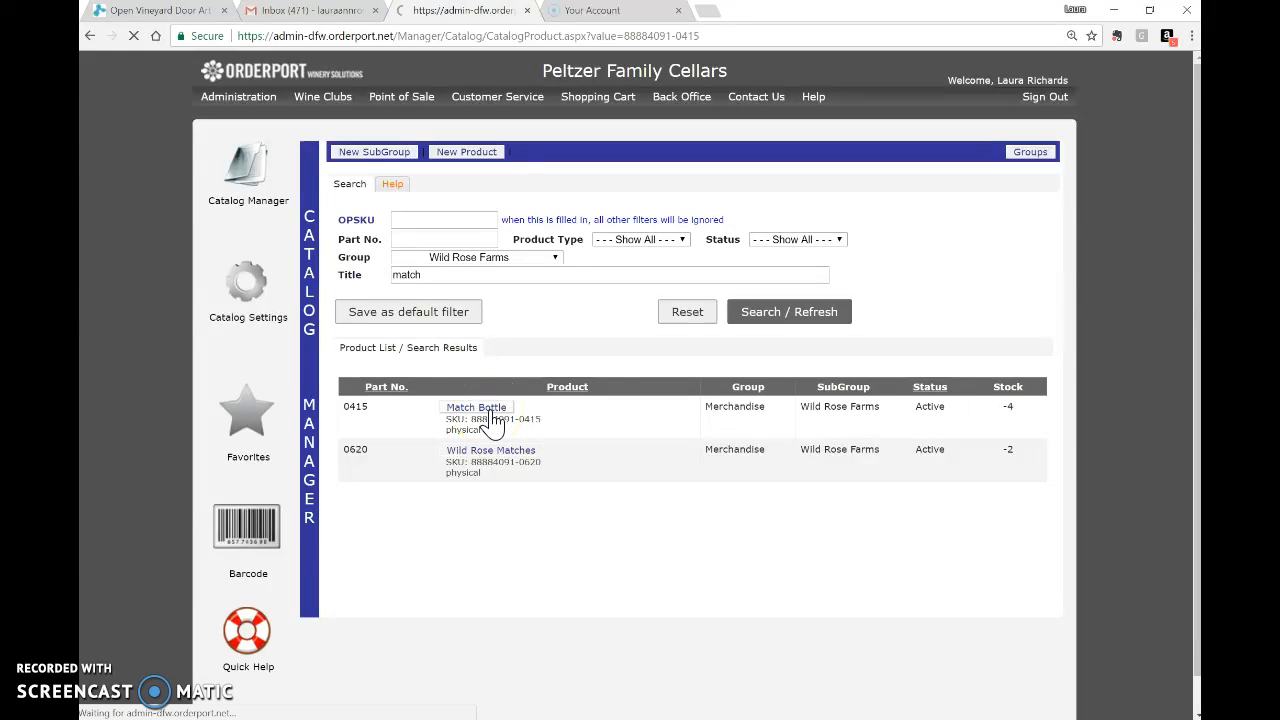
pyautogui.click(619, 226)
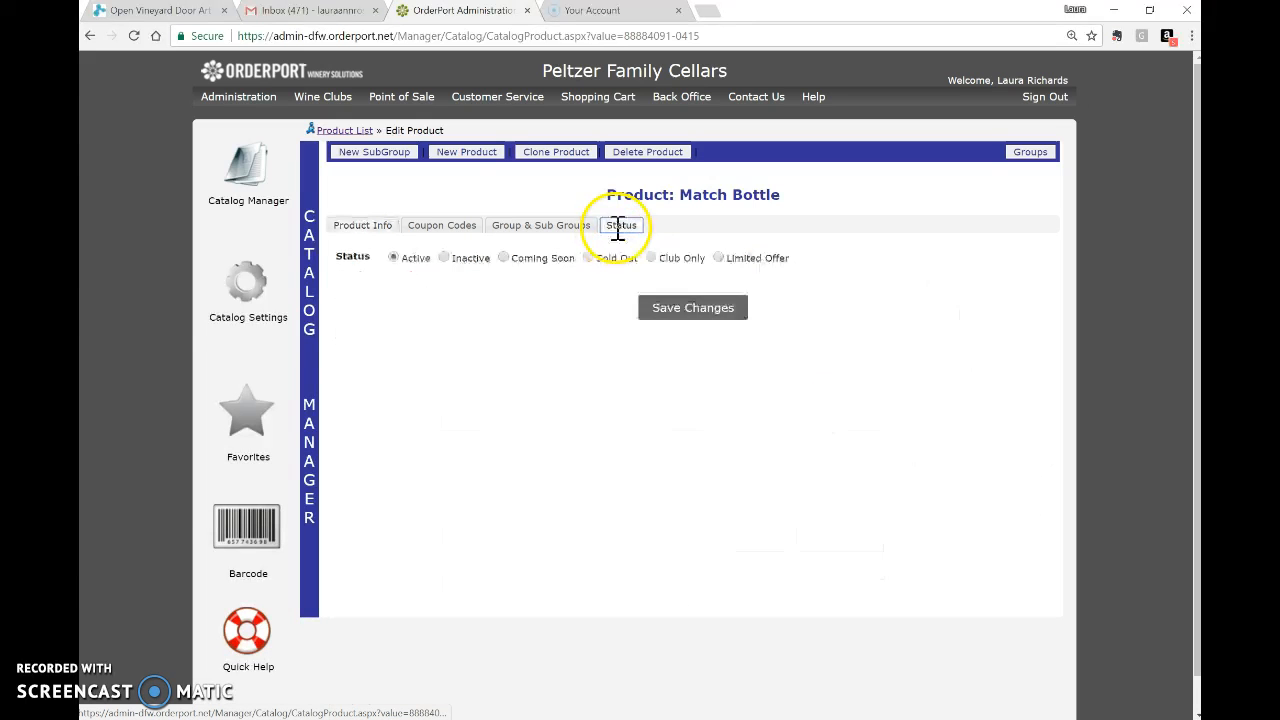
pyautogui.click(448, 262)
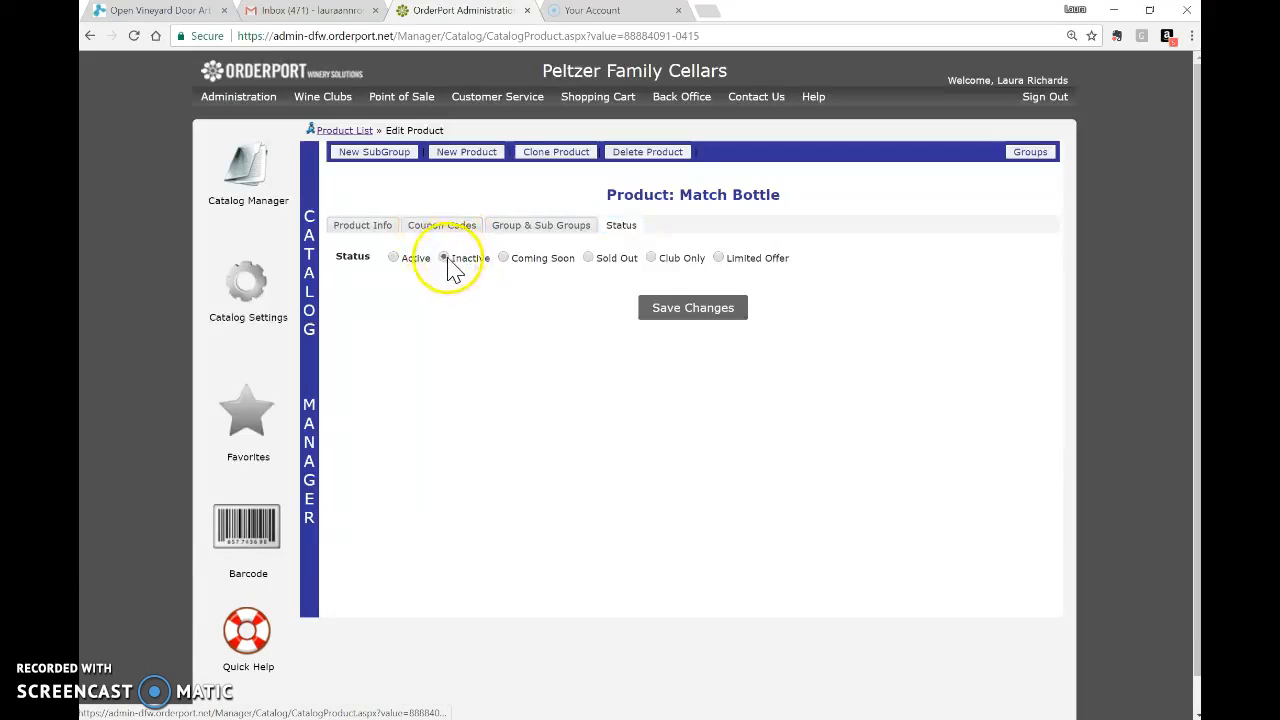
pyautogui.click(692, 318)
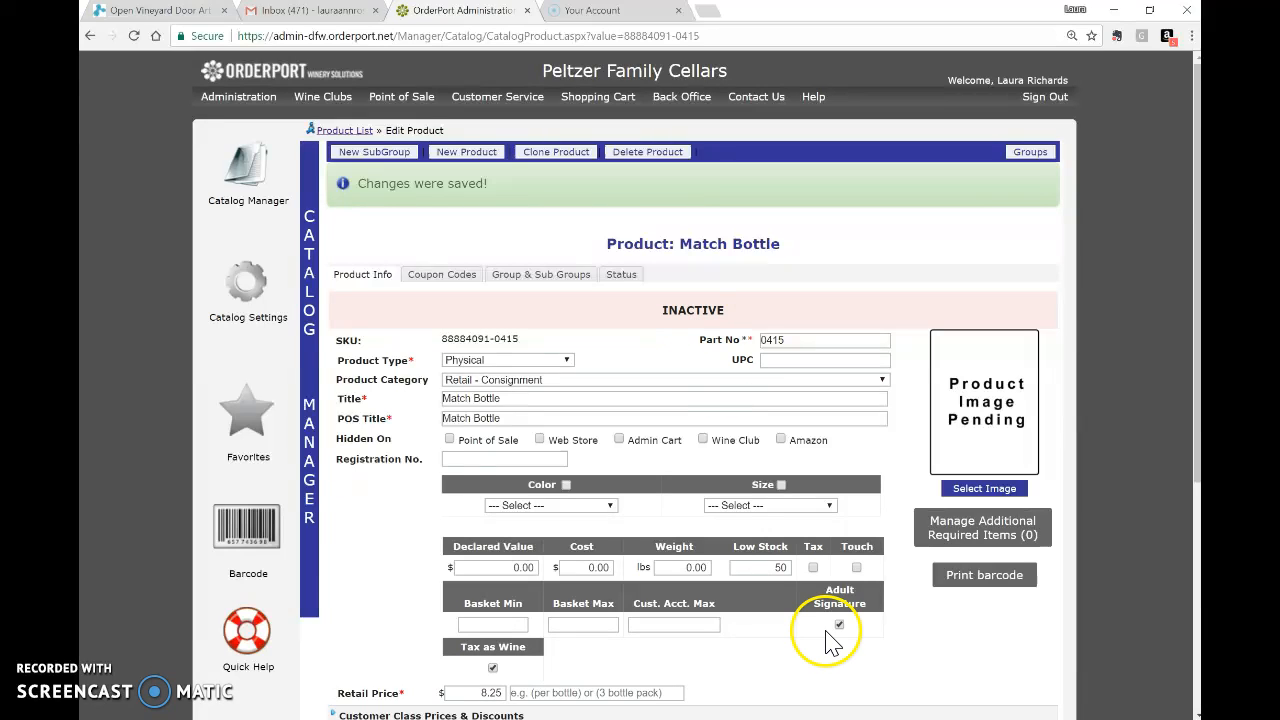
# Search the catalog for 'Mugs' titles, widening the Group filter to Show All.
pyautogui.click(252, 182)
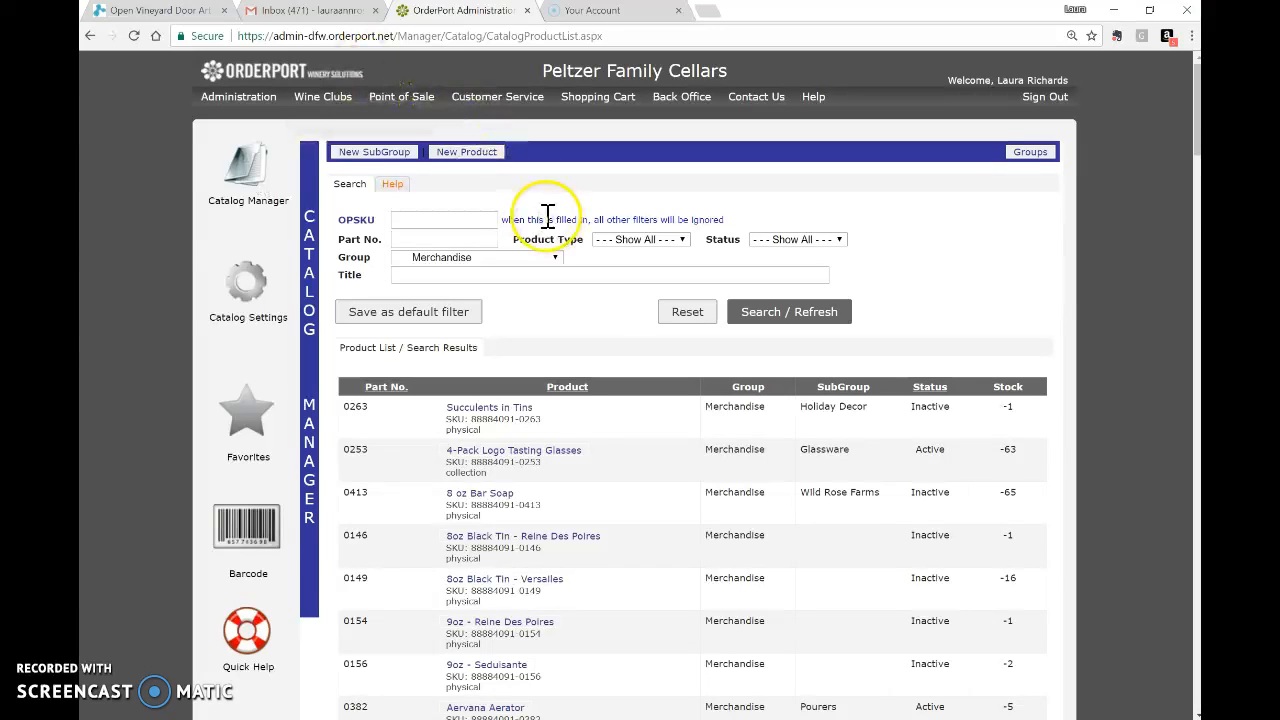
pyautogui.click(497, 274)
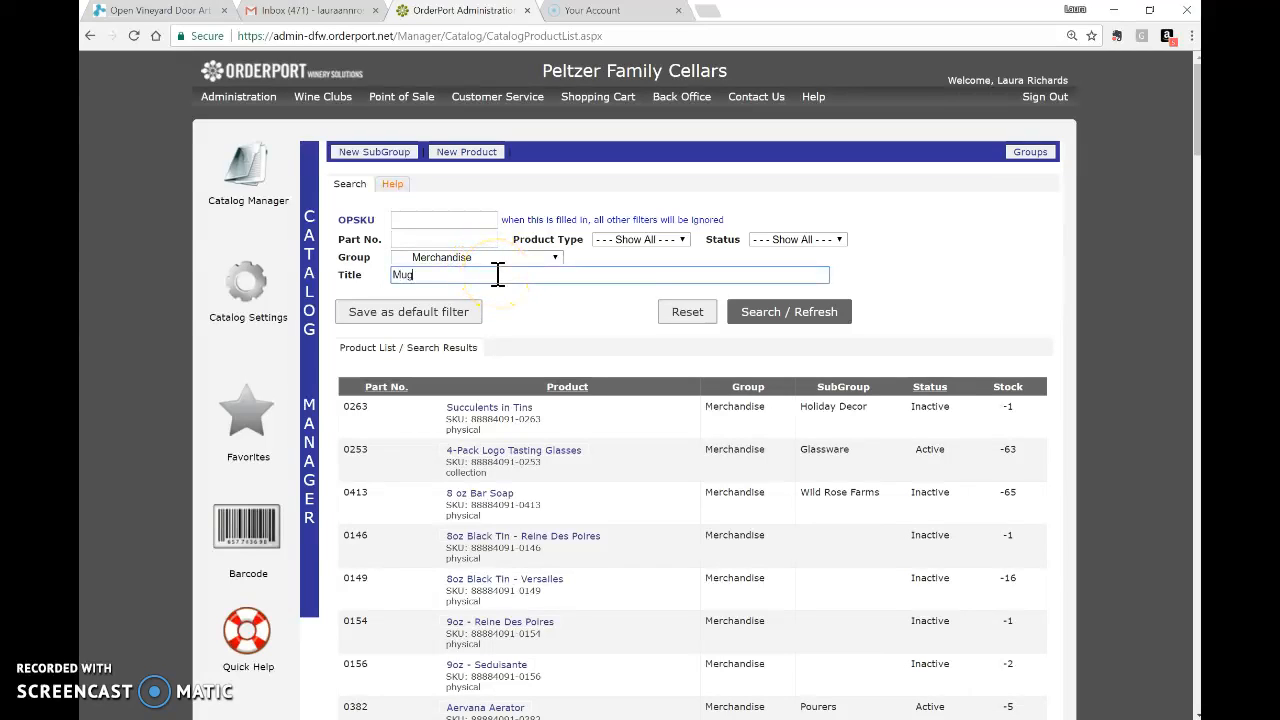
pyautogui.write('Mugs')
pyautogui.click(773, 309)
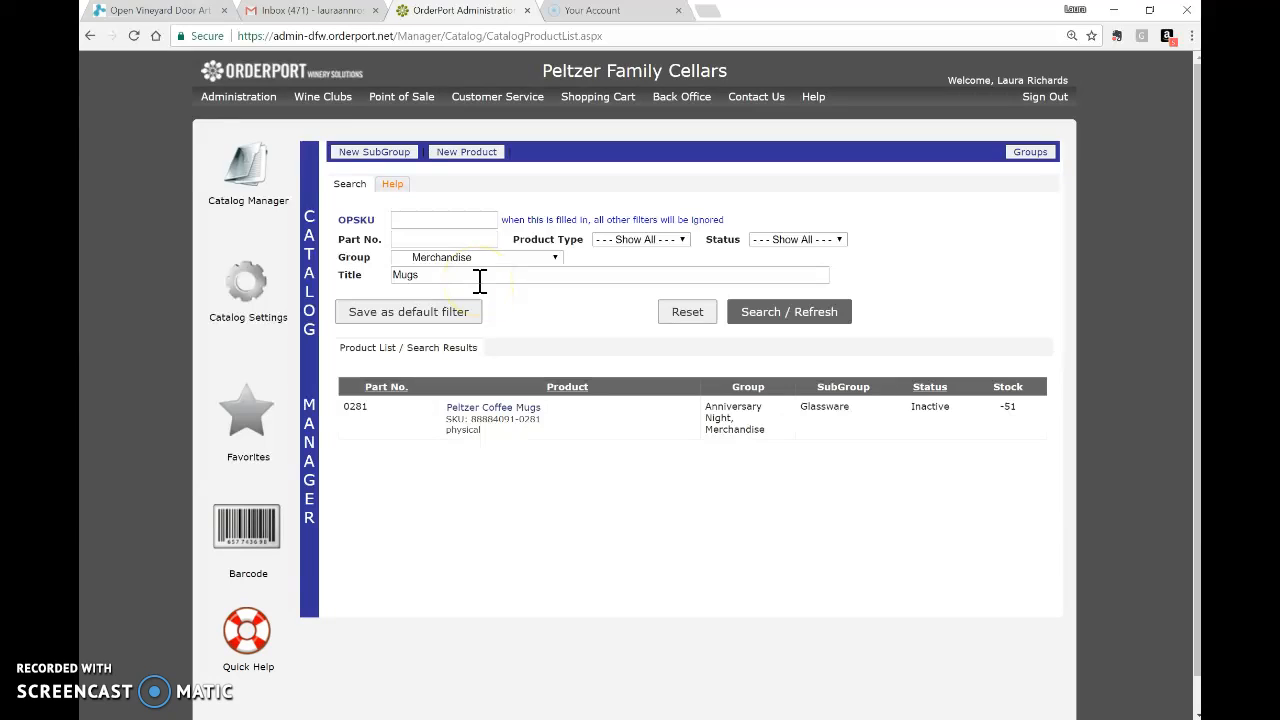
pyautogui.click(450, 258)
pyautogui.click(531, 276)
pyautogui.click(840, 320)
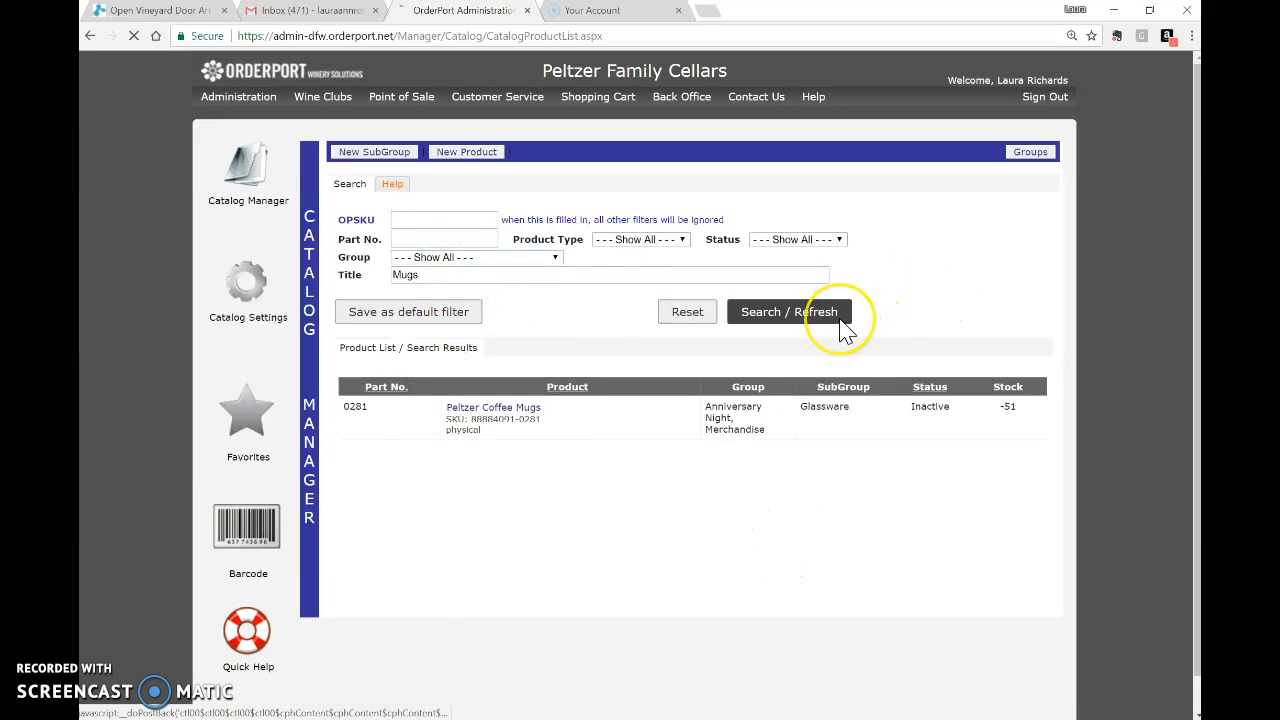
# Change the title search to 'esp' and select the Navy Camper Mug - Espresso Then Prosecco.
pyautogui.moveTo(433, 274); pyautogui.dragTo(355, 277)
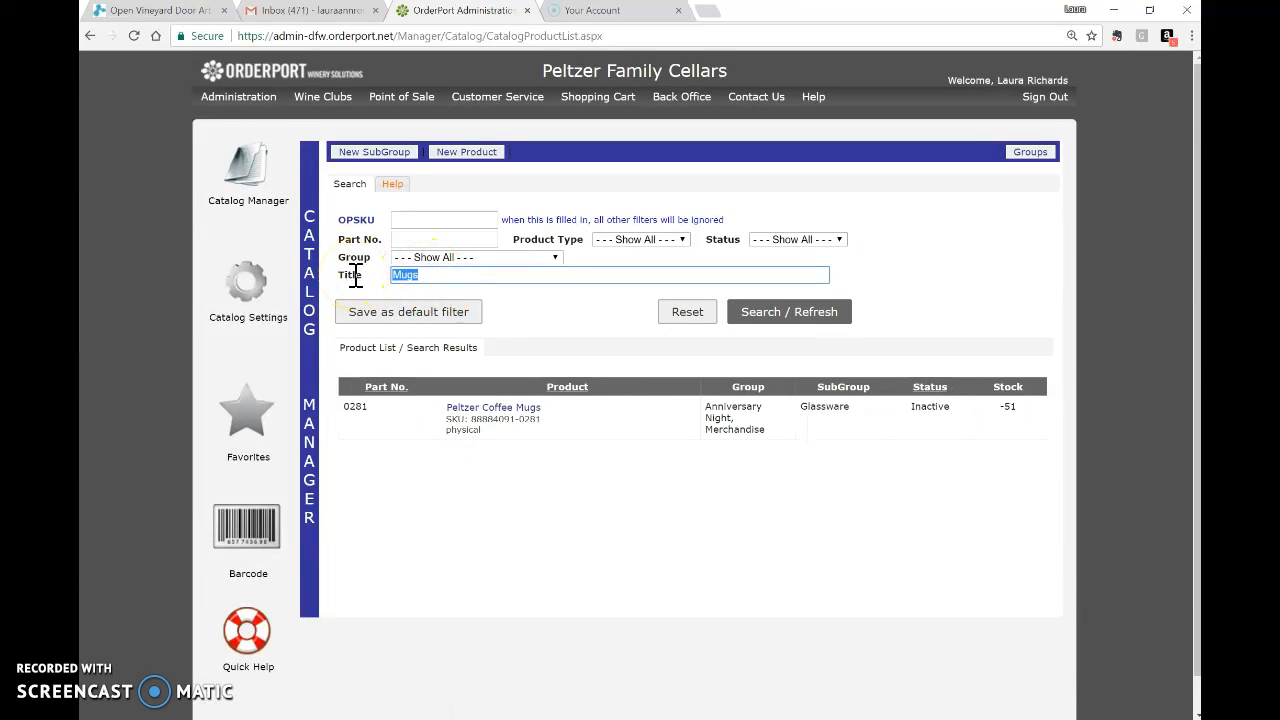
pyautogui.write('espr')
pyautogui.click(806, 313)
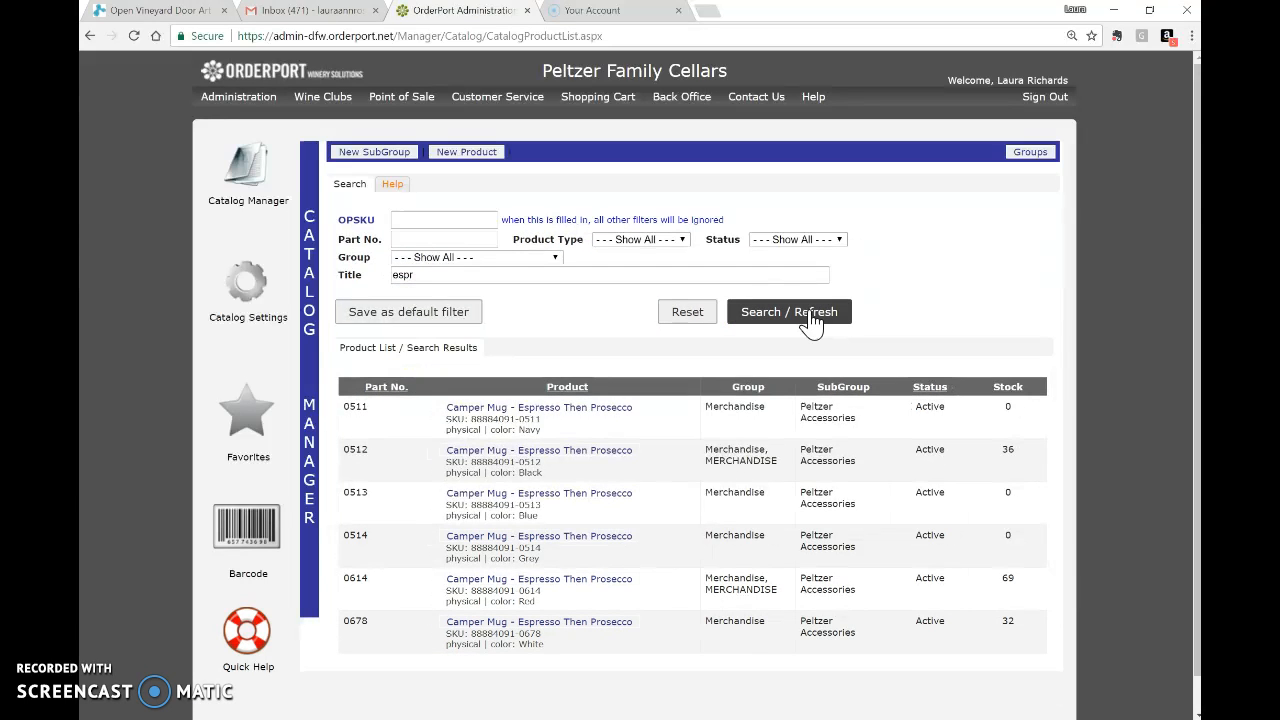
pyautogui.click(468, 280)
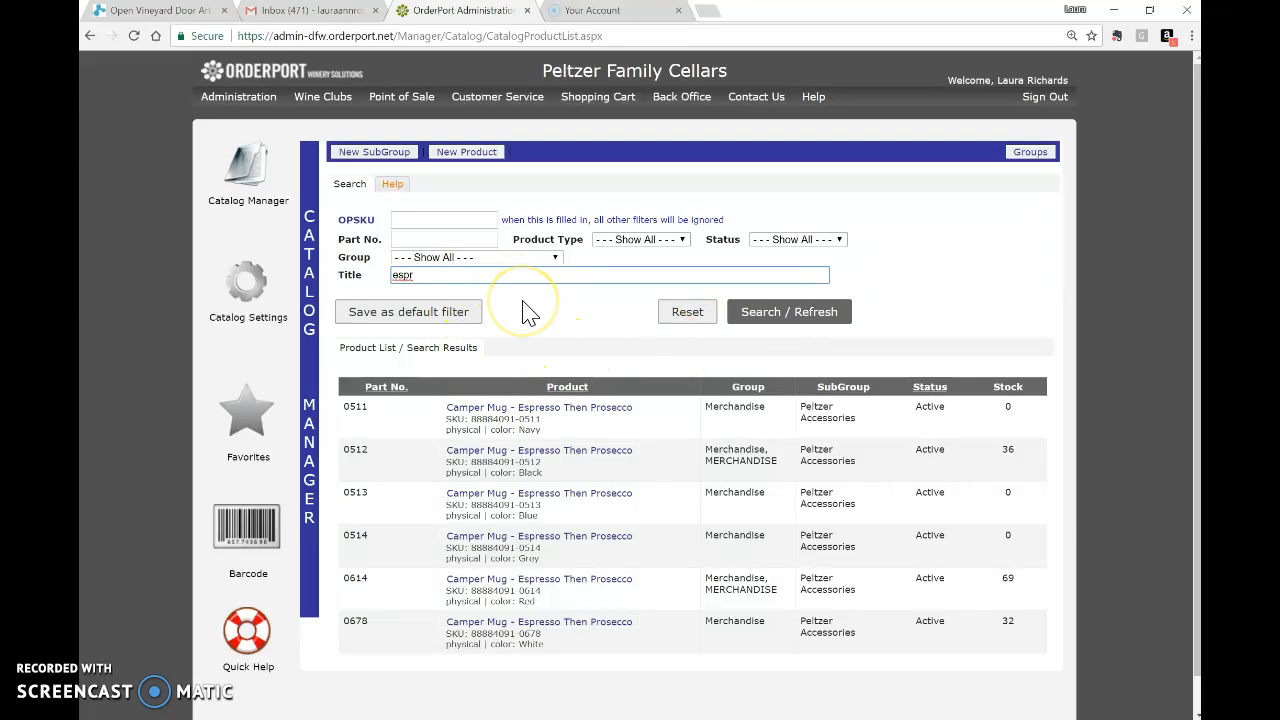
pyautogui.click(510, 416)
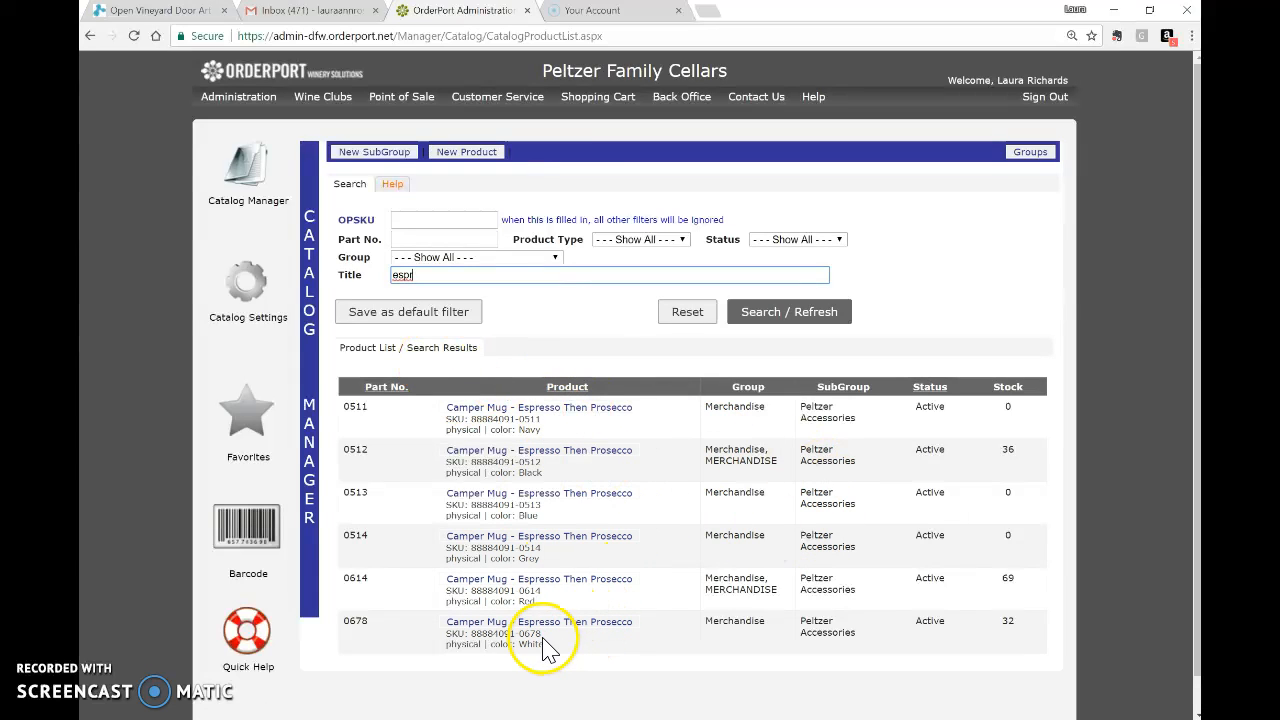
# Open the Navy Camper Mug's details and browse Downloads for a product image.
pyautogui.click(567, 407)
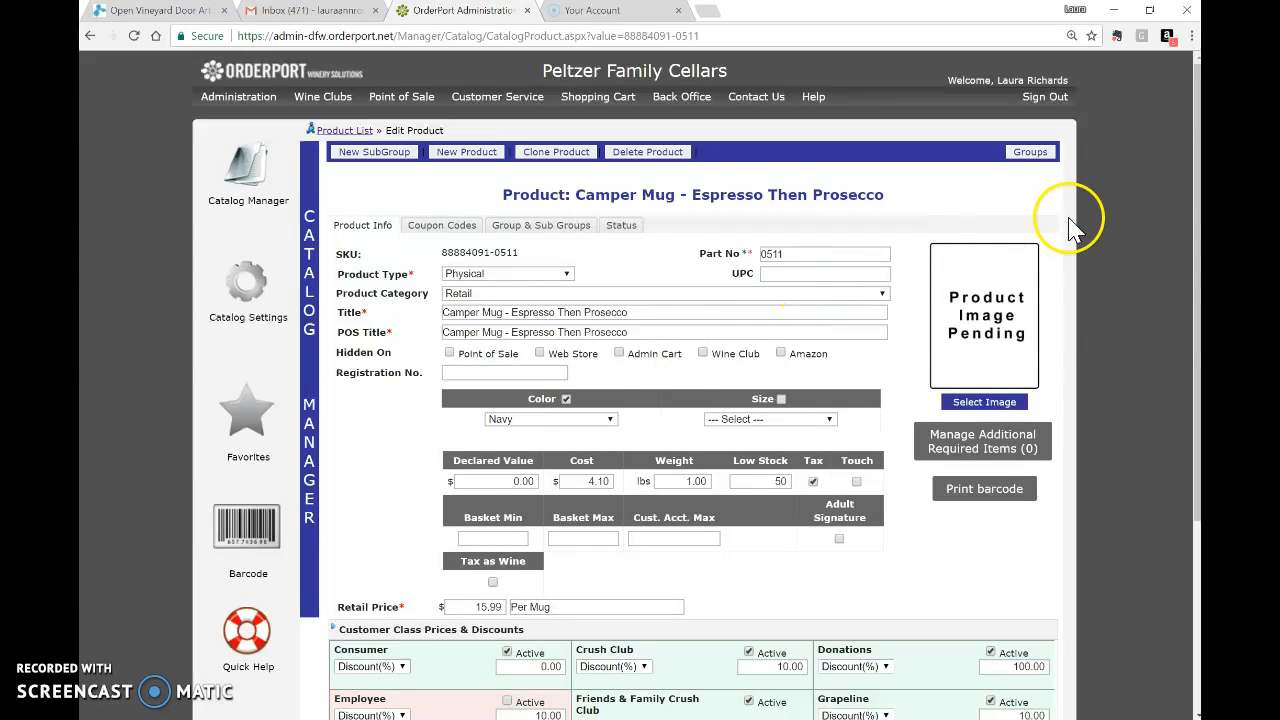
pyautogui.click(1015, 405)
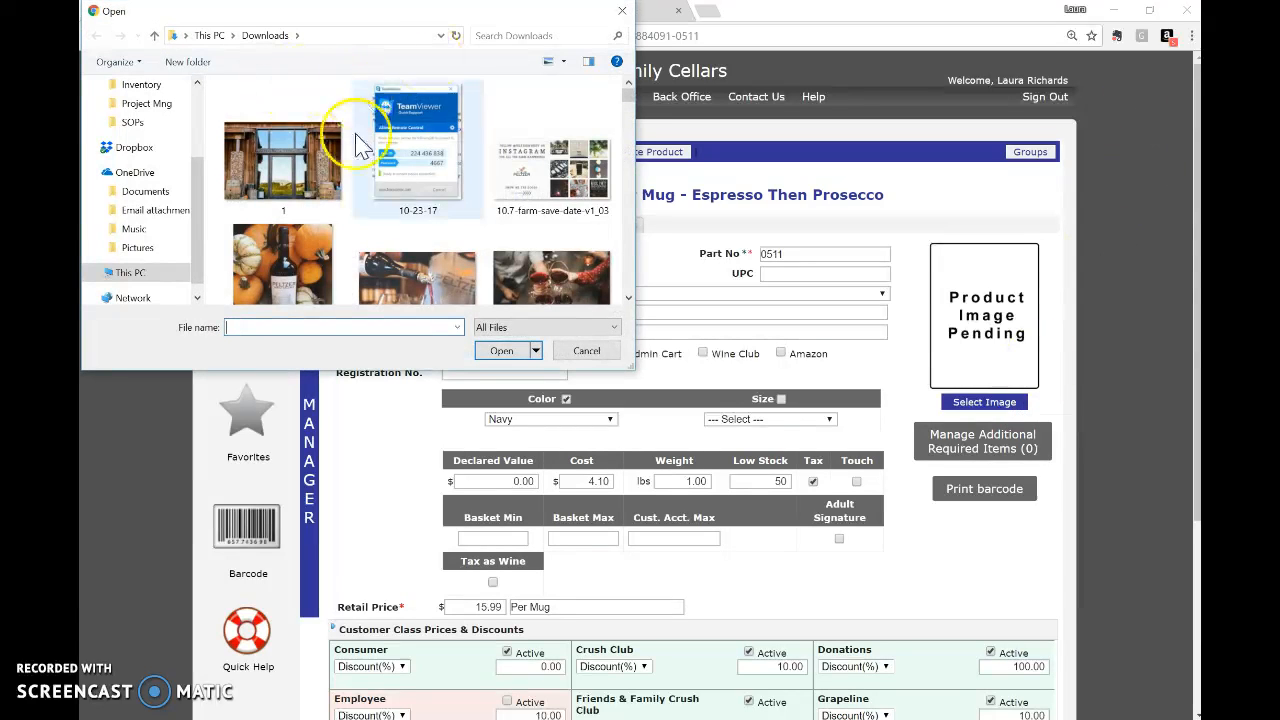
pyautogui.scroll(-5, 335, 145)
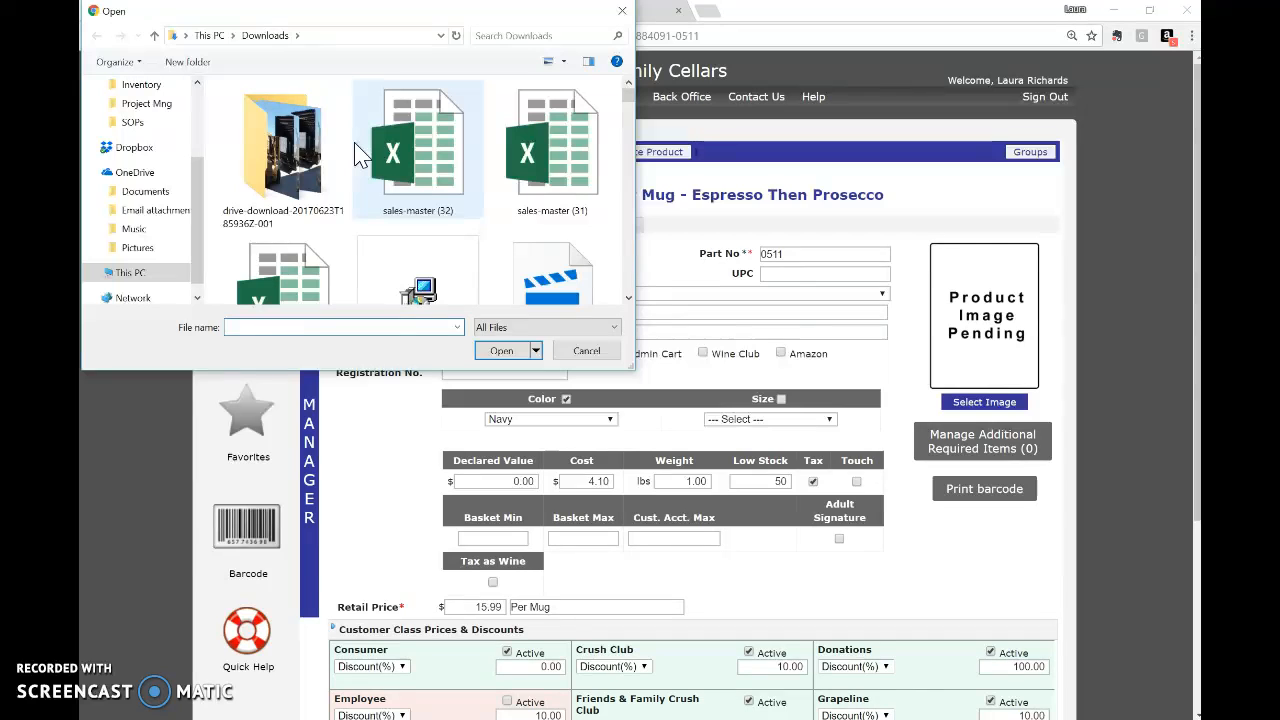
pyautogui.scroll(-3, 361, 154)
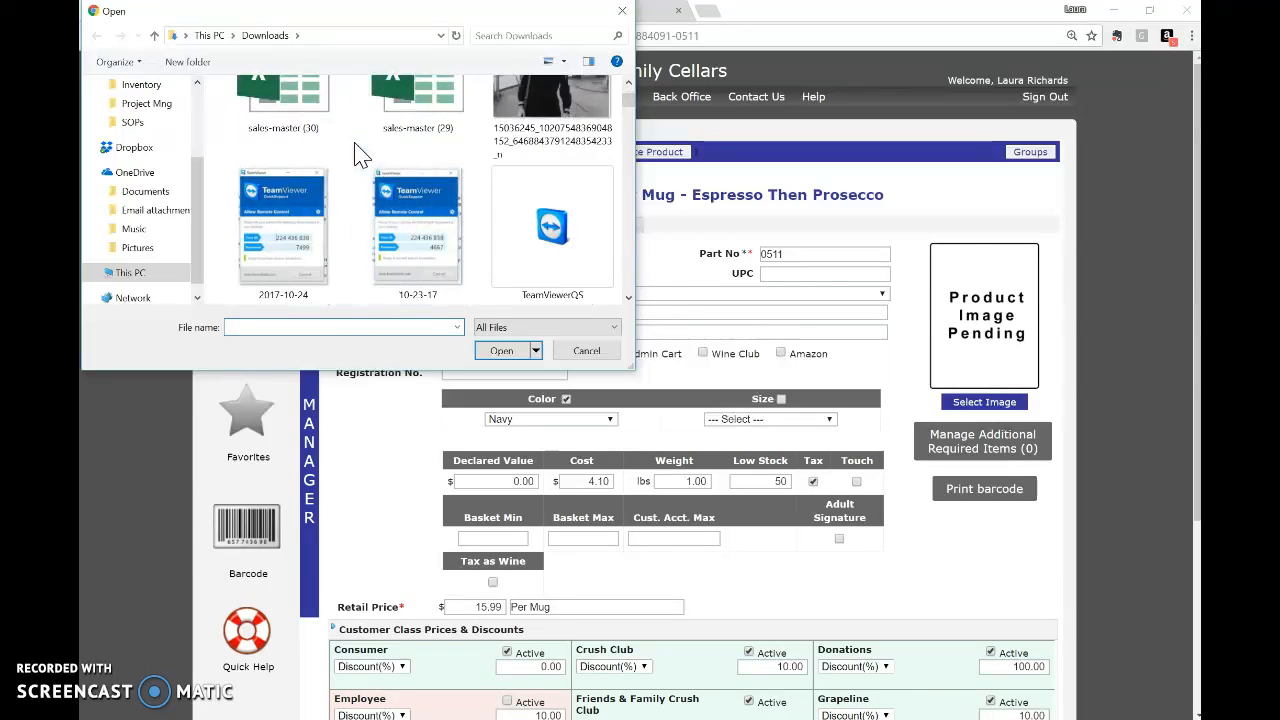
pyautogui.scroll(8, 361, 154)
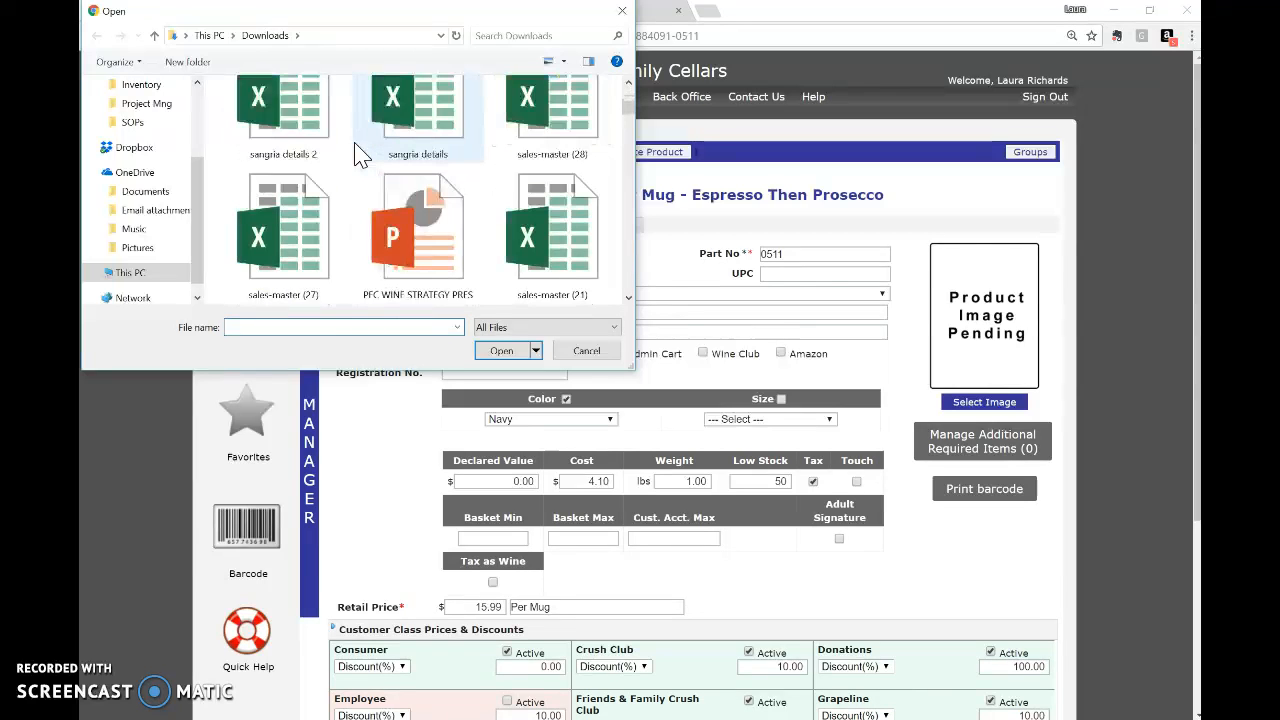
pyautogui.scroll(-6, 375, 252)
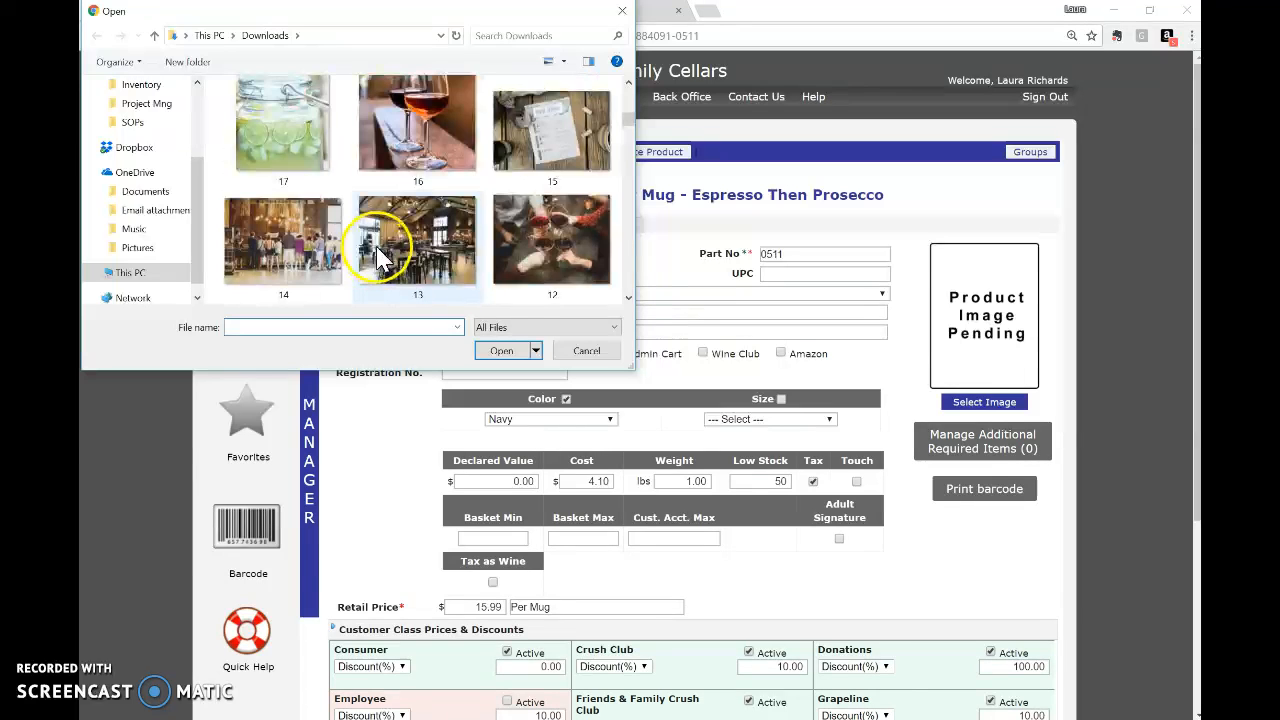
pyautogui.scroll(-6, 378, 247)
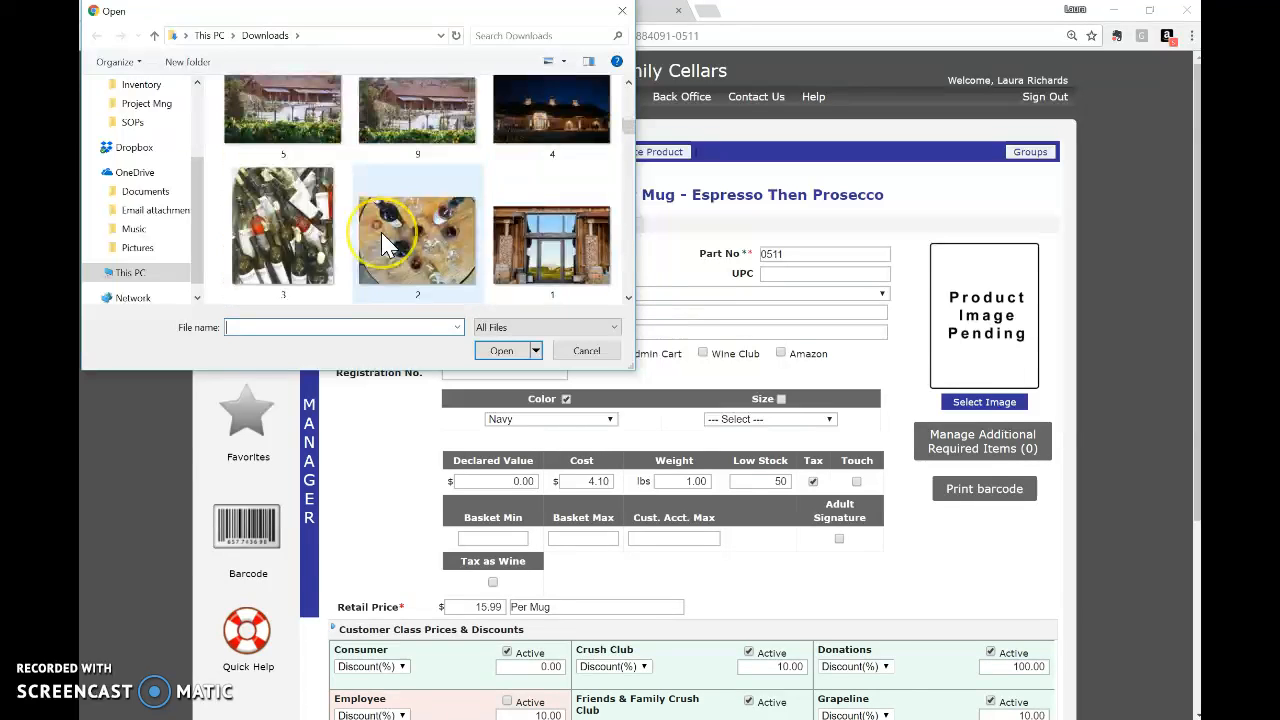
pyautogui.scroll(3, 385, 240)
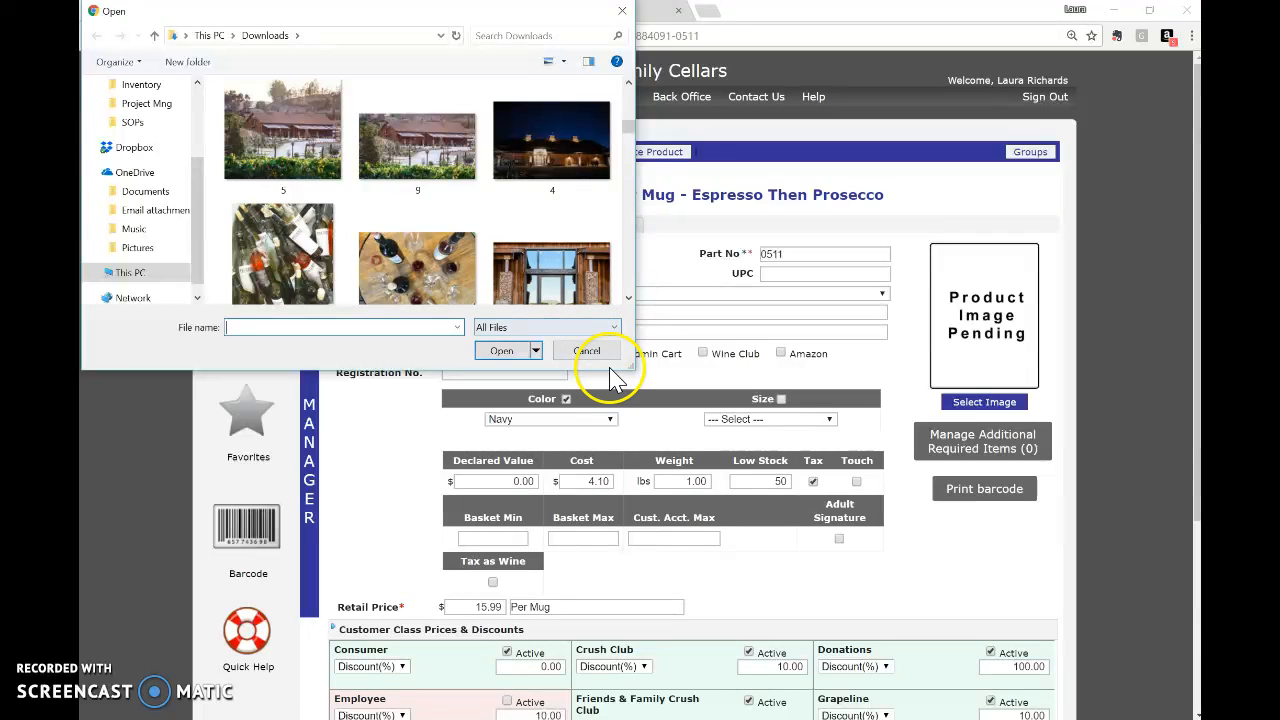
# Check the Dropbox folder, cancel without choosing an image, and expand the Overview section.
pyautogui.click(135, 148)
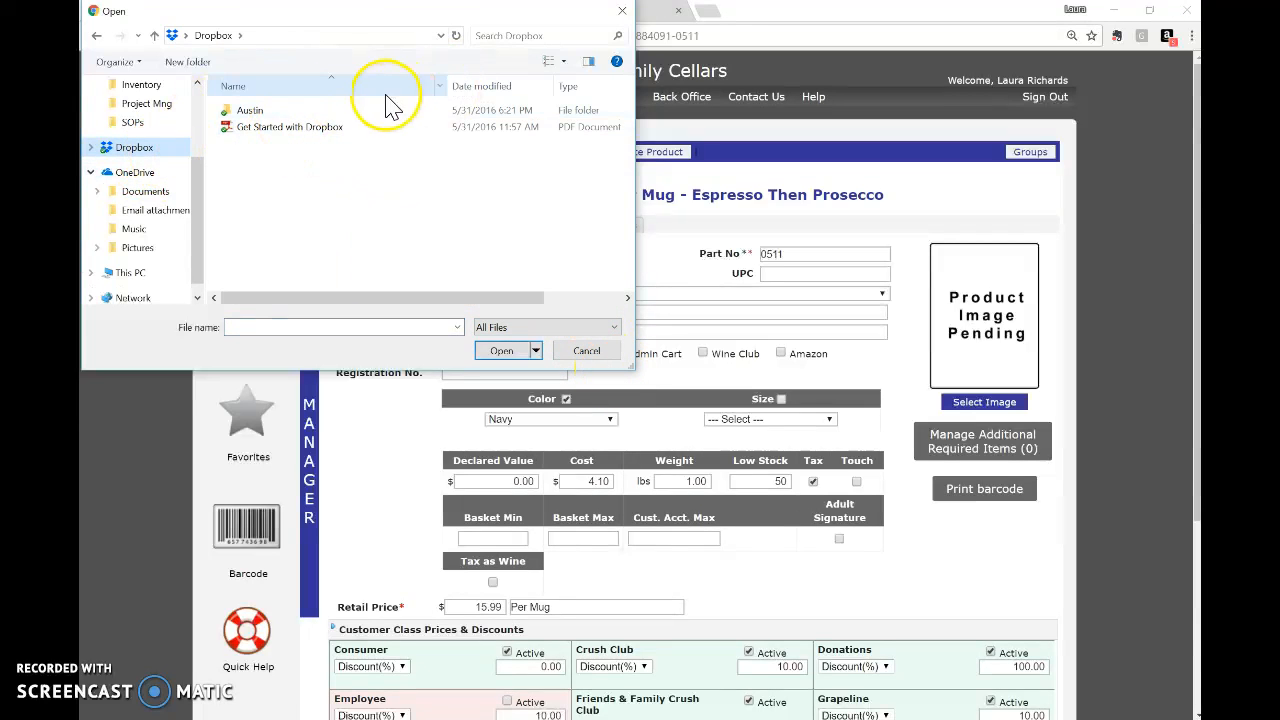
pyautogui.click(578, 357)
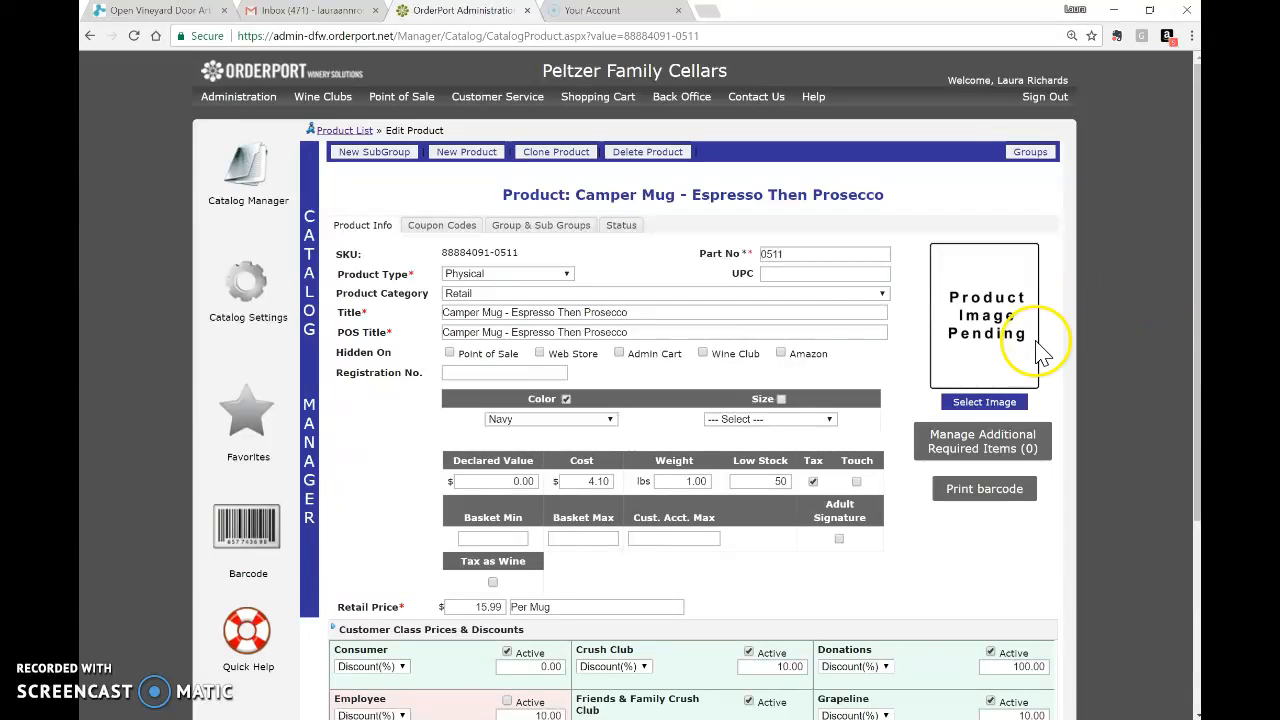
pyautogui.scroll(-3, 774, 514)
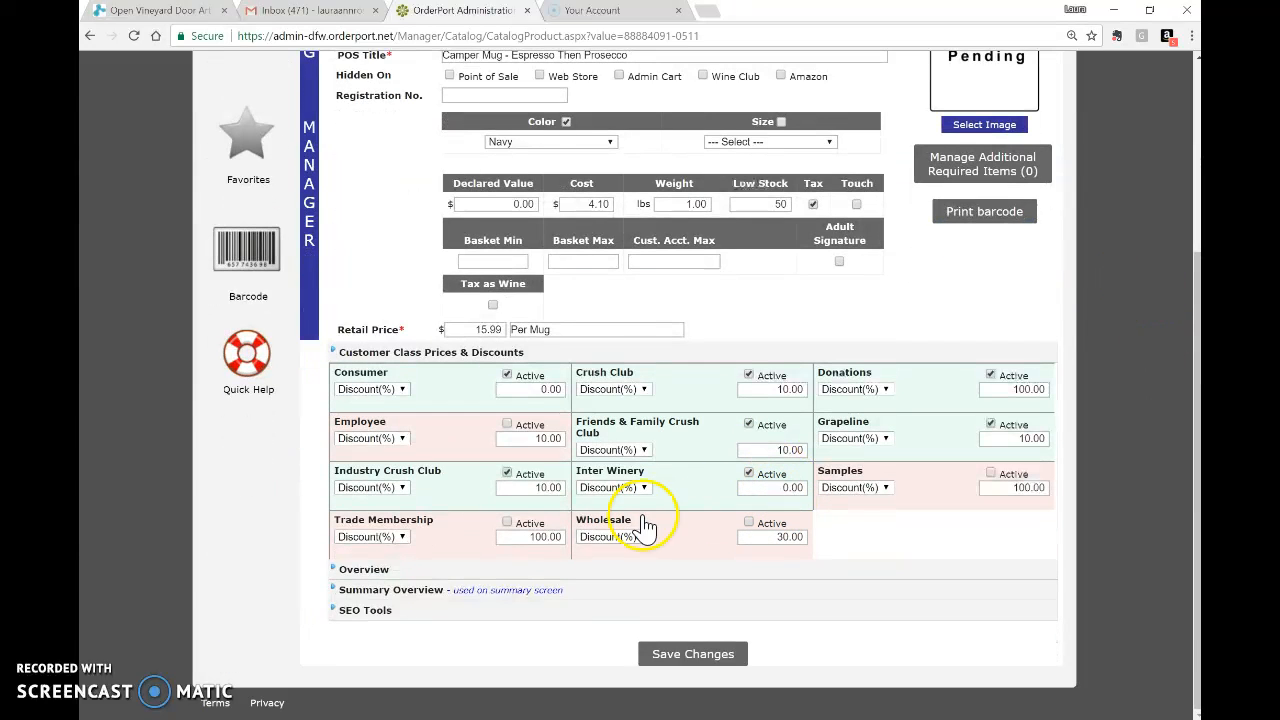
pyautogui.click(388, 573)
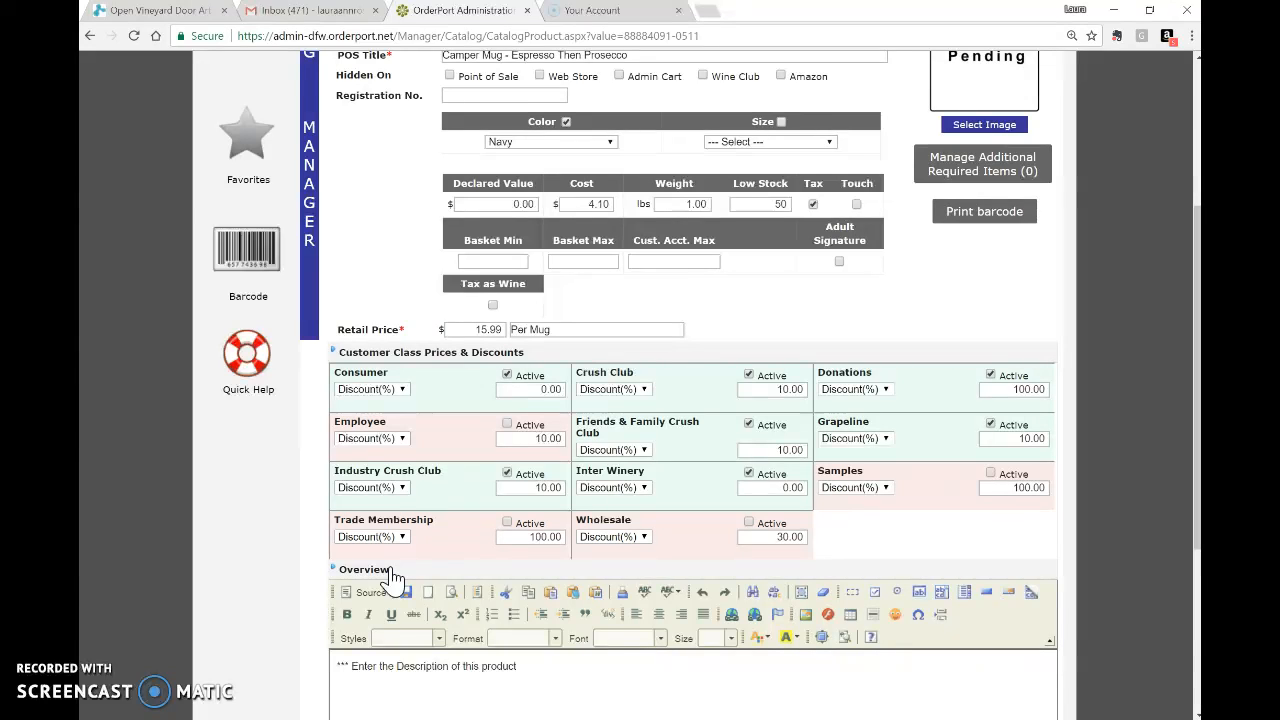
# Load the Peltzer winery website in a new browser tab.
pyautogui.click(712, 12)
pyautogui.write('we')
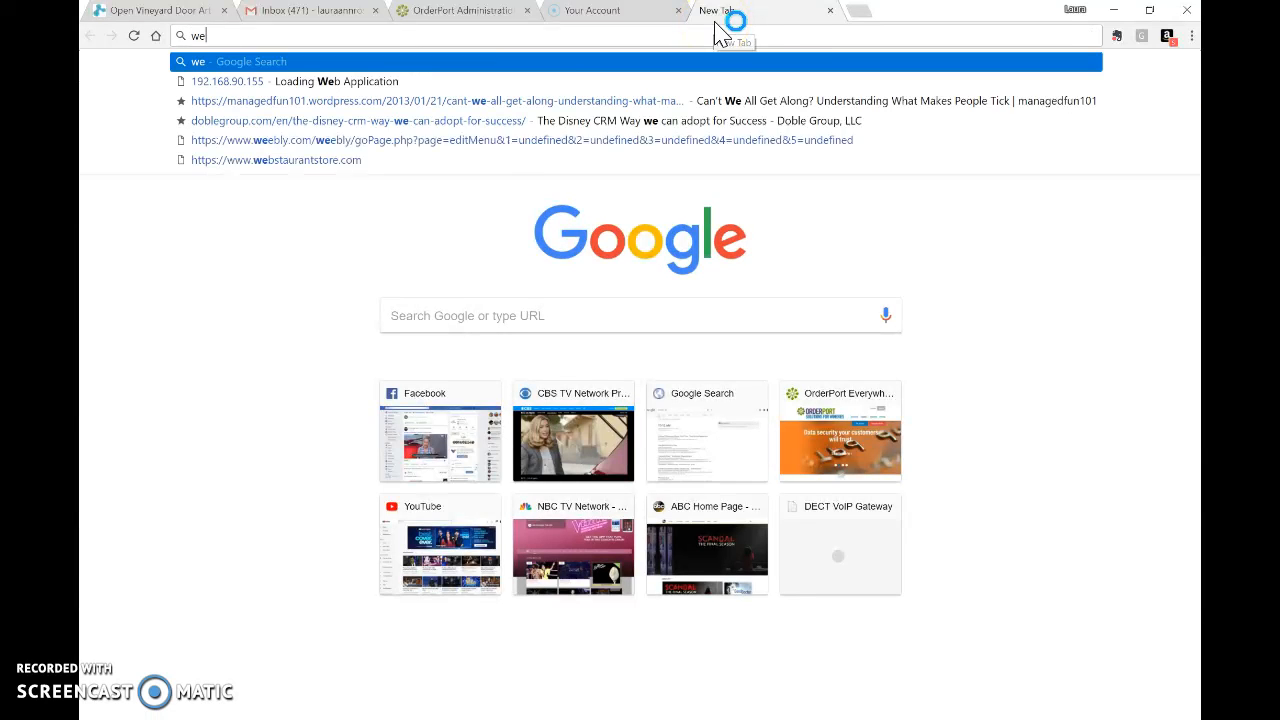
pyautogui.press('BackSpace')
pyautogui.press('BackSpace')
pyautogui.press('BackSpace')
pyautogui.write('peltzerwinery.com')
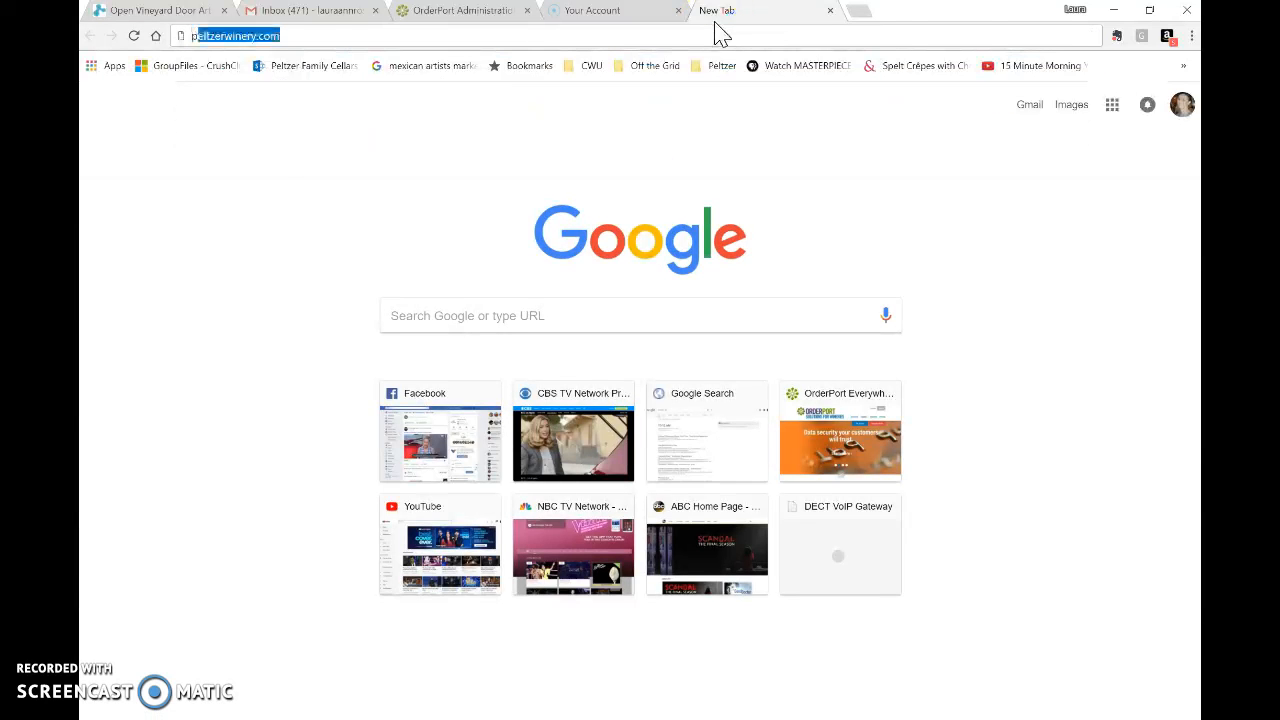
pyautogui.press('Return')
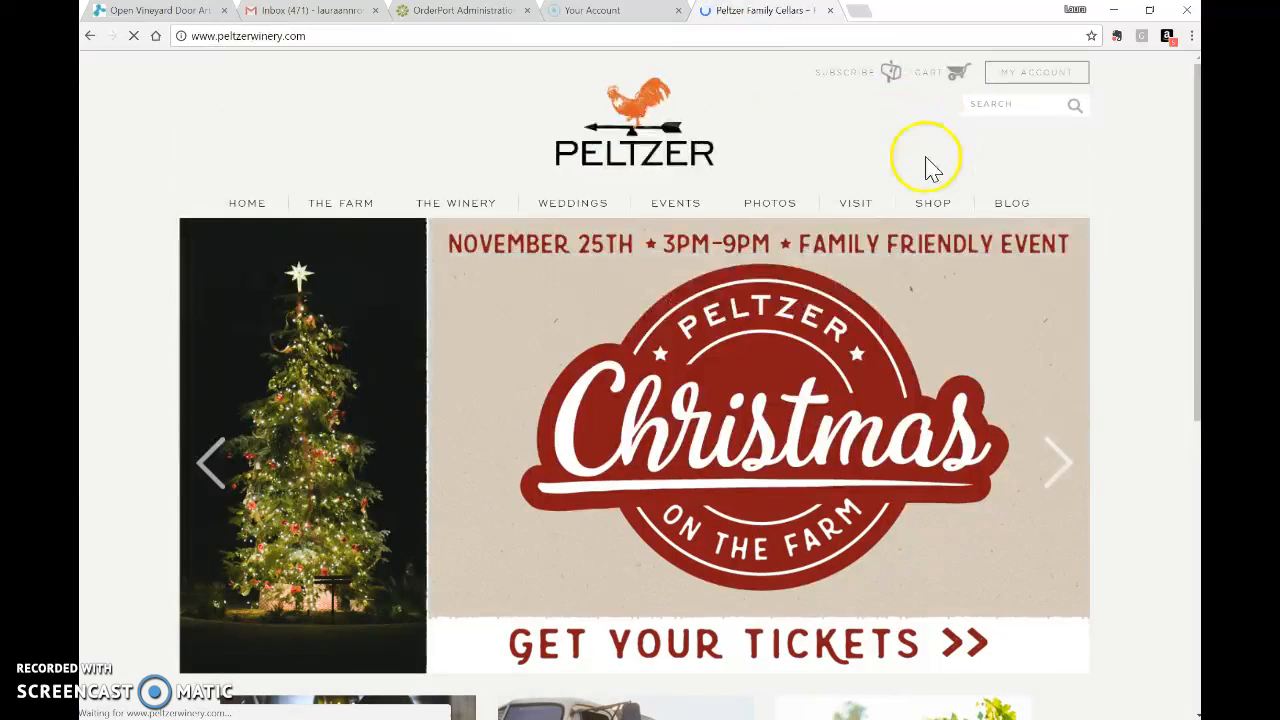
# On the Merchandise page, set the Camper Mug - Pumpkin Spice Life colour to Black.
pyautogui.moveTo(925, 205)
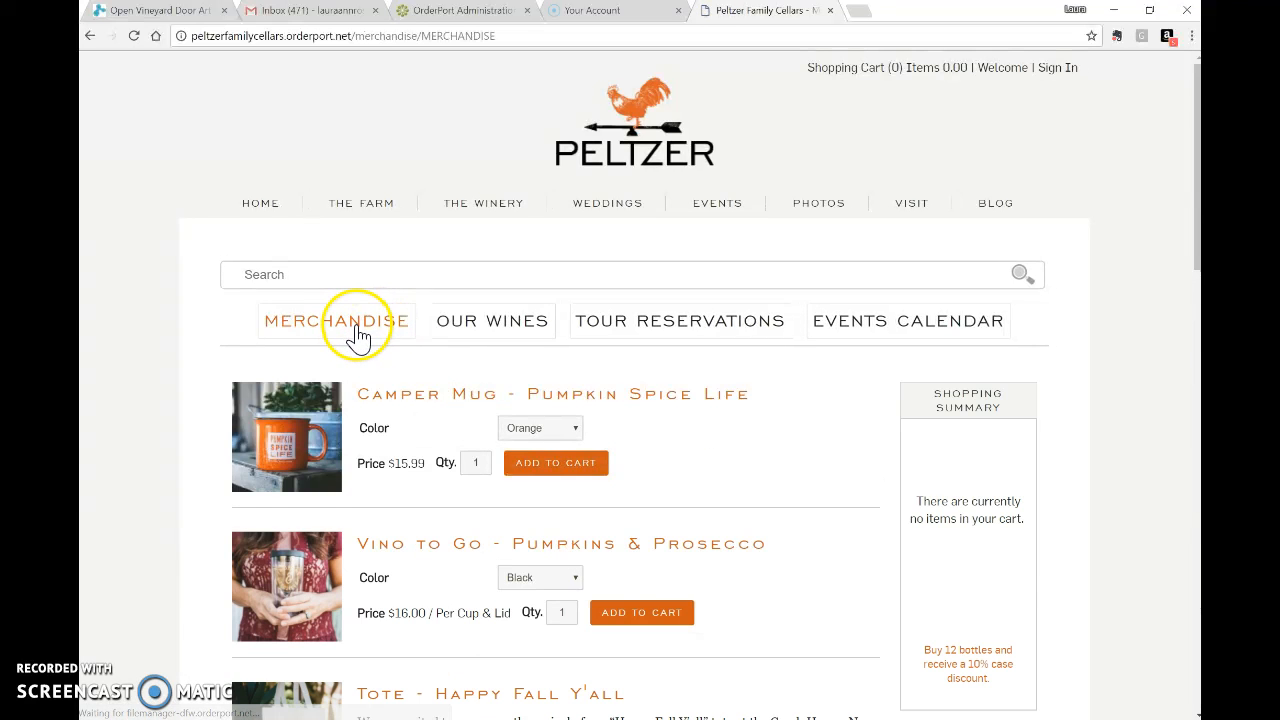
pyautogui.scroll(-1, 350, 320)
pyautogui.scroll(-1, 374, 290)
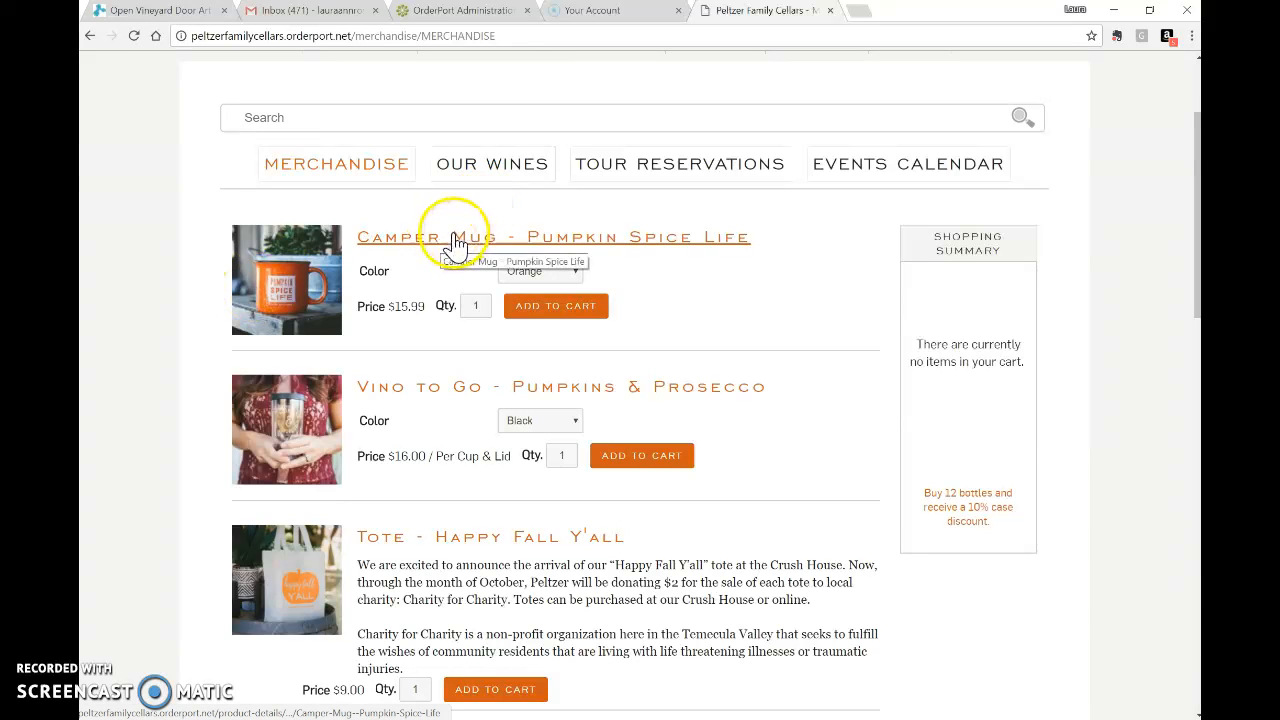
pyautogui.scroll(-1, 306, 277)
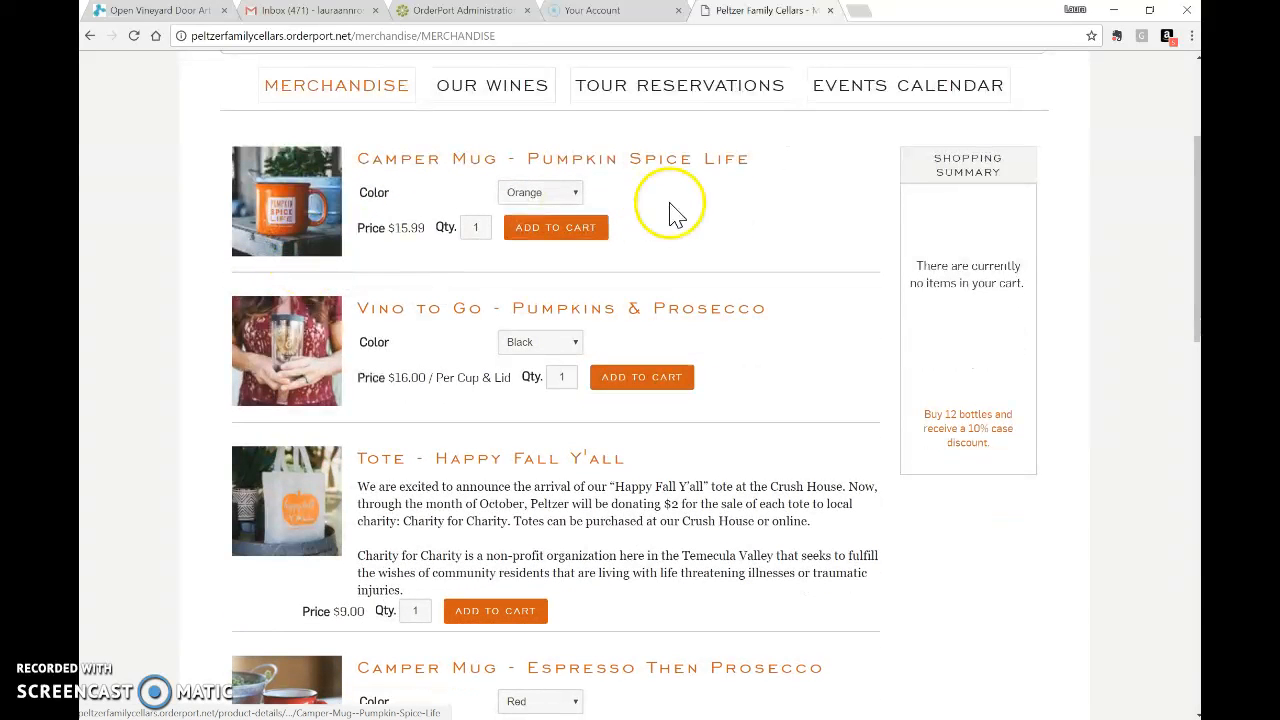
pyautogui.click(563, 195)
pyautogui.click(555, 242)
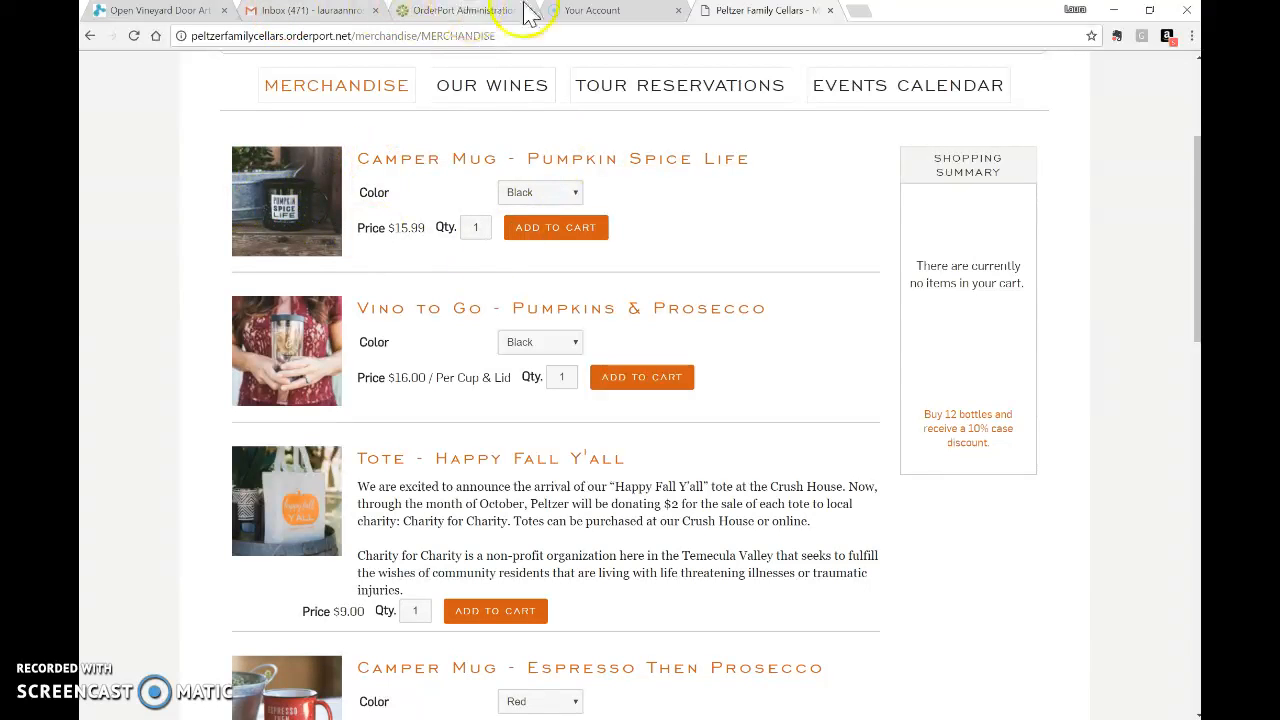
# Expand the Navy Camper Mug's Summary Overview editor, then return to the storefront tab.
pyautogui.click(455, 14)
pyautogui.scroll(-3, 504, 665)
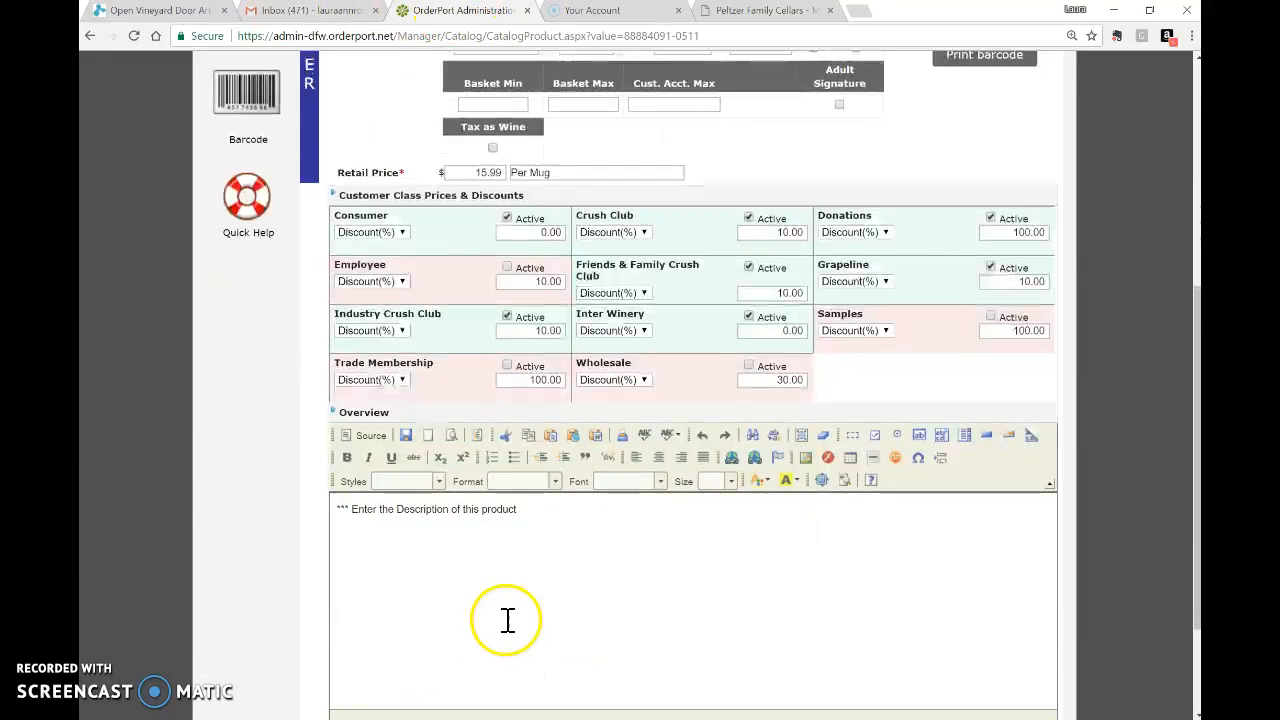
pyautogui.scroll(-2, 497, 589)
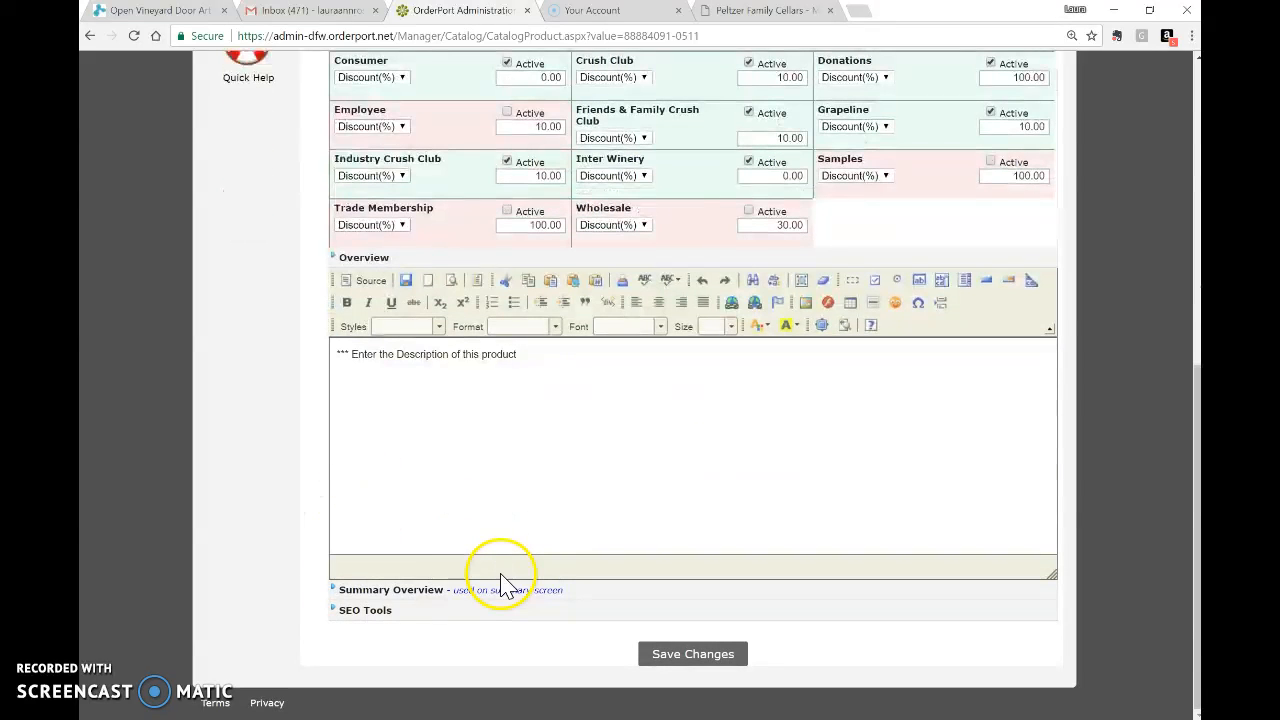
pyautogui.click(420, 598)
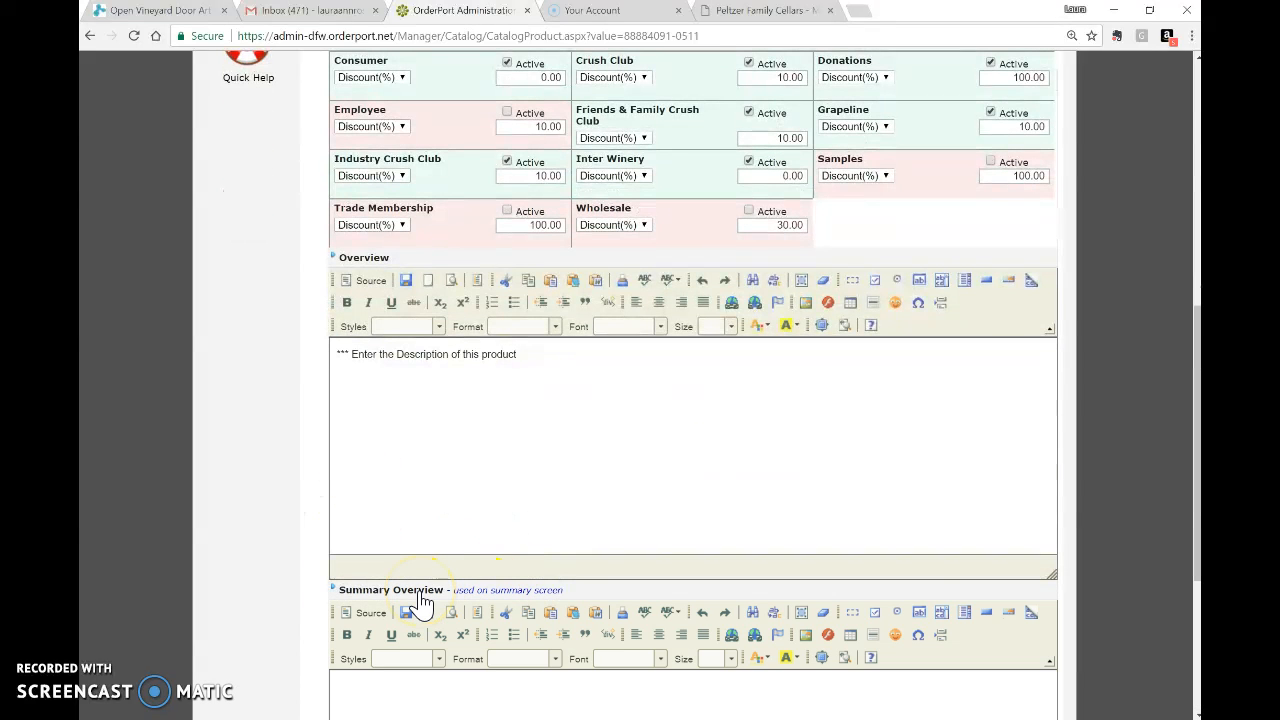
pyautogui.scroll(-3, 423, 605)
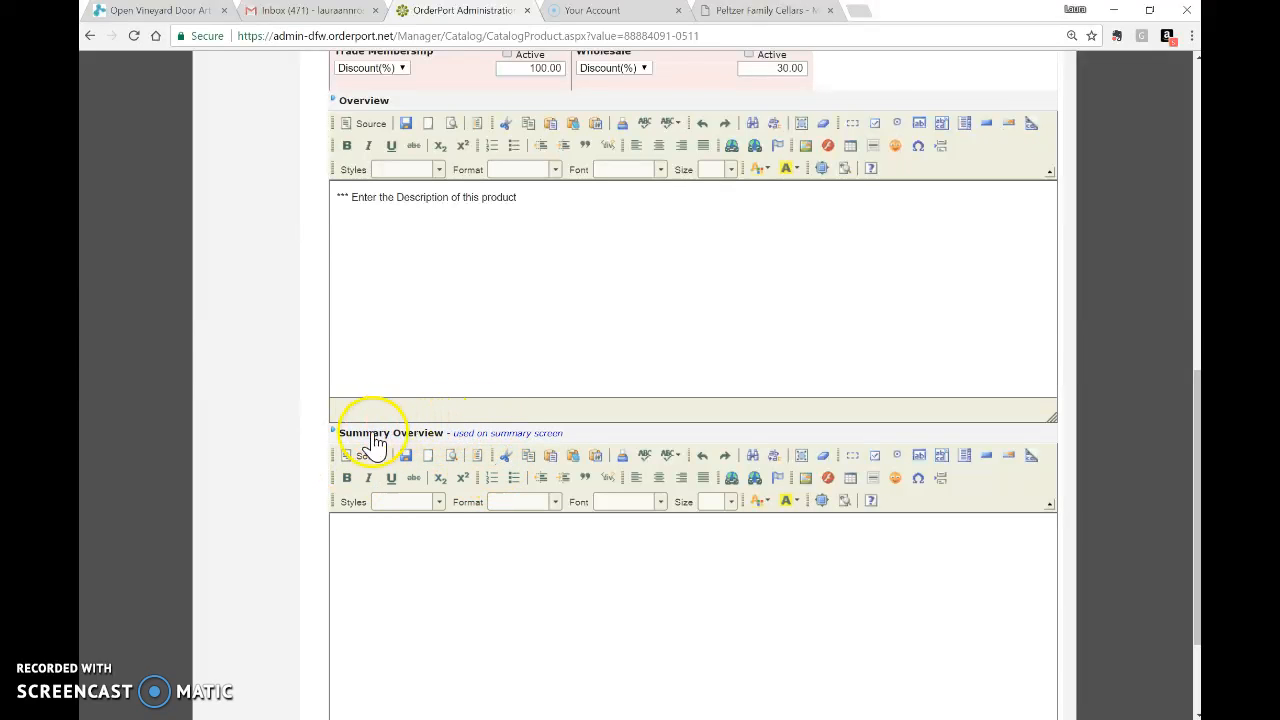
pyautogui.scroll(-2, 556, 548)
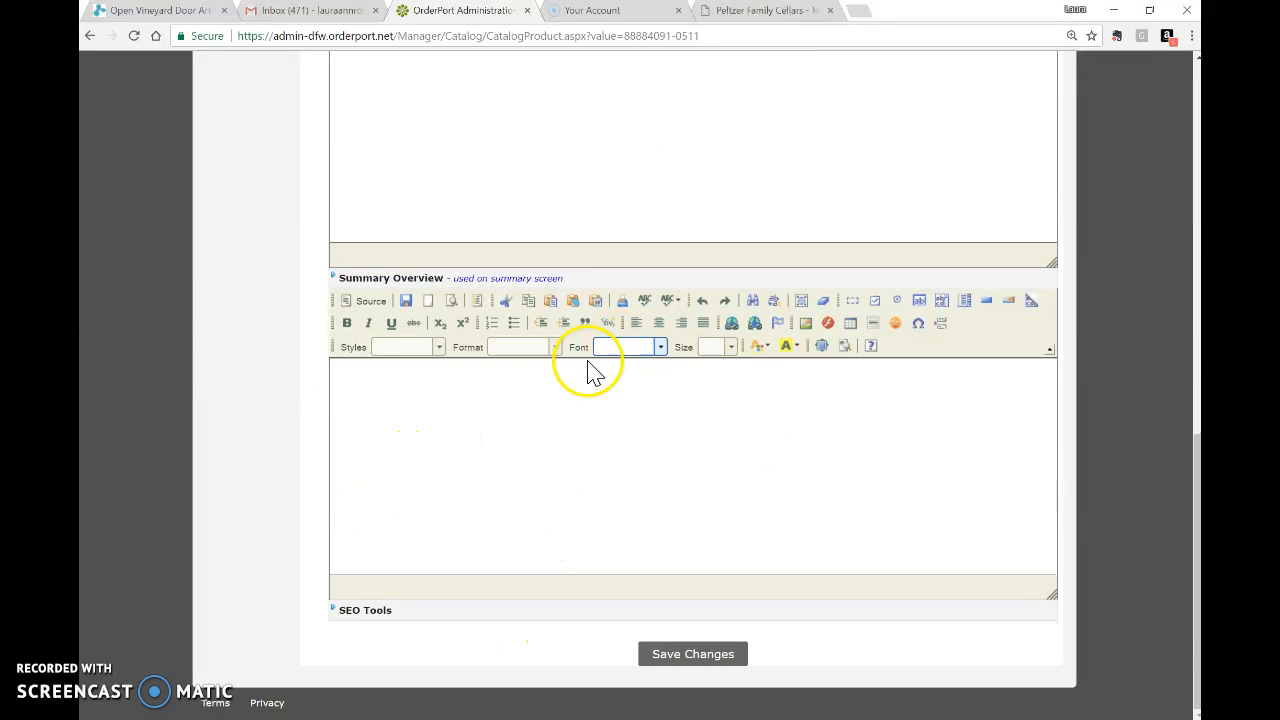
pyautogui.scroll(9, 724, 431)
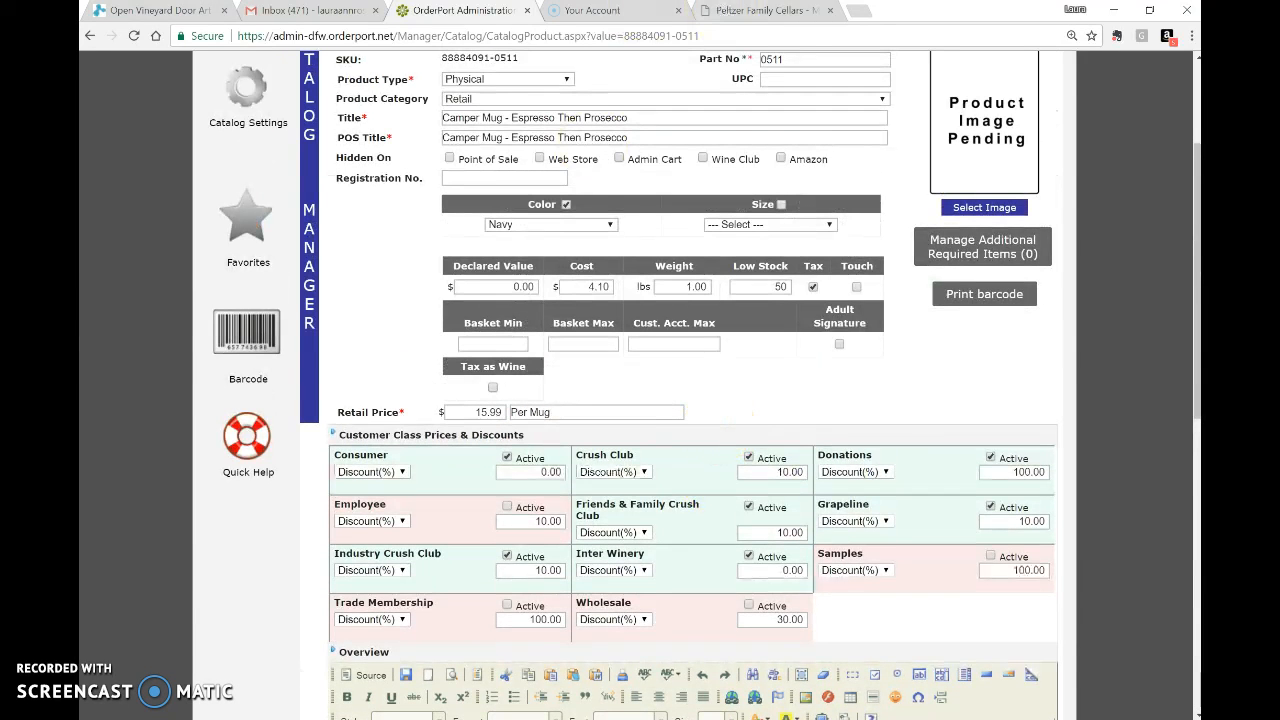
pyautogui.click(730, 10)
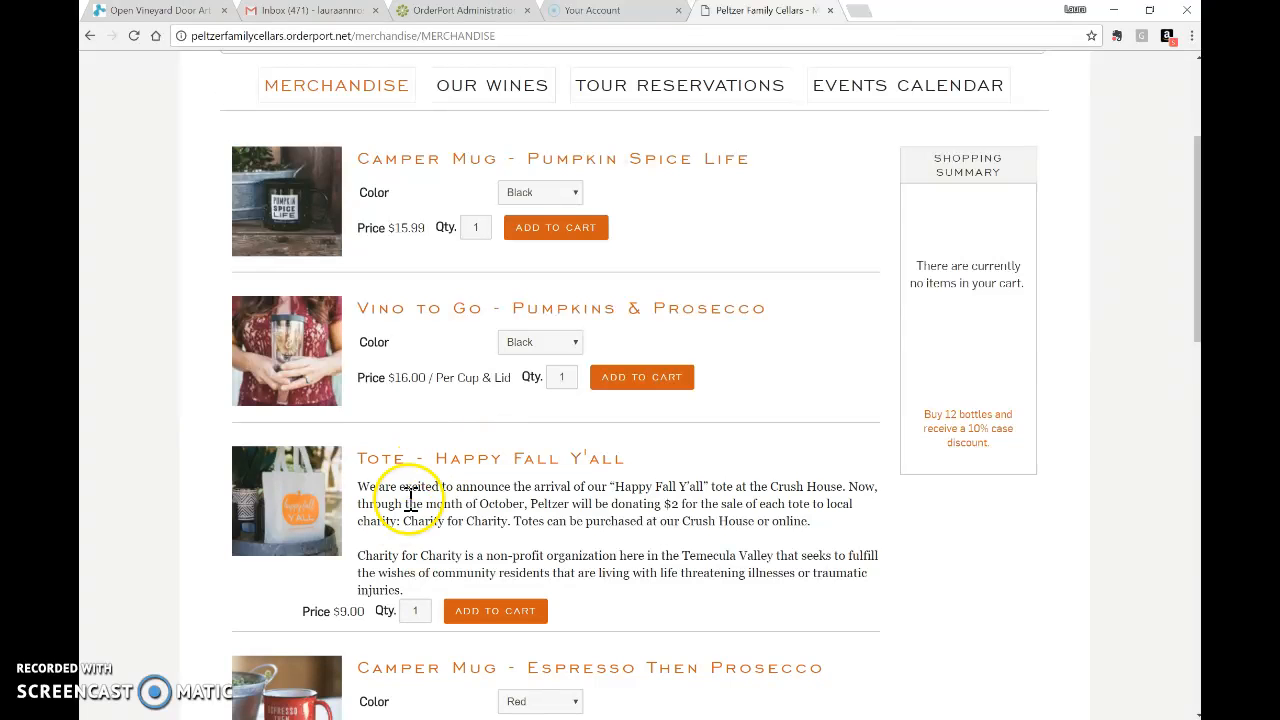
# Open the Tote - Happy Fall Y'all product page and scroll through its details.
pyautogui.click(440, 466)
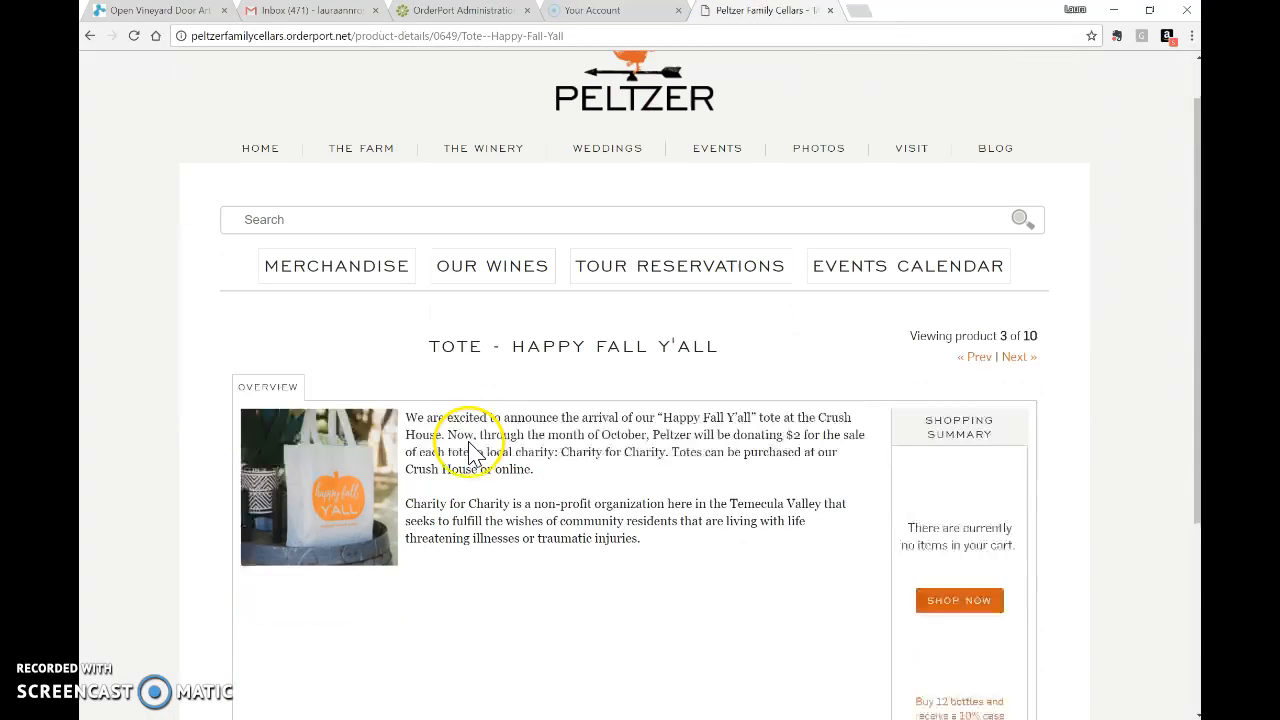
pyautogui.scroll(-3, 551, 354)
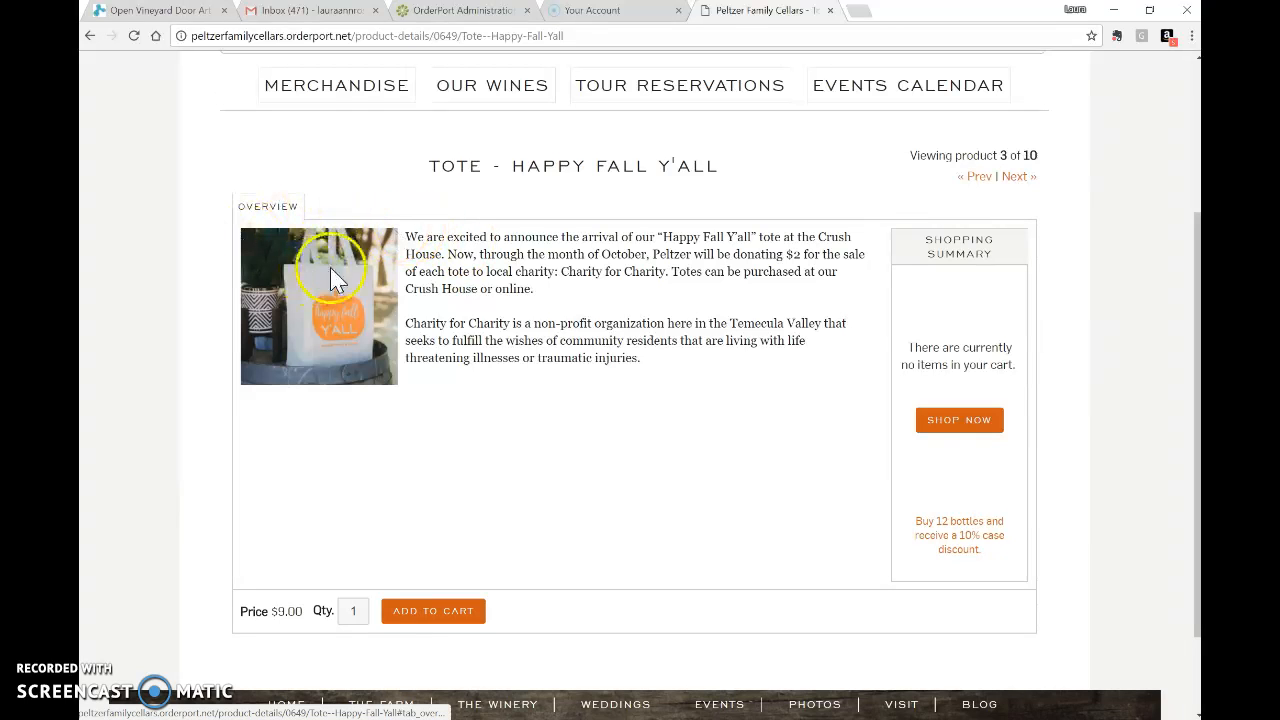
# Check the mug's placeholder Overview and empty Summary Overview, then view the storefront tote page.
pyautogui.click(455, 14)
pyautogui.scroll(-2, 617, 650)
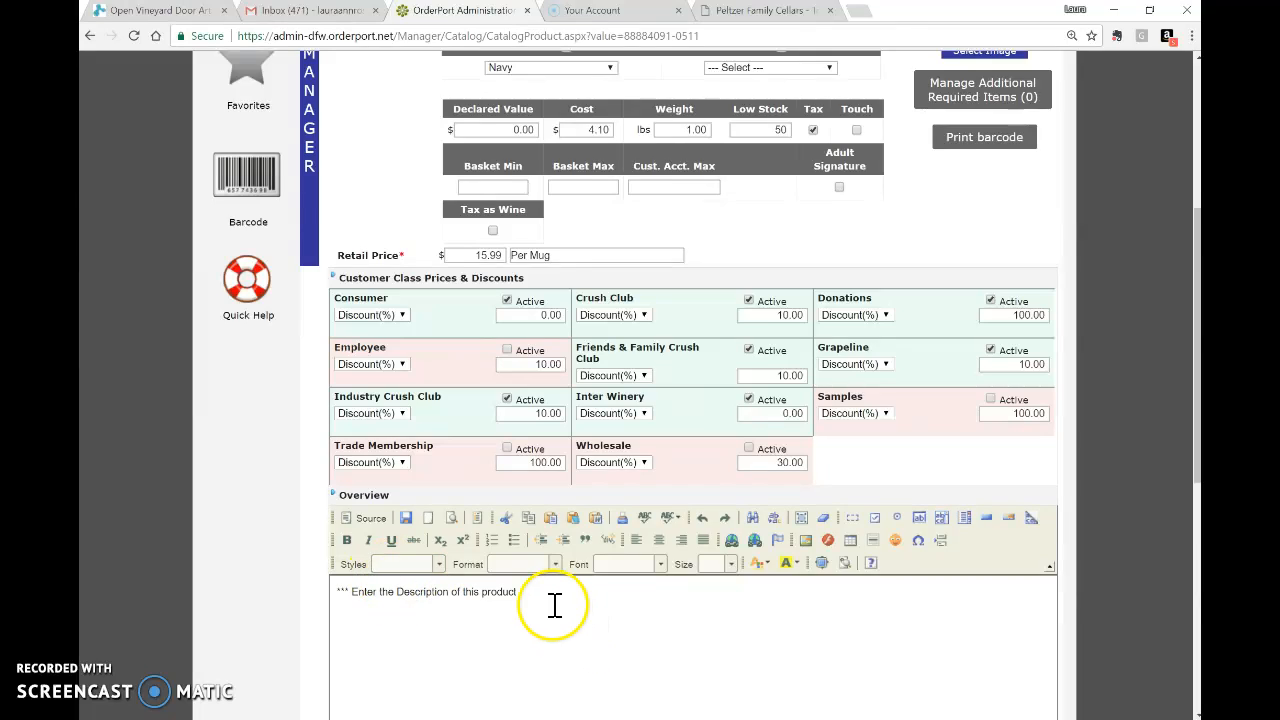
pyautogui.scroll(-2, 551, 603)
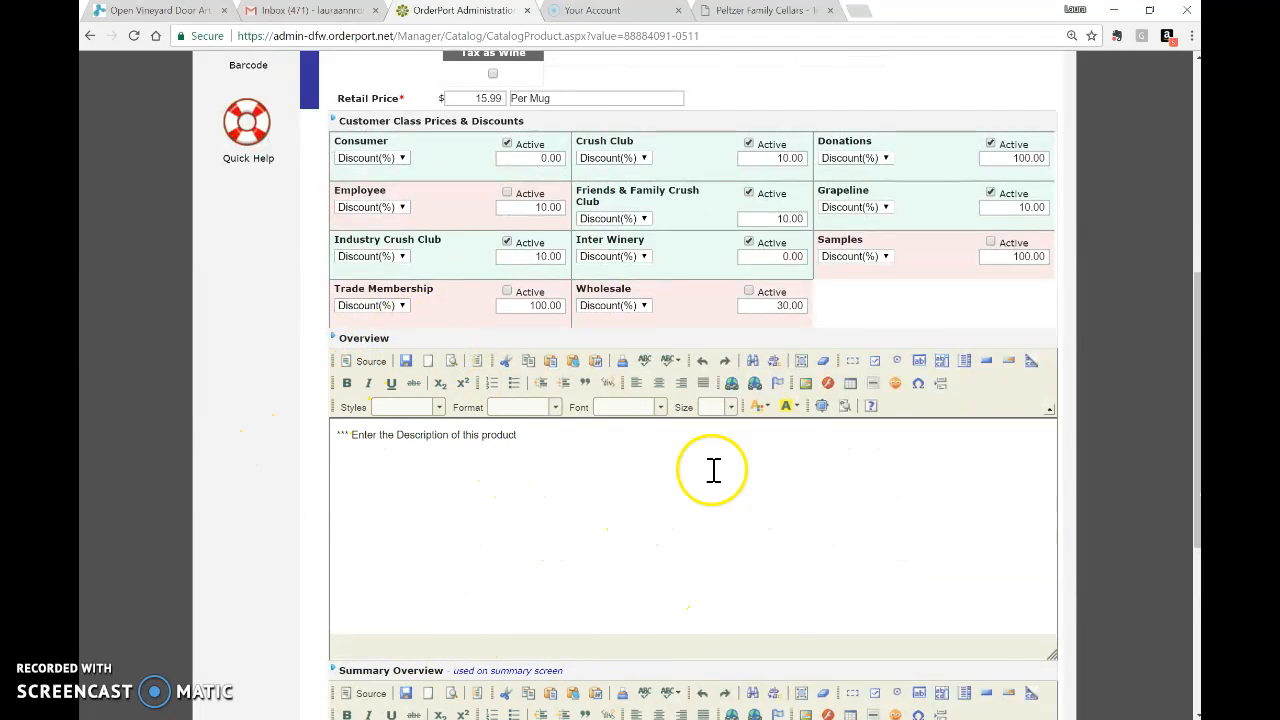
pyautogui.scroll(-1, 559, 534)
pyautogui.scroll(-5, 559, 534)
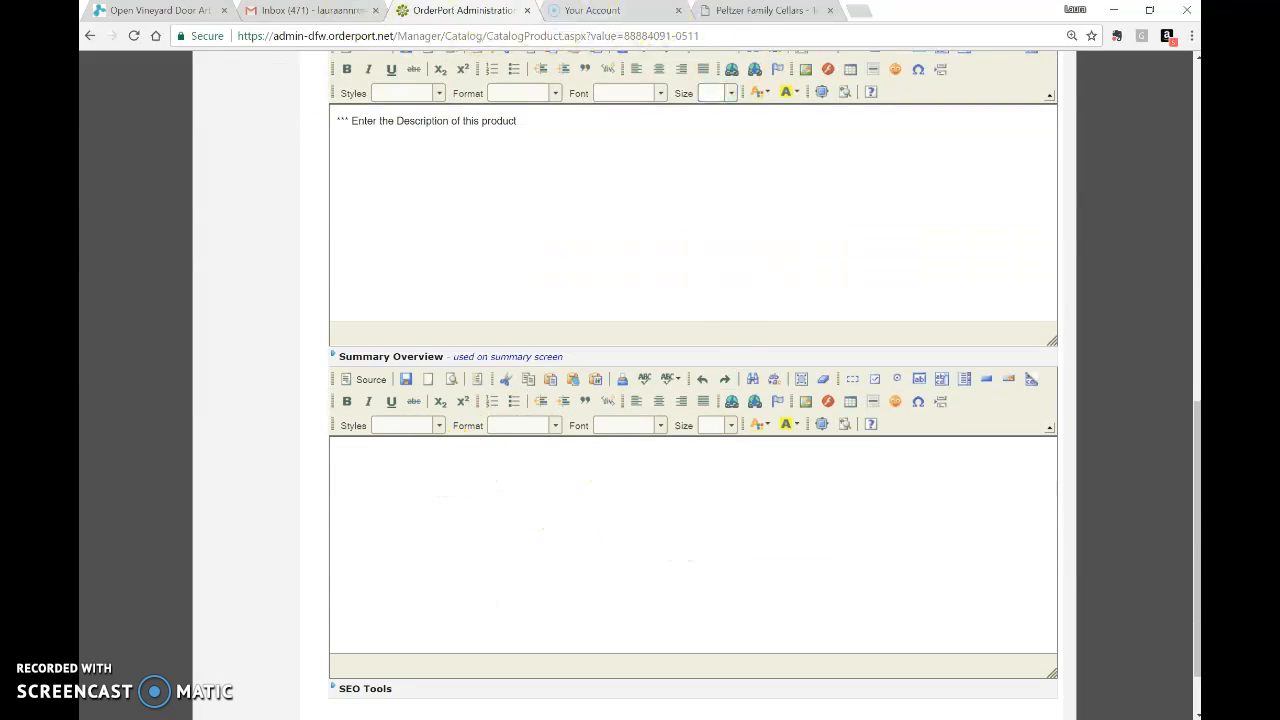
pyautogui.click(816, 14)
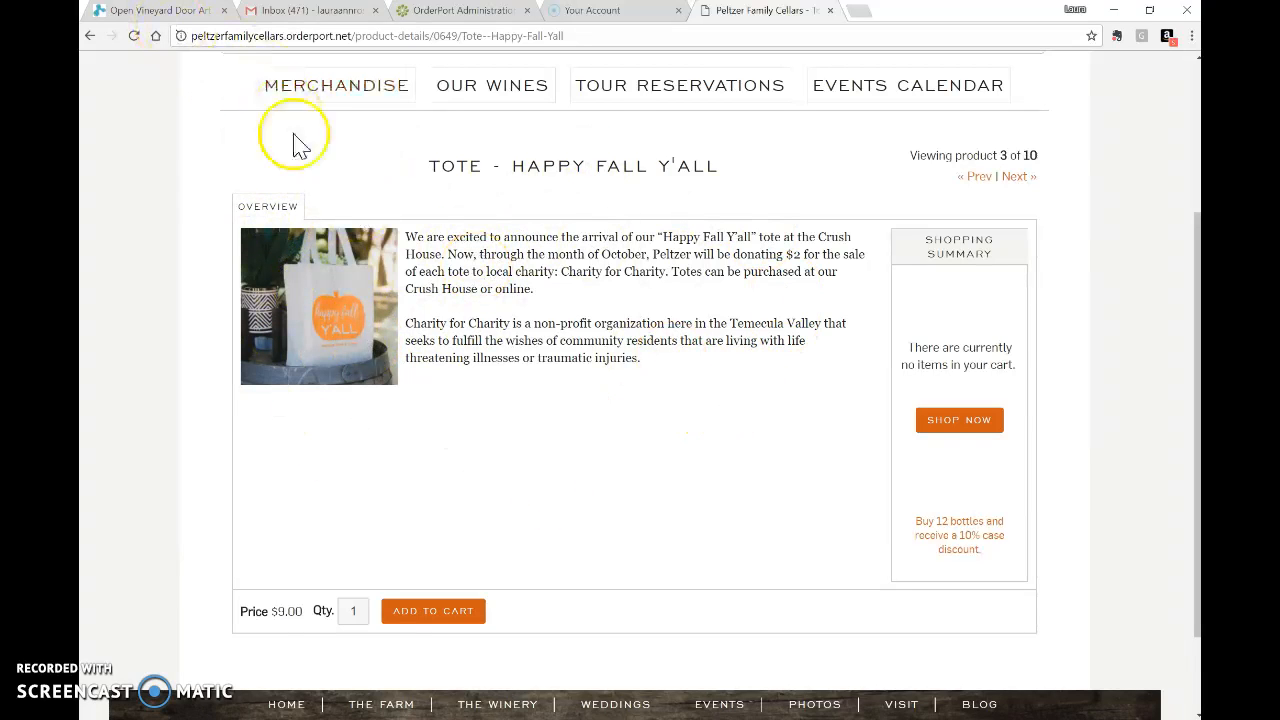
# Go back to the Merchandise list and reopen the Tote - Happy Fall Y'all product page.
pyautogui.click(91, 37)
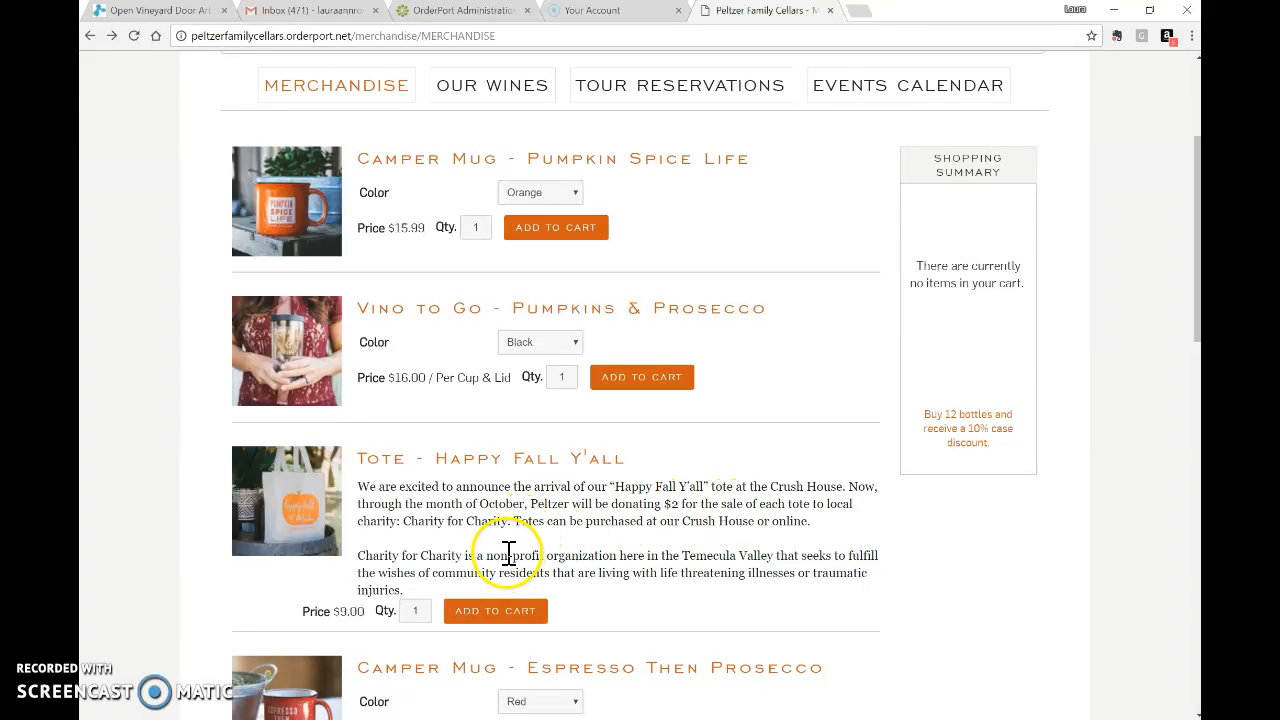
pyautogui.click(415, 462)
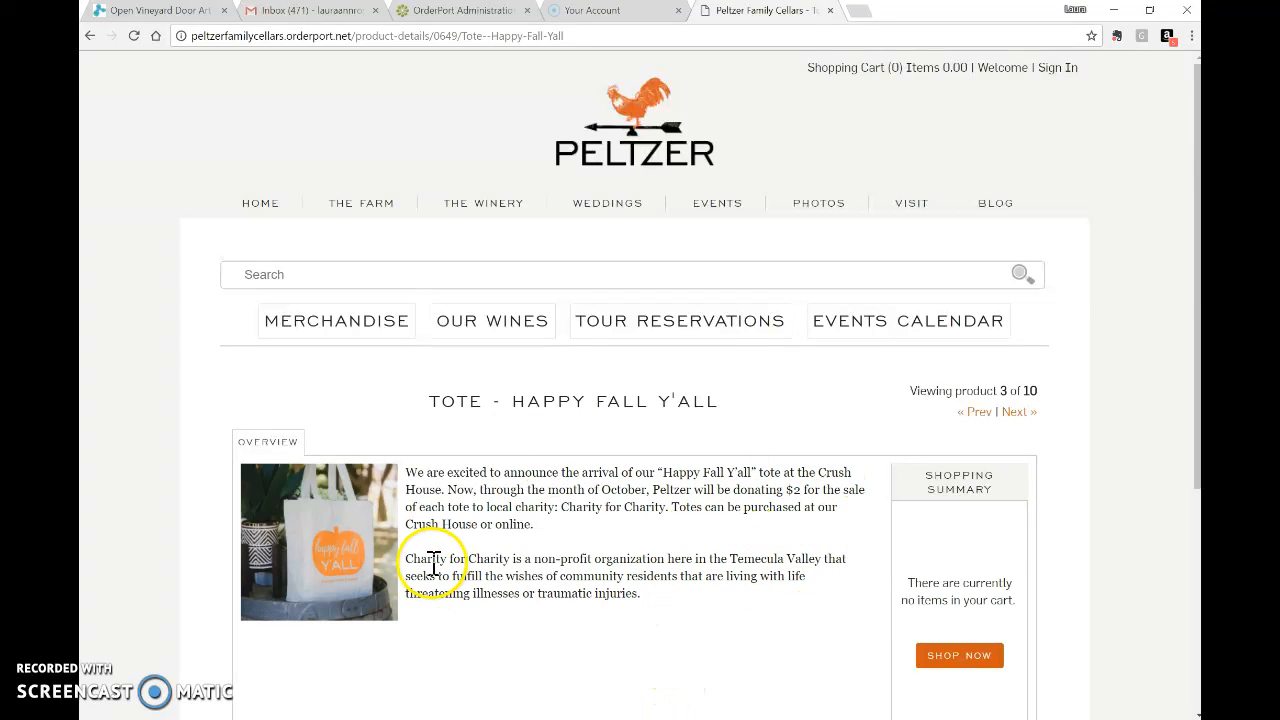
pyautogui.scroll(-2, 614, 548)
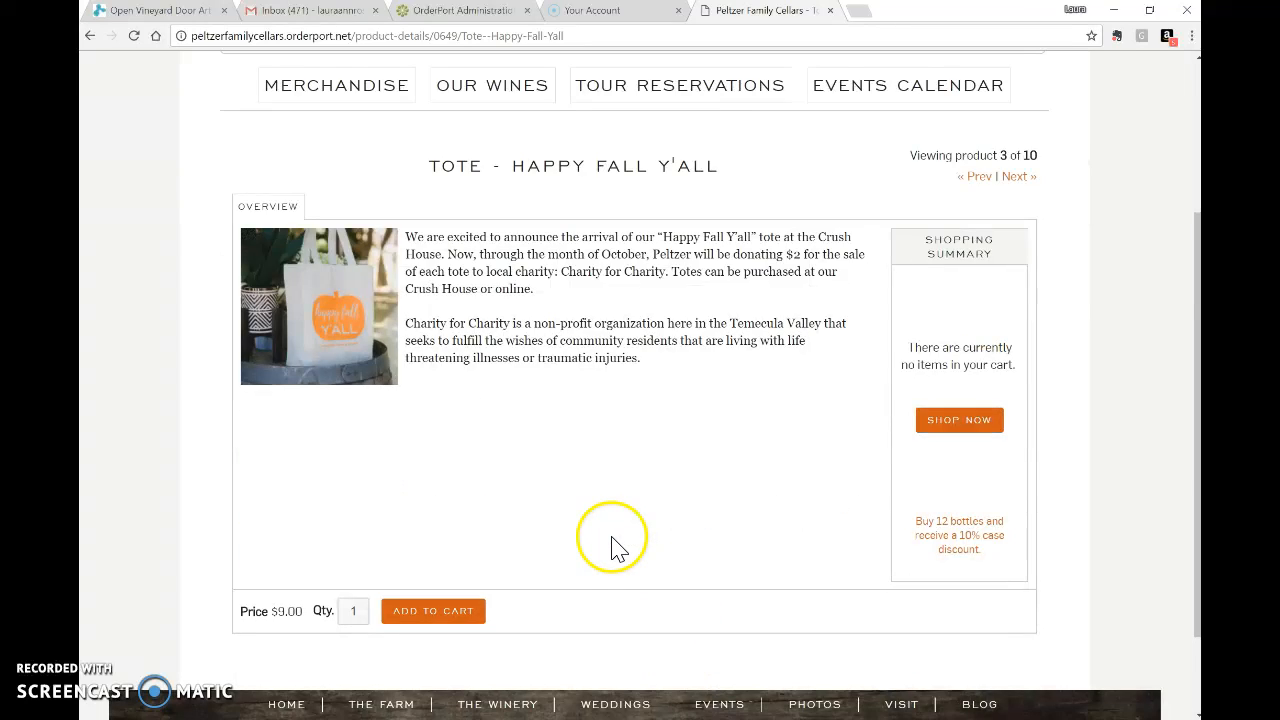
pyautogui.scroll(2, 614, 548)
pyautogui.click(450, 22)
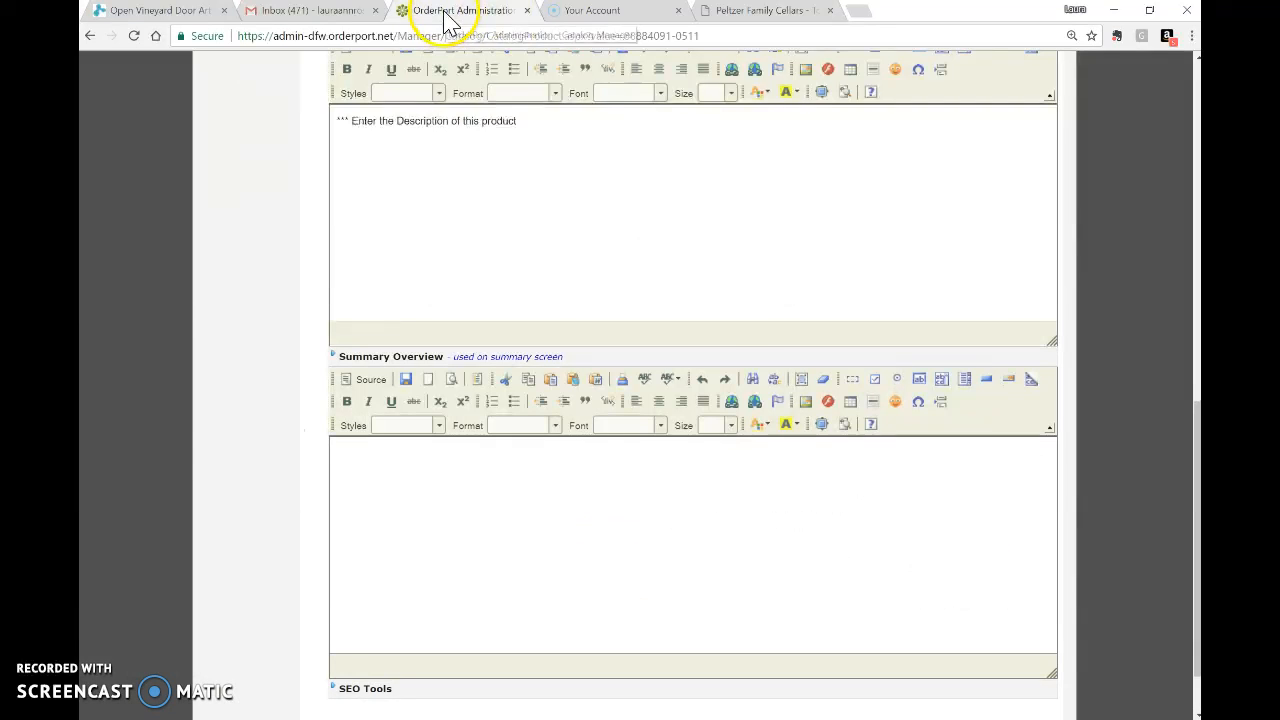
pyautogui.scroll(3, 674, 366)
pyautogui.scroll(-3, 687, 350)
pyautogui.scroll(-1, 687, 350)
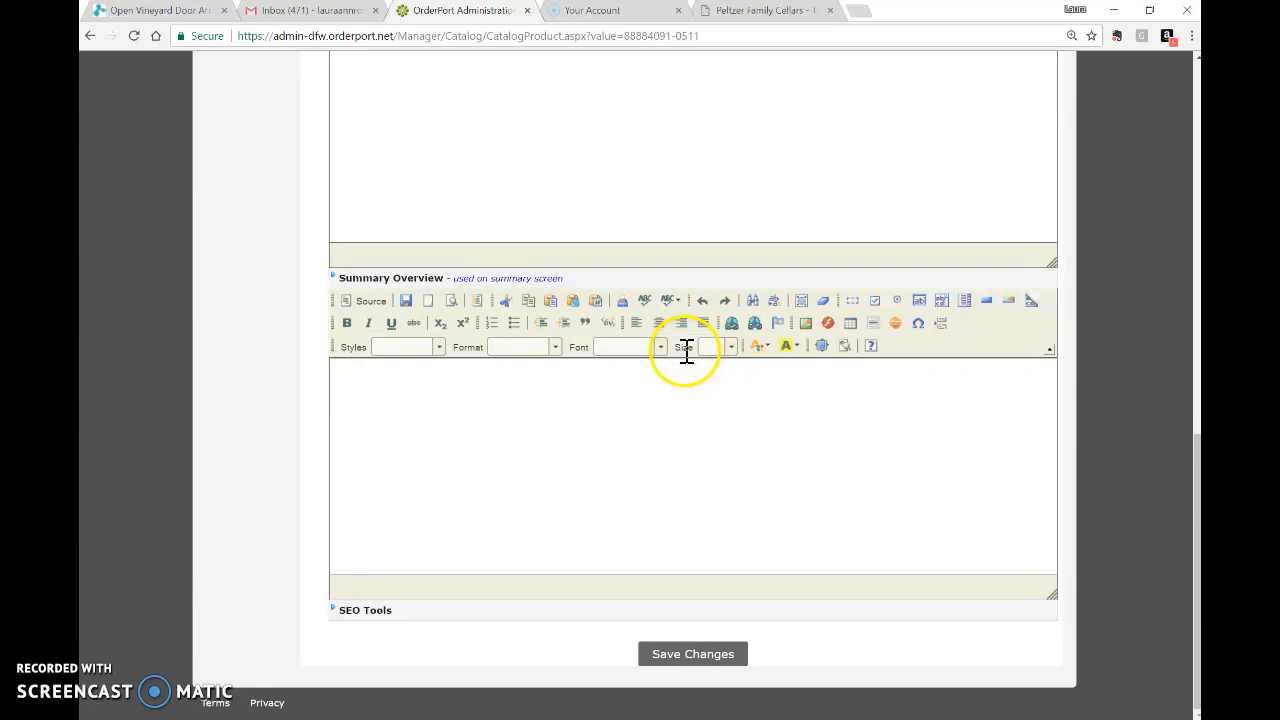
pyautogui.scroll(4, 693, 263)
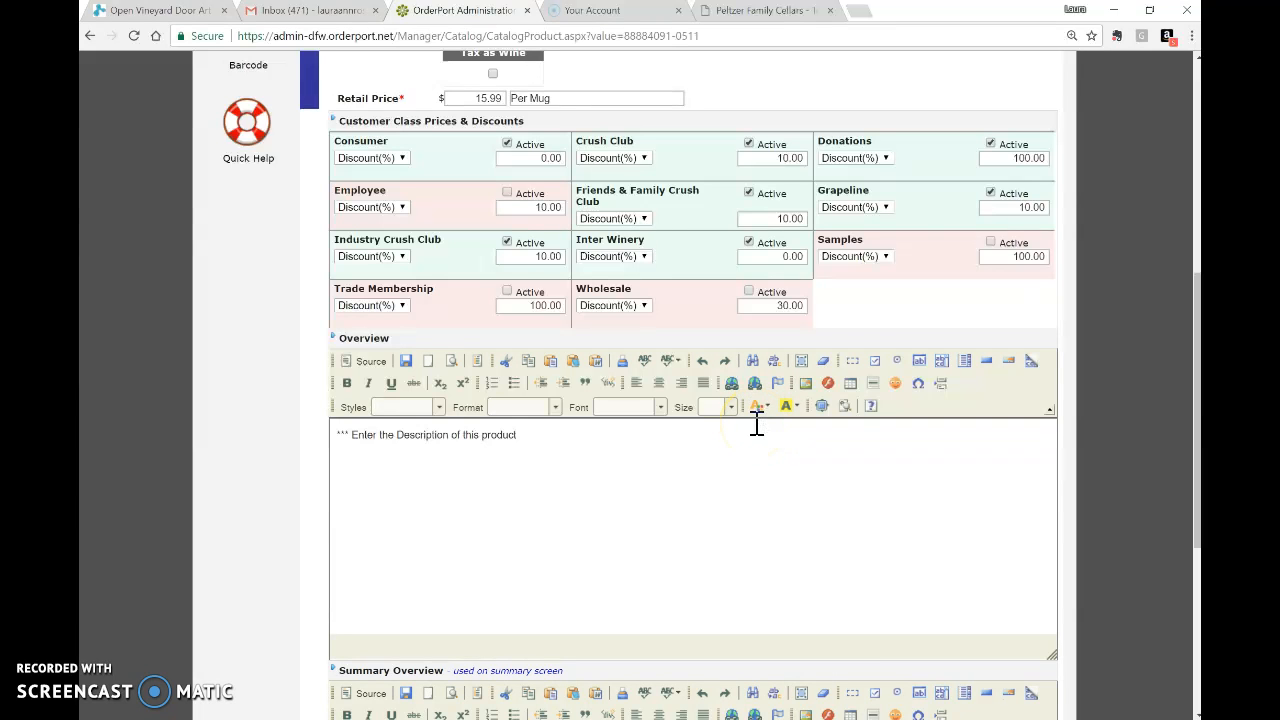
pyautogui.scroll(5, 731, 455)
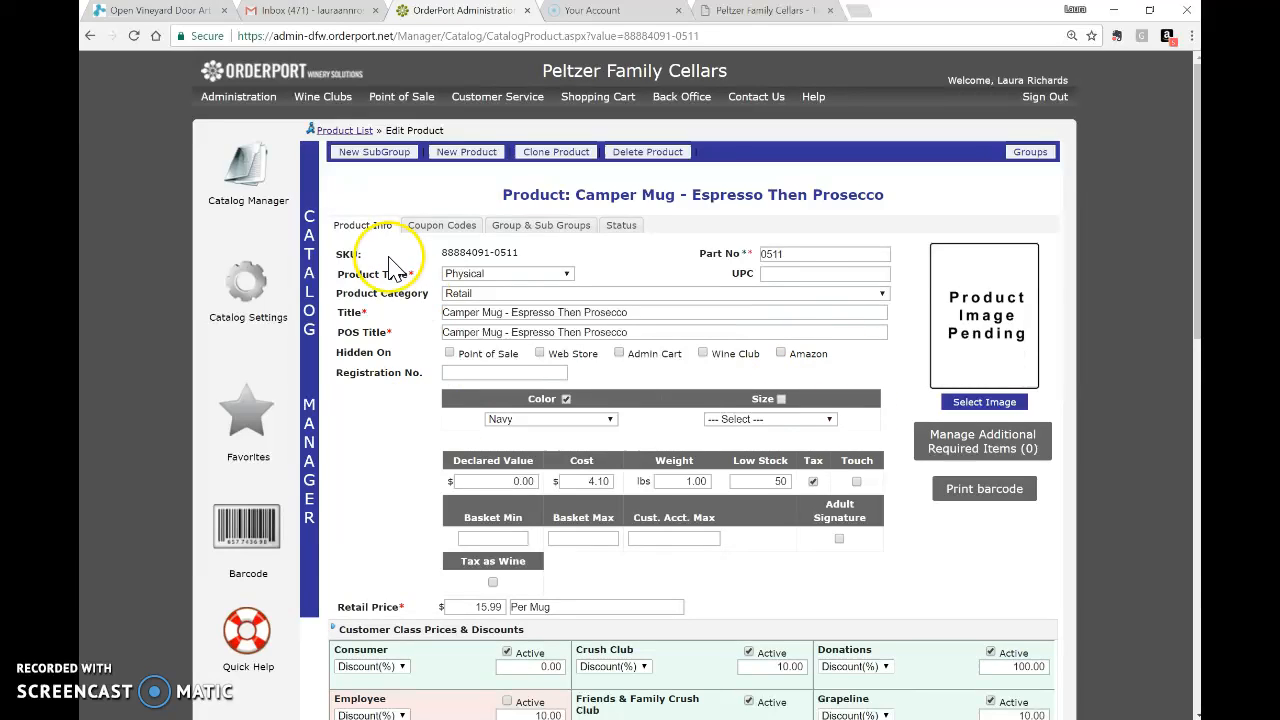
# Filter the catalog list to the Collections group and the Collection product type.
pyautogui.click(262, 176)
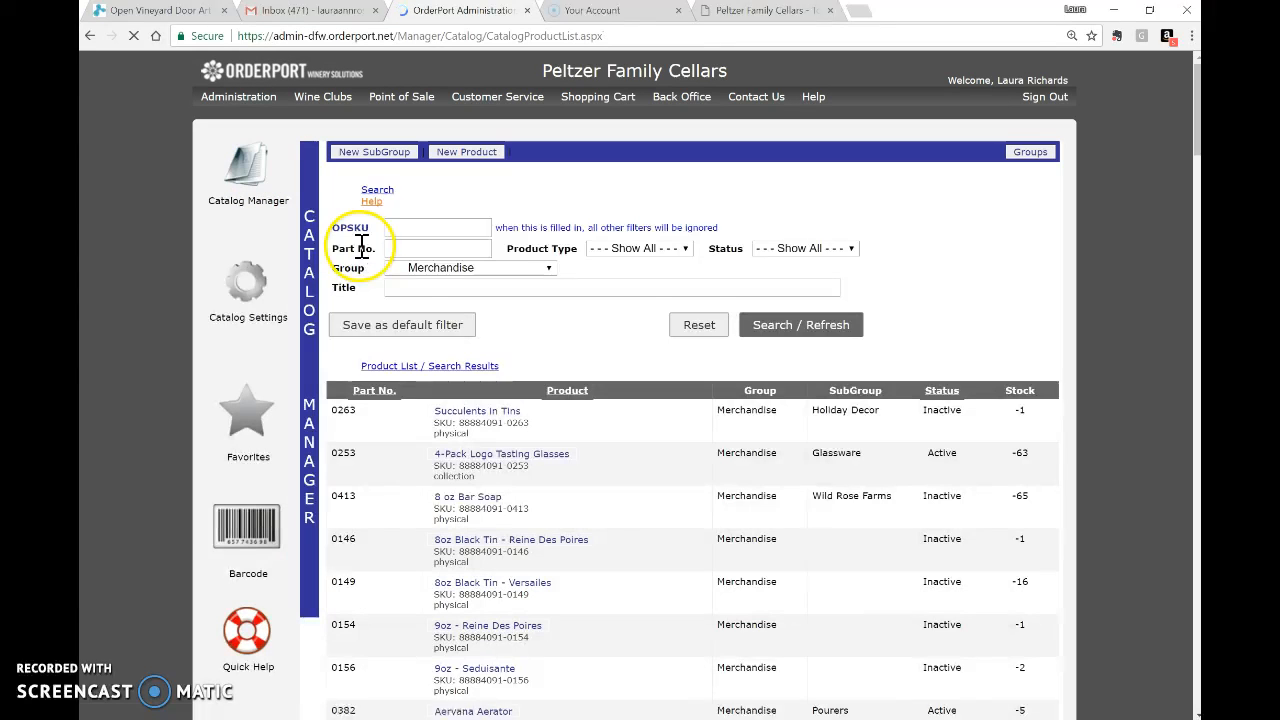
pyautogui.click(457, 257)
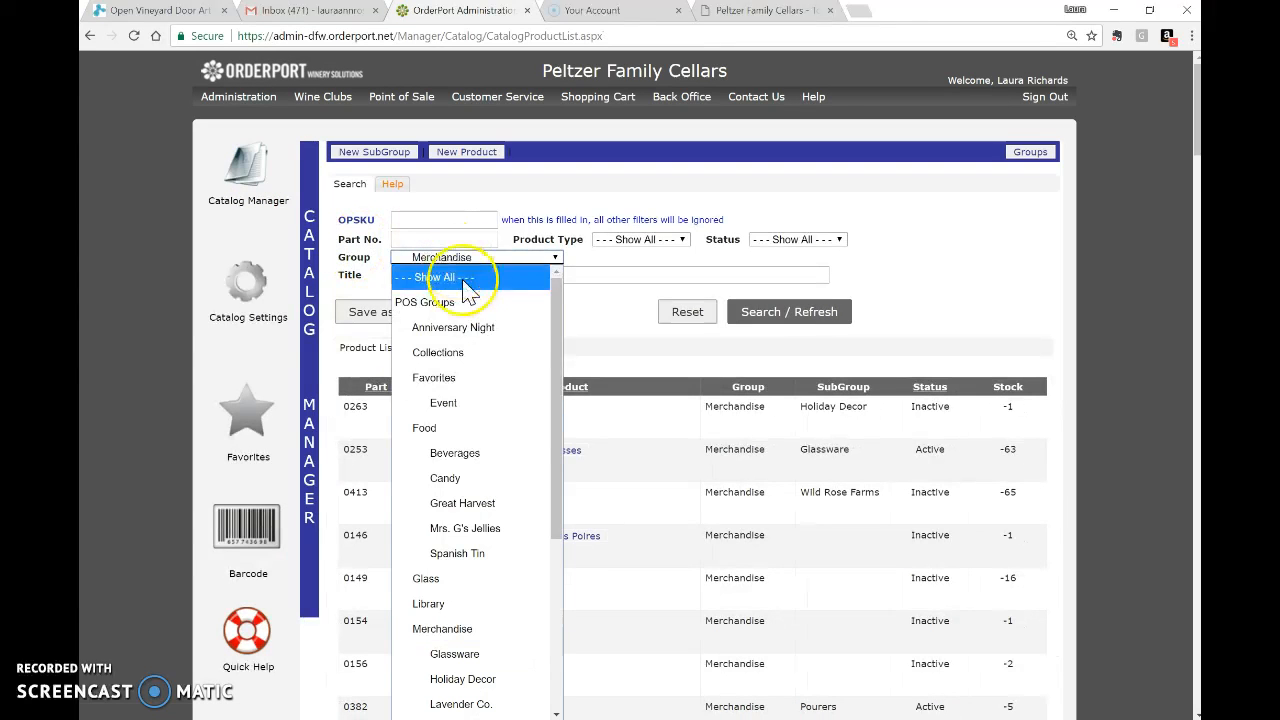
pyautogui.click(480, 355)
pyautogui.click(783, 320)
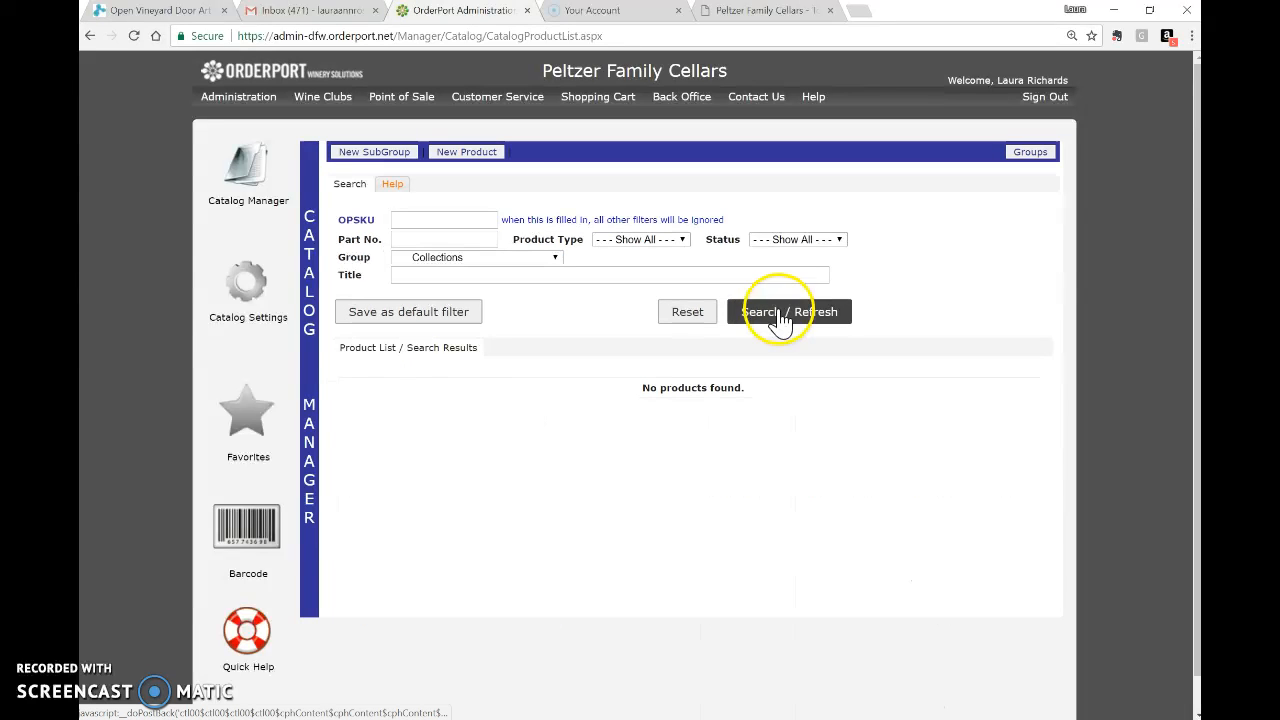
pyautogui.click(608, 247)
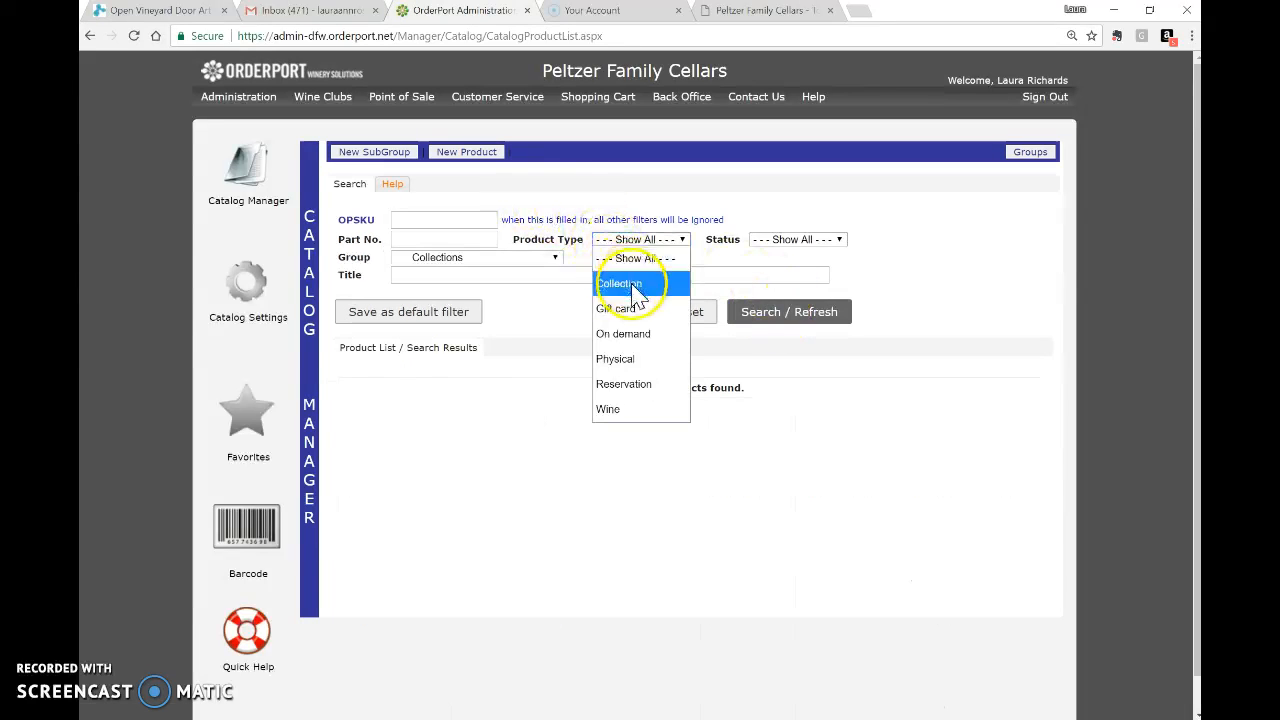
pyautogui.click(636, 279)
pyautogui.click(766, 320)
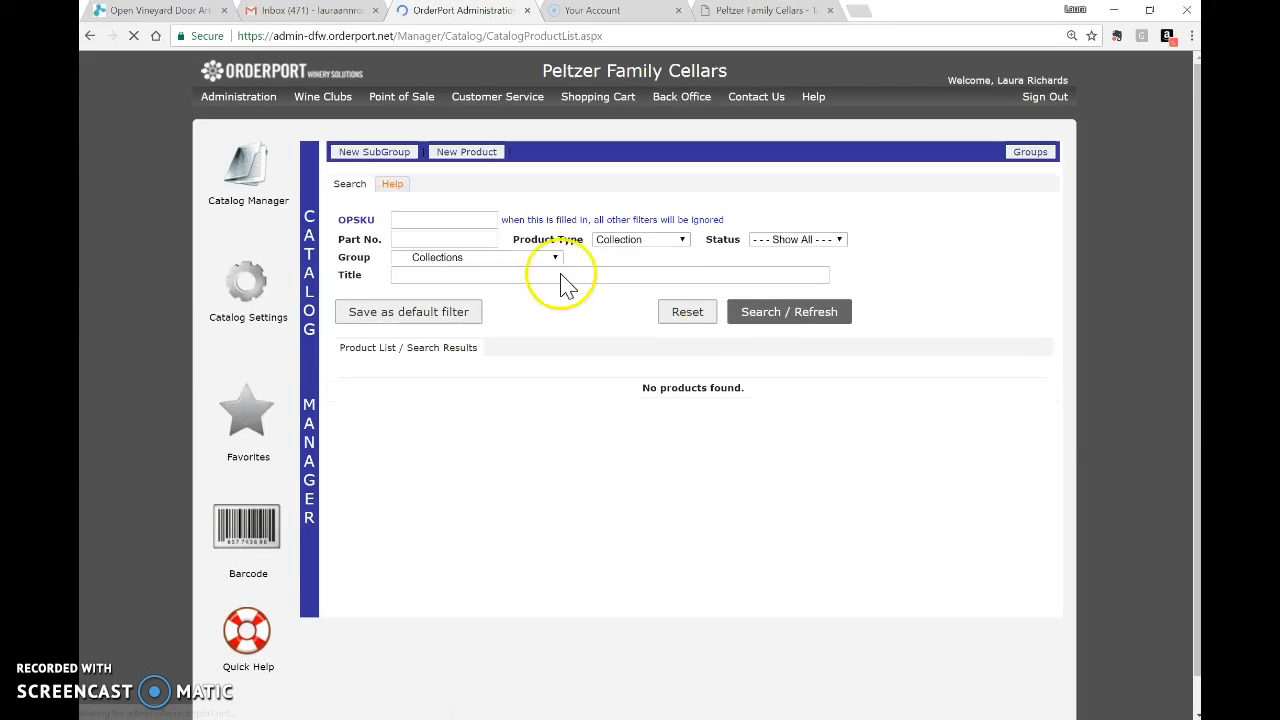
# Widen the Collection-type search to all groups and open 4-Pack Logo Tasting Glasses.
pyautogui.click(516, 260)
pyautogui.click(514, 275)
pyautogui.click(766, 314)
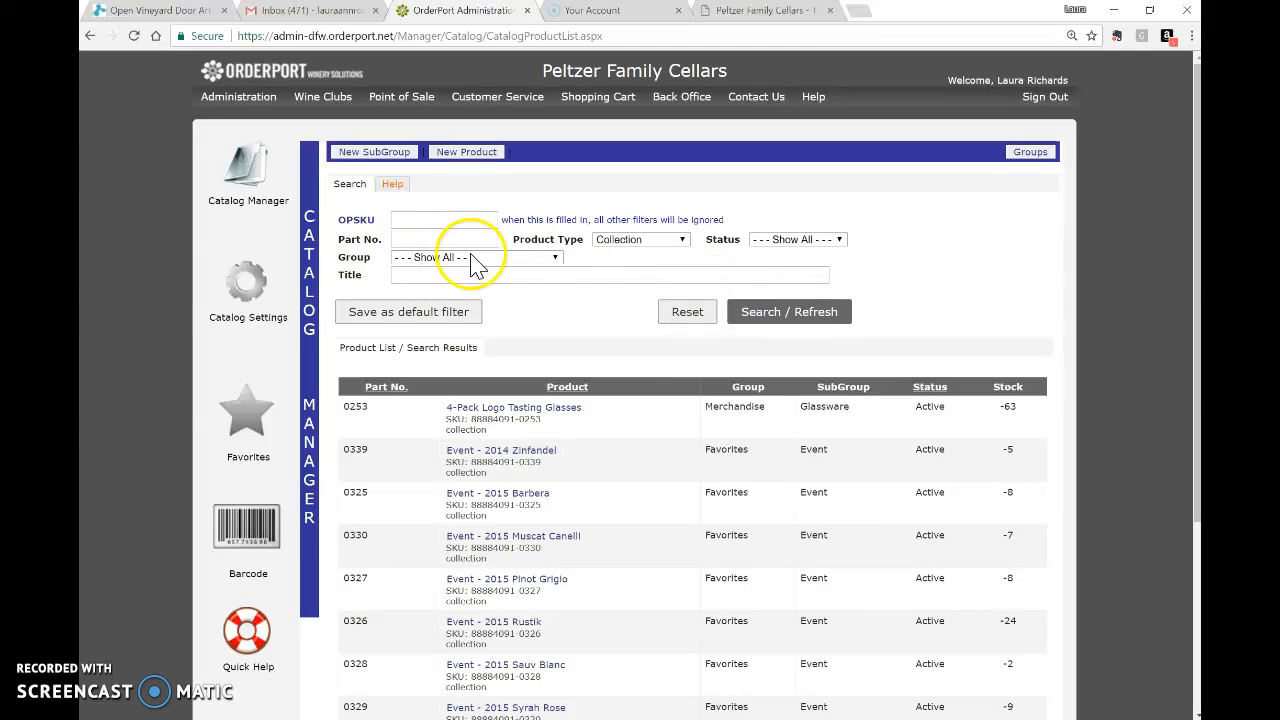
pyautogui.scroll(-3, 586, 334)
pyautogui.scroll(-2, 590, 323)
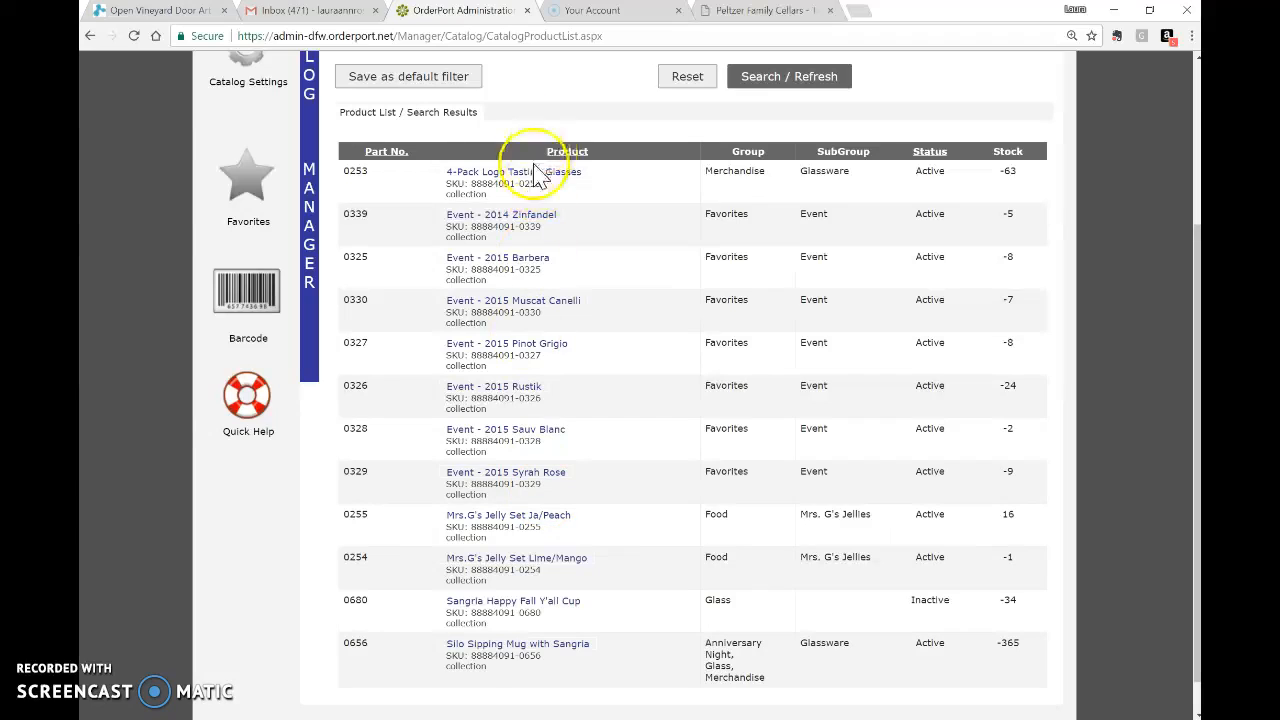
pyautogui.click(477, 176)
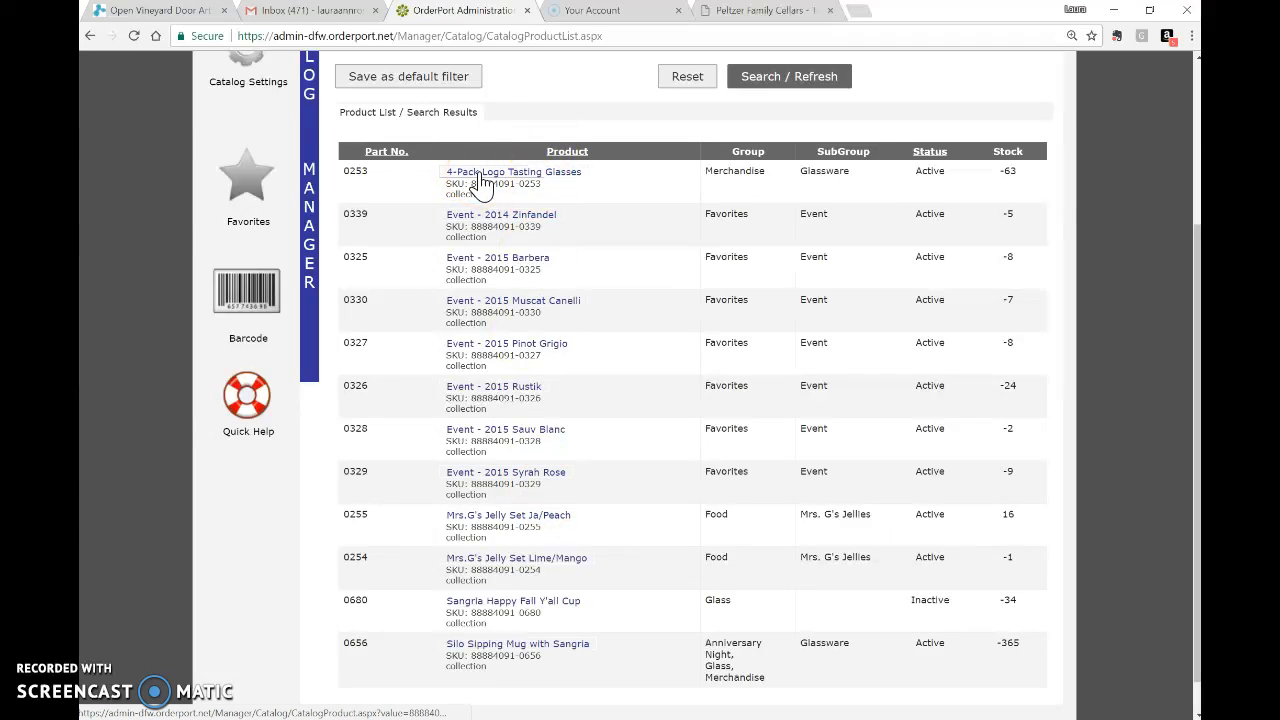
# Open 4-Pack Logo Tasting Glasses and view its Collection Items: 4 Tasting Glass, $45.00 total.
pyautogui.click(549, 182)
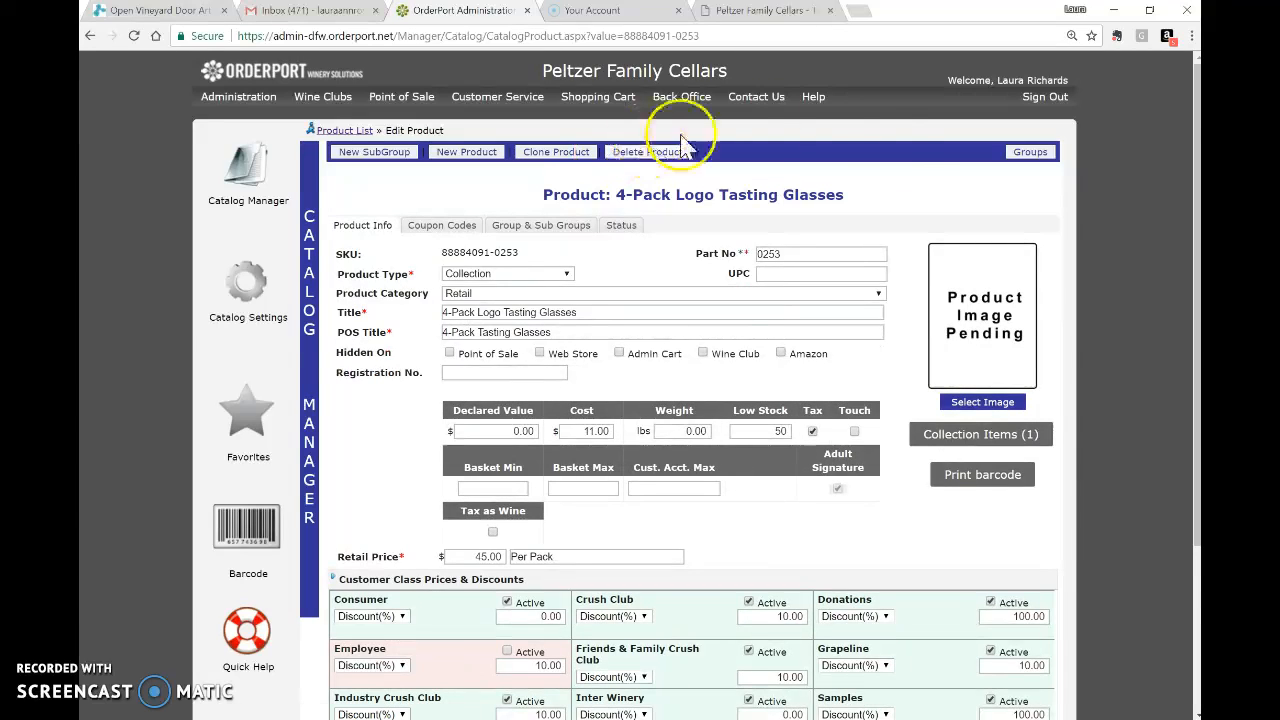
pyautogui.click(983, 434)
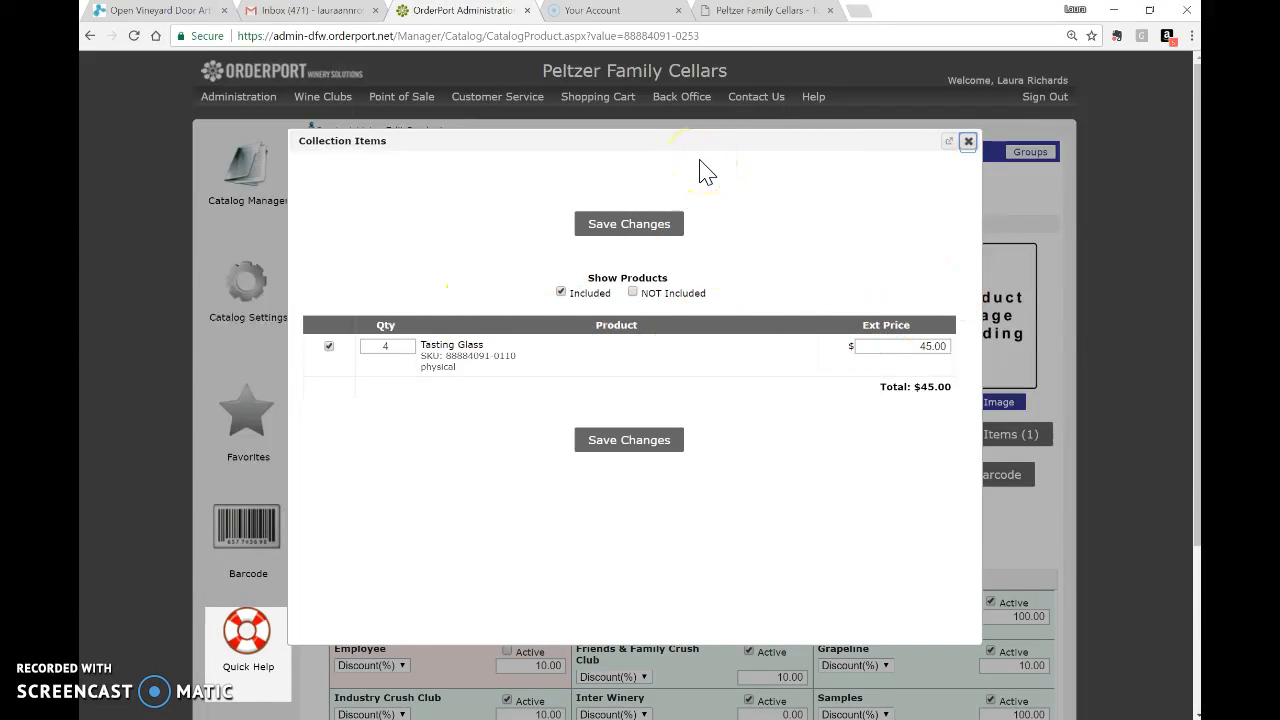
pyautogui.click(968, 141)
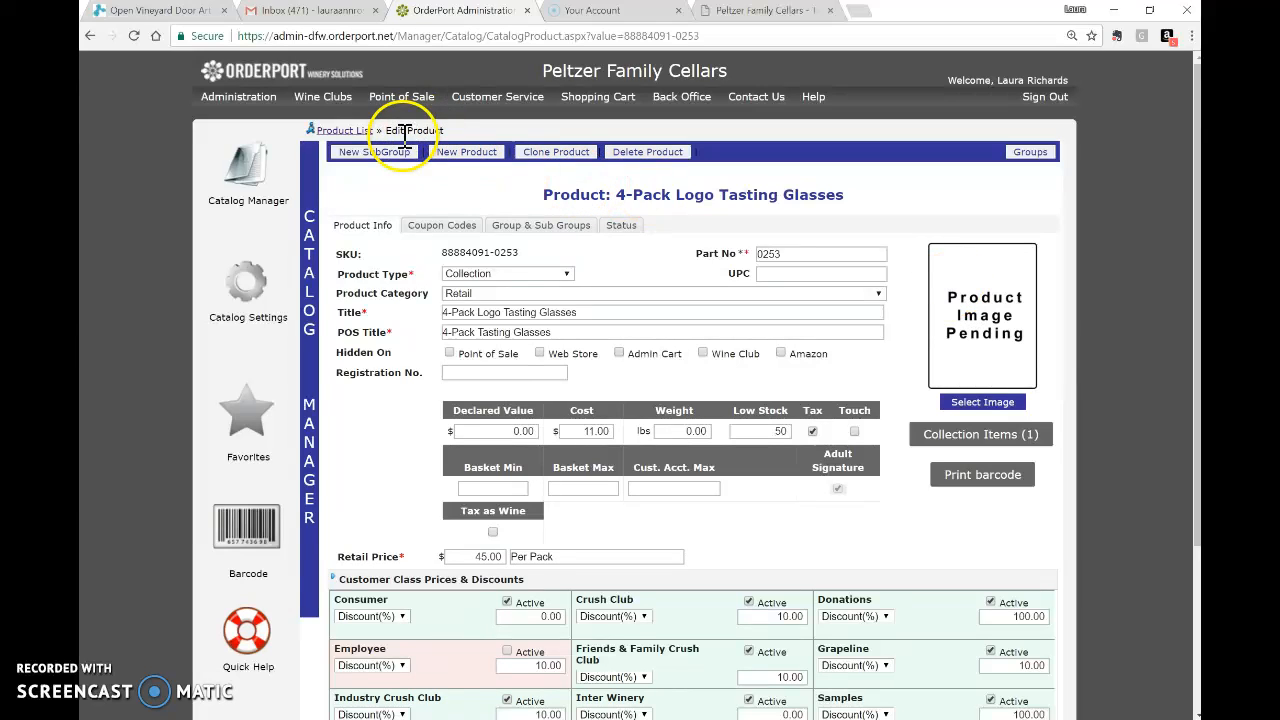
# Return to the catalog product list and focus the Part No. filter field.
pyautogui.click(257, 192)
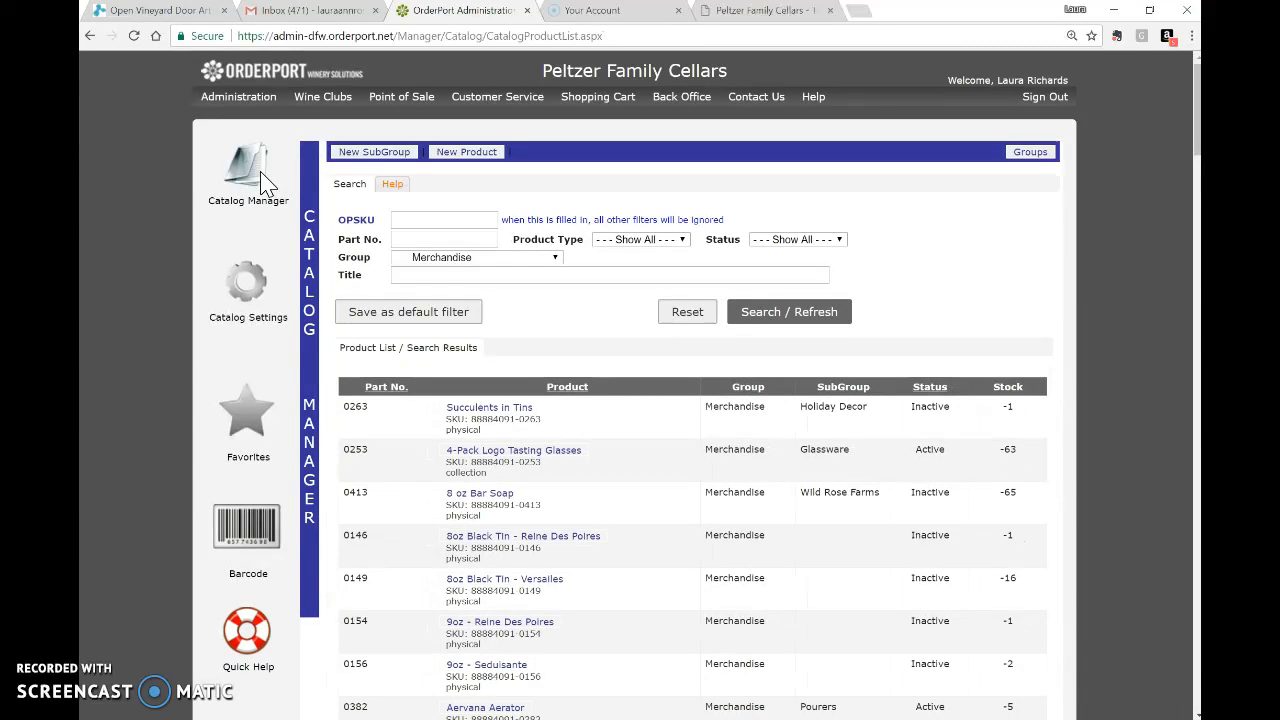
pyautogui.click(497, 244)
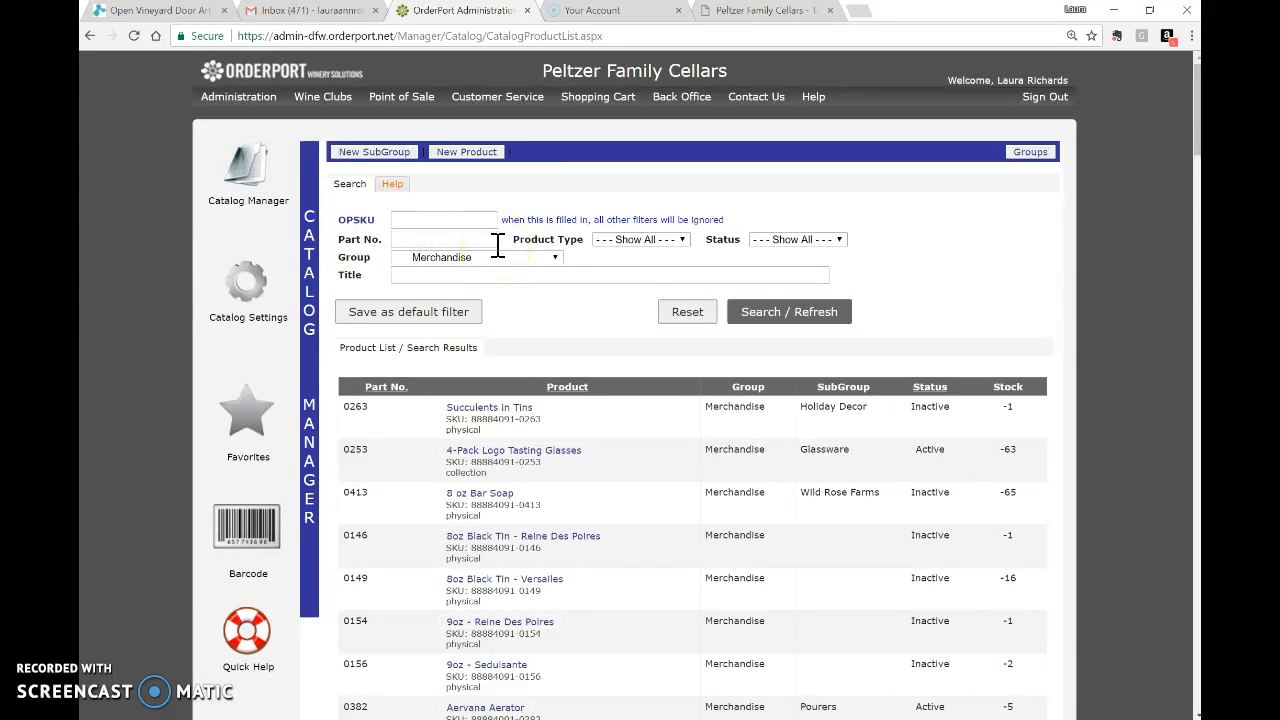